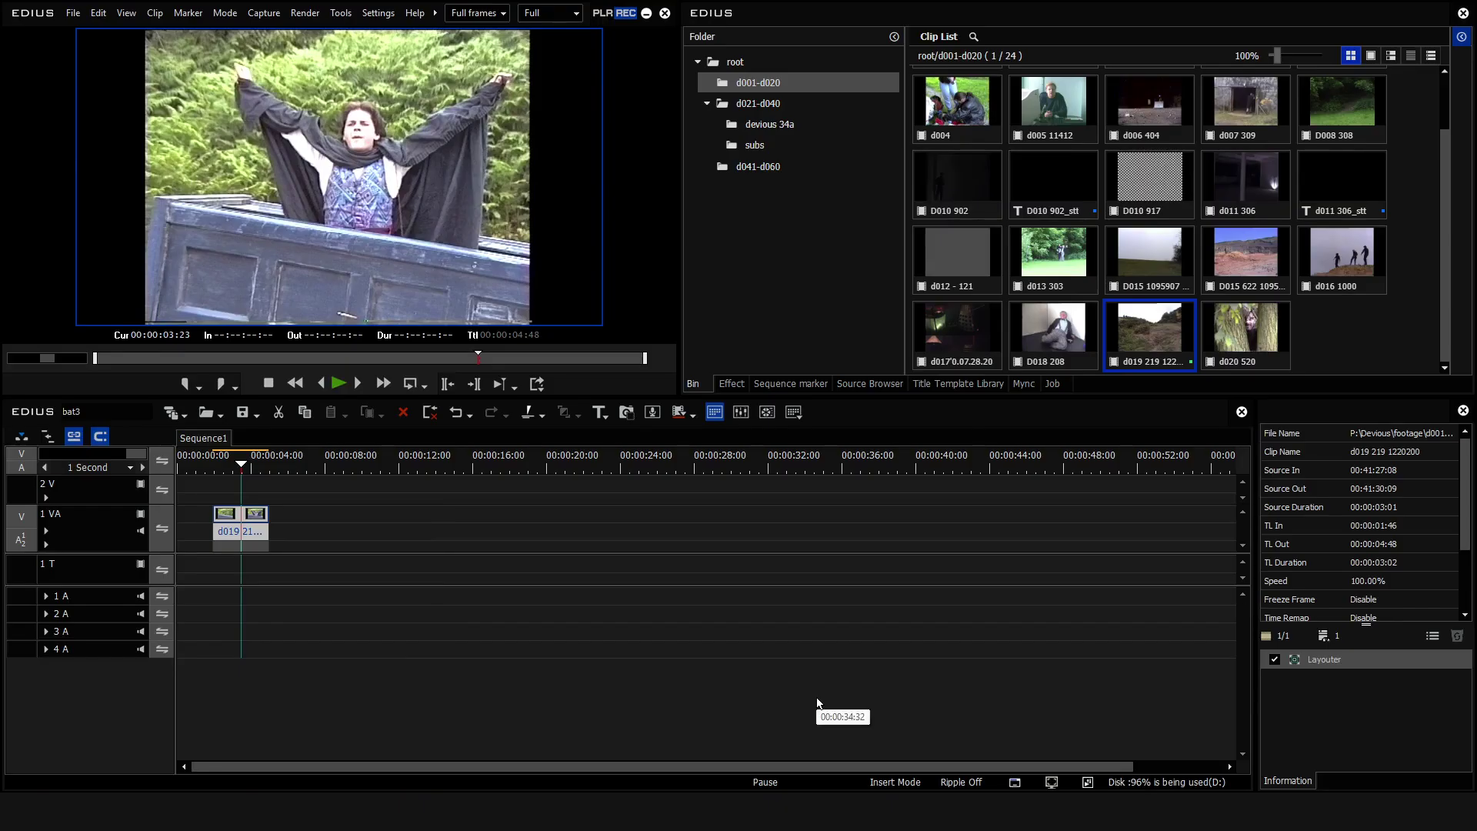
Step: Right-click the EDIUS tray icon to bring up the menu listing BAT Server Panel
{"action": "right_click", "coordinate": [992, 800]}
Step: Open BAT Server Panel, view its Advanced, Online Help and Logs pages, then return to Setup
{"action": "left_click", "coordinate": [1054, 731]}
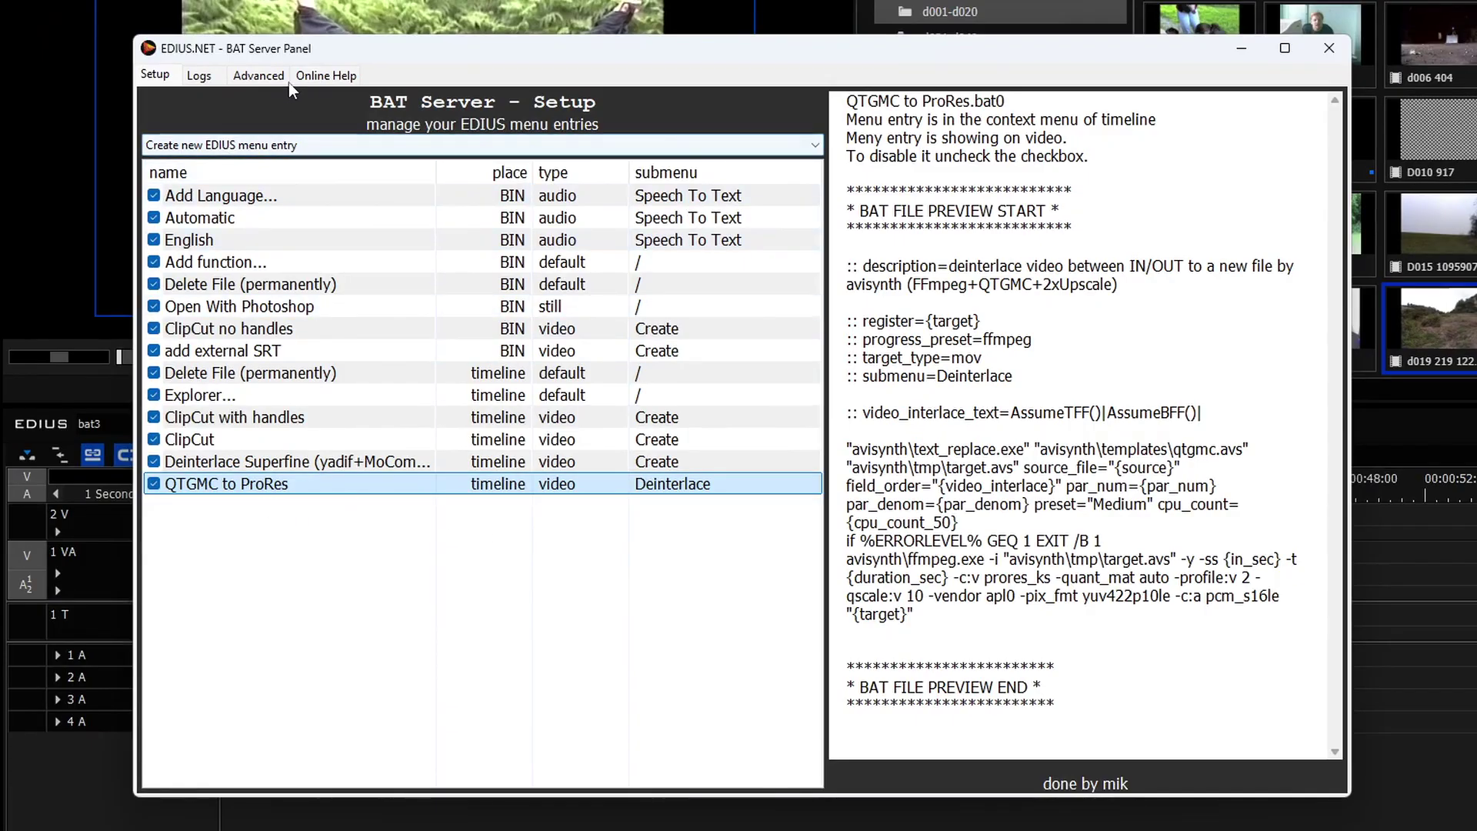
{"action": "left_click", "coordinate": [260, 76]}
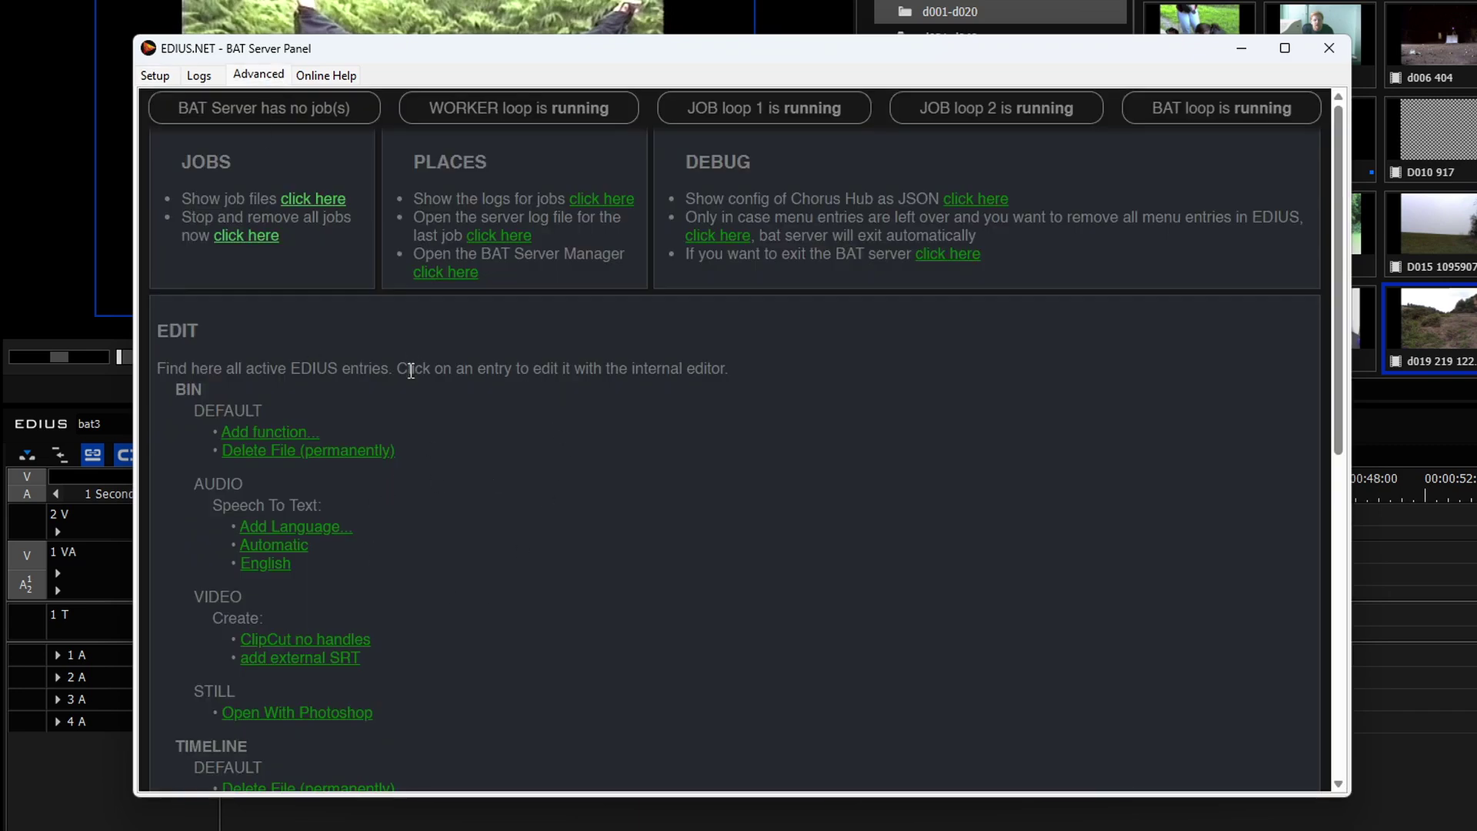
{"action": "left_click", "coordinate": [329, 76]}
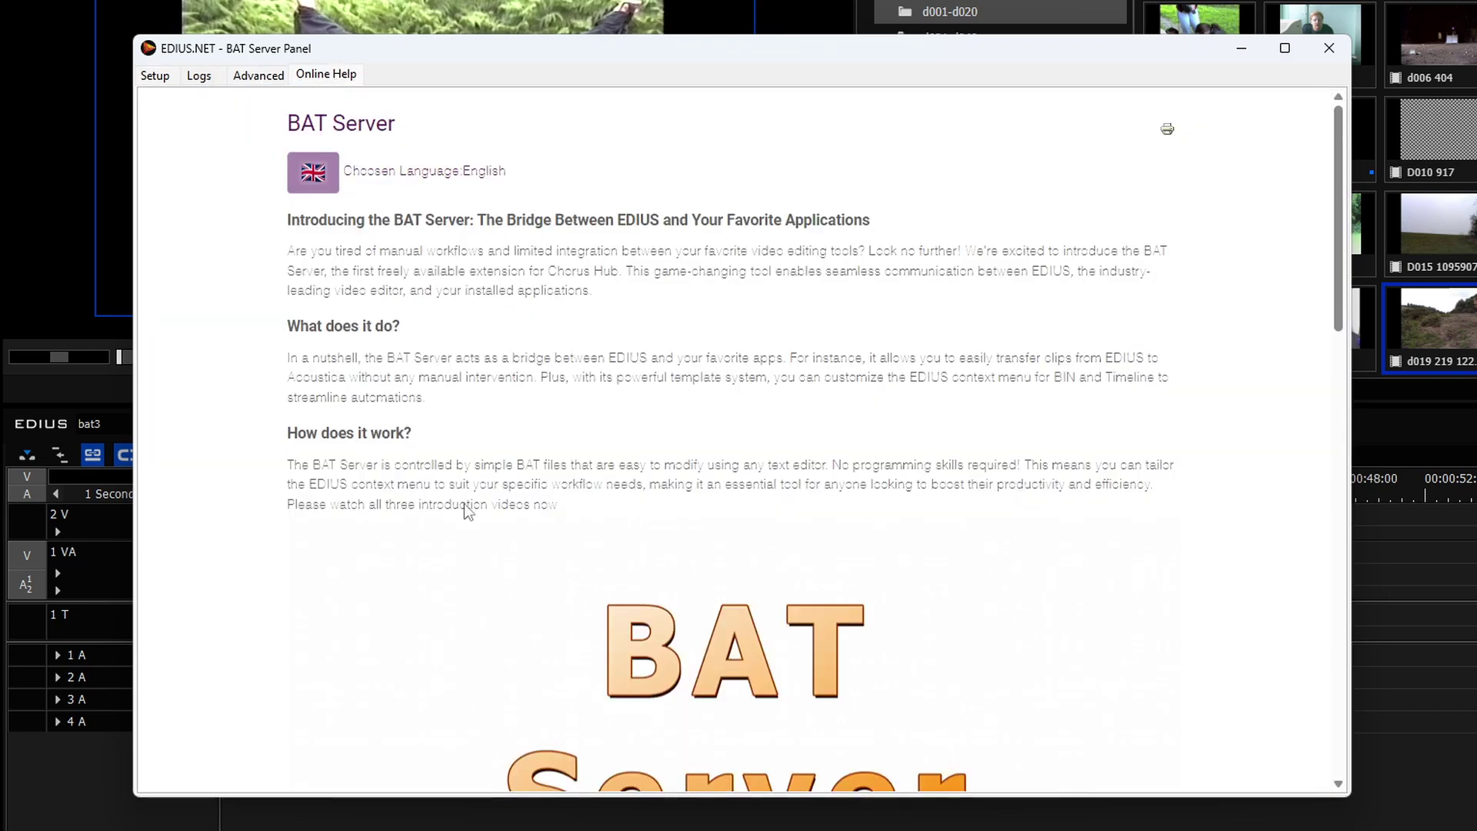
{"action": "left_click", "coordinate": [199, 75]}
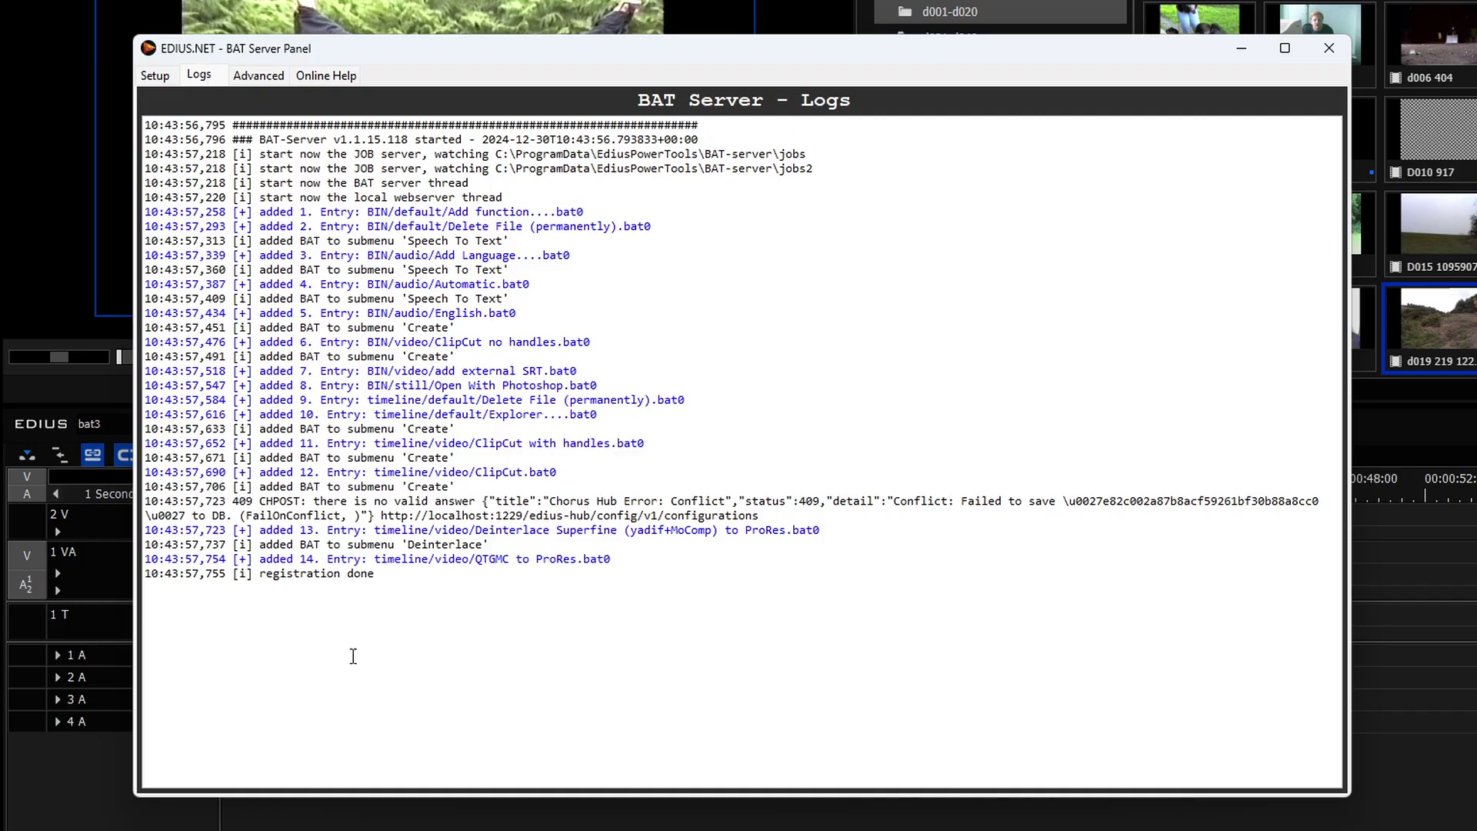
{"action": "left_click", "coordinate": [155, 76]}
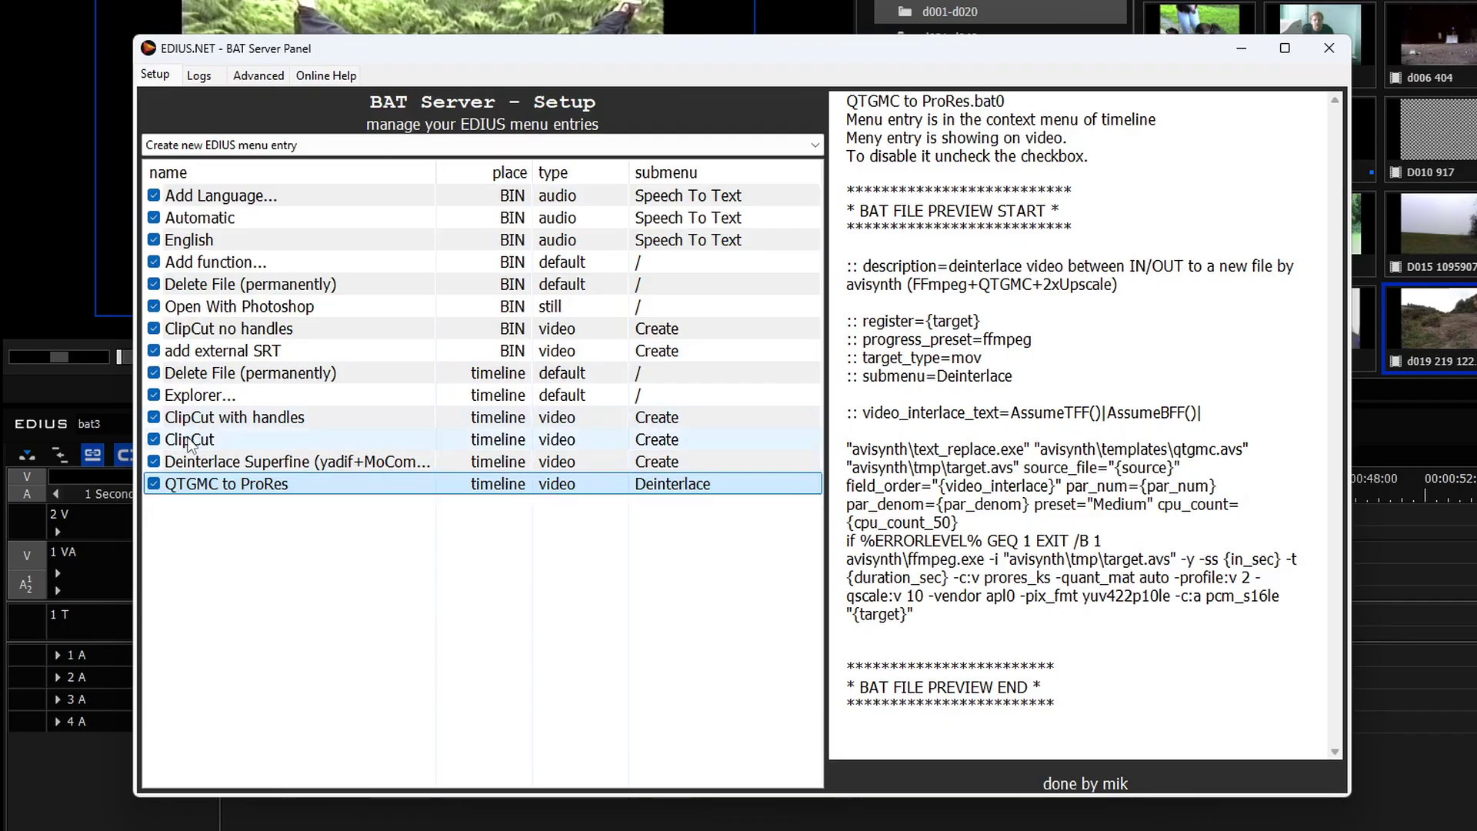
Step: Open ClipCut.bat0 in Notepad, delete its target_path line, save and close it
{"action": "left_click", "coordinate": [197, 440]}
{"action": "double_click", "coordinate": [198, 440]}
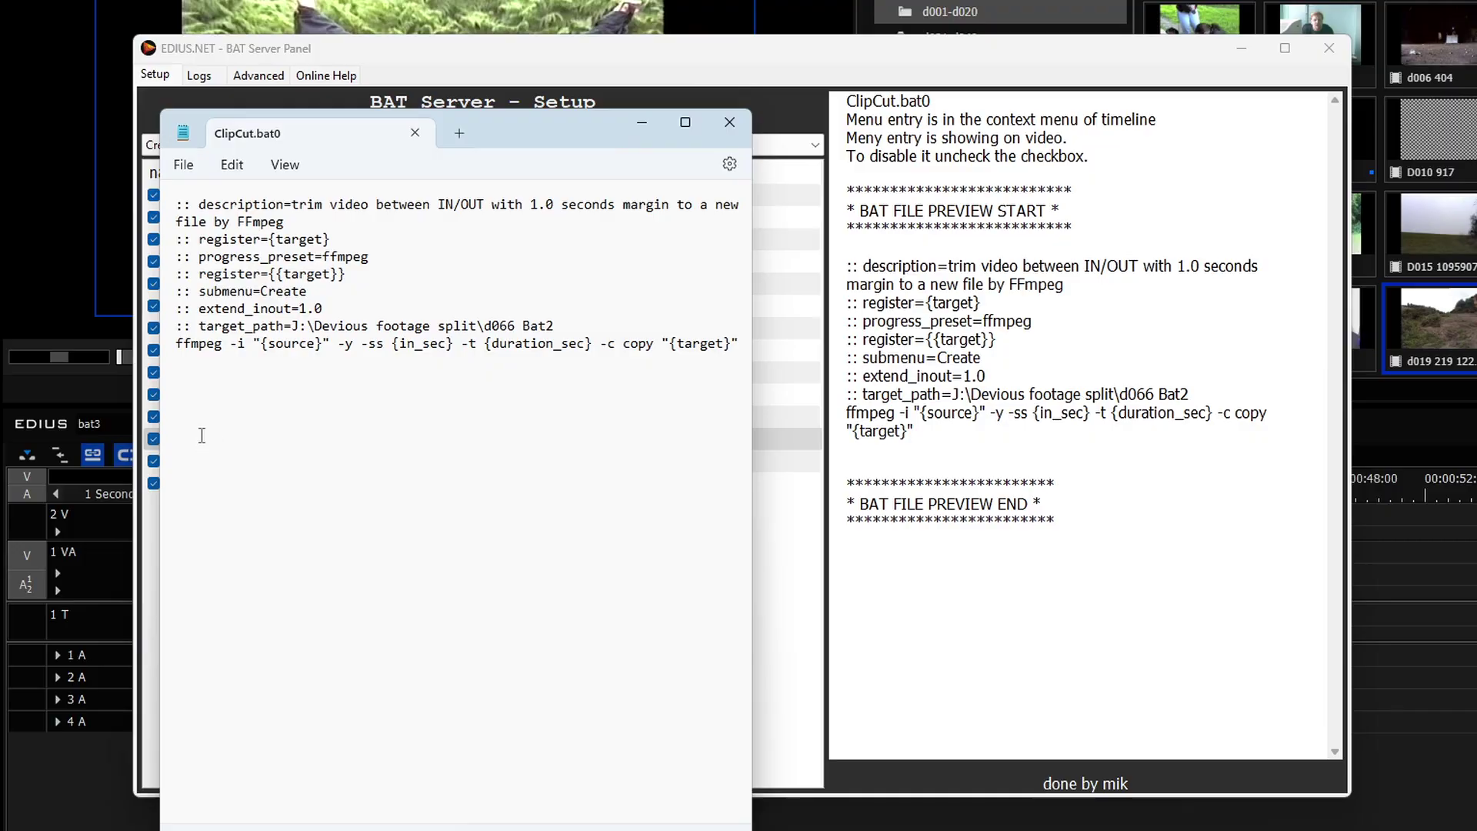
{"action": "left_click", "coordinate": [552, 336]}
{"action": "key", "text": "shift+Home"}
{"action": "key", "text": "BackSpace"}
{"action": "key", "text": "ctrl+w"}
{"action": "left_click", "coordinate": [358, 639]}
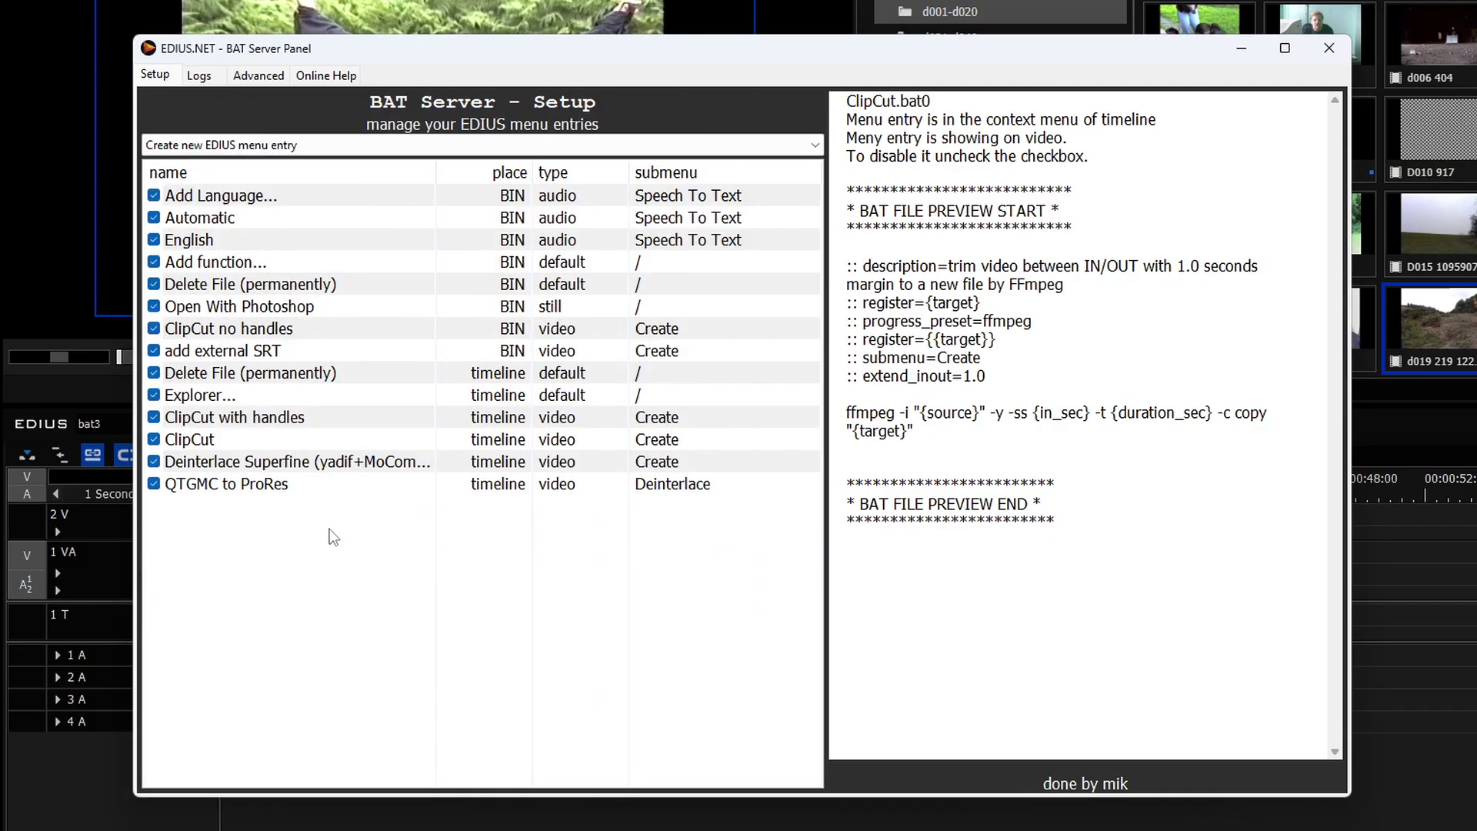
Step: Preview the QTGMC to ProRes batch file, then scroll the forum thread to its usage section
{"action": "left_click", "coordinate": [189, 486]}
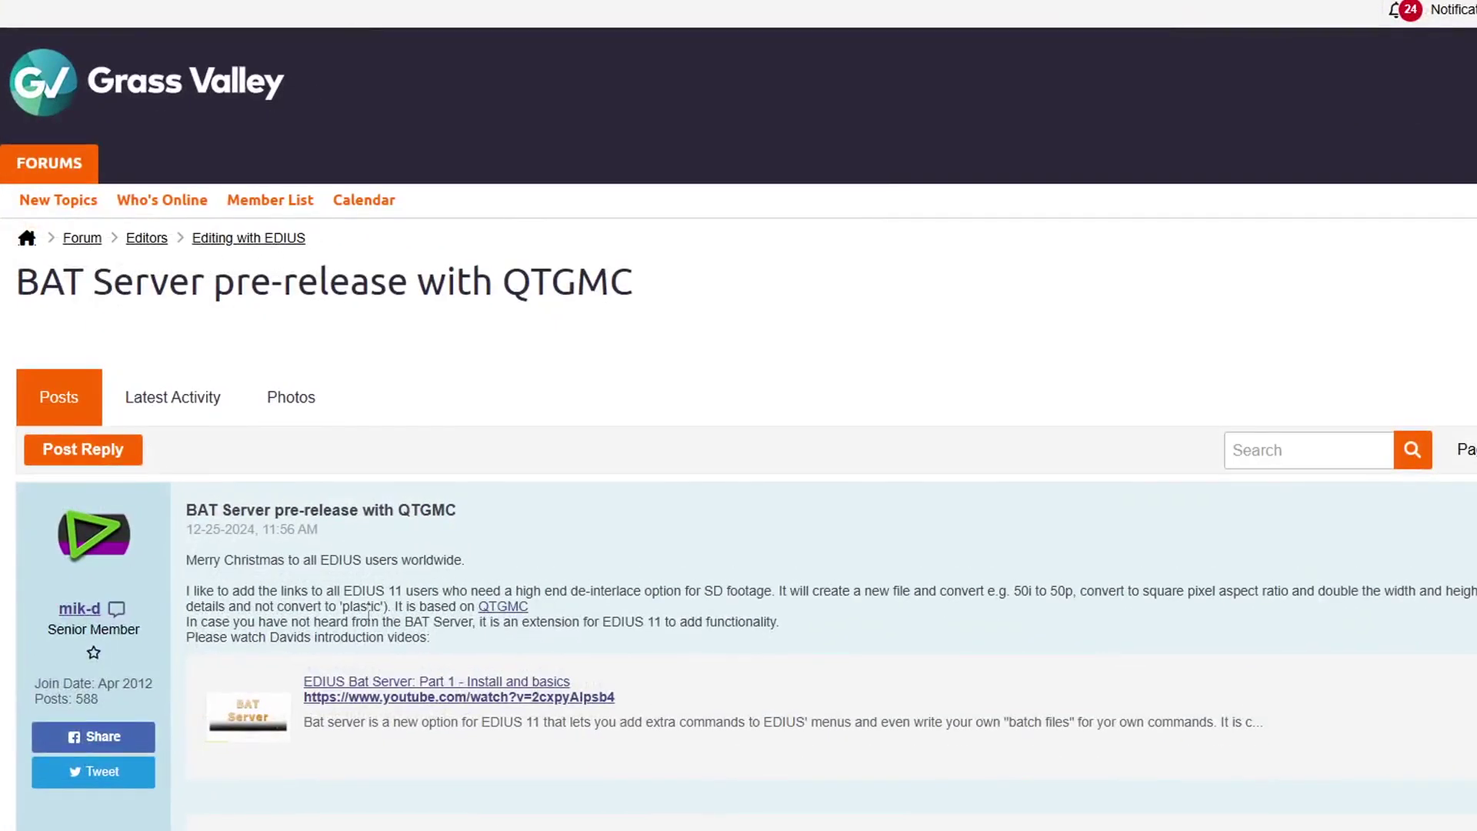
{"action": "scroll", "coordinate": [437, 545], "scroll_direction": "down", "scroll_amount": 4}
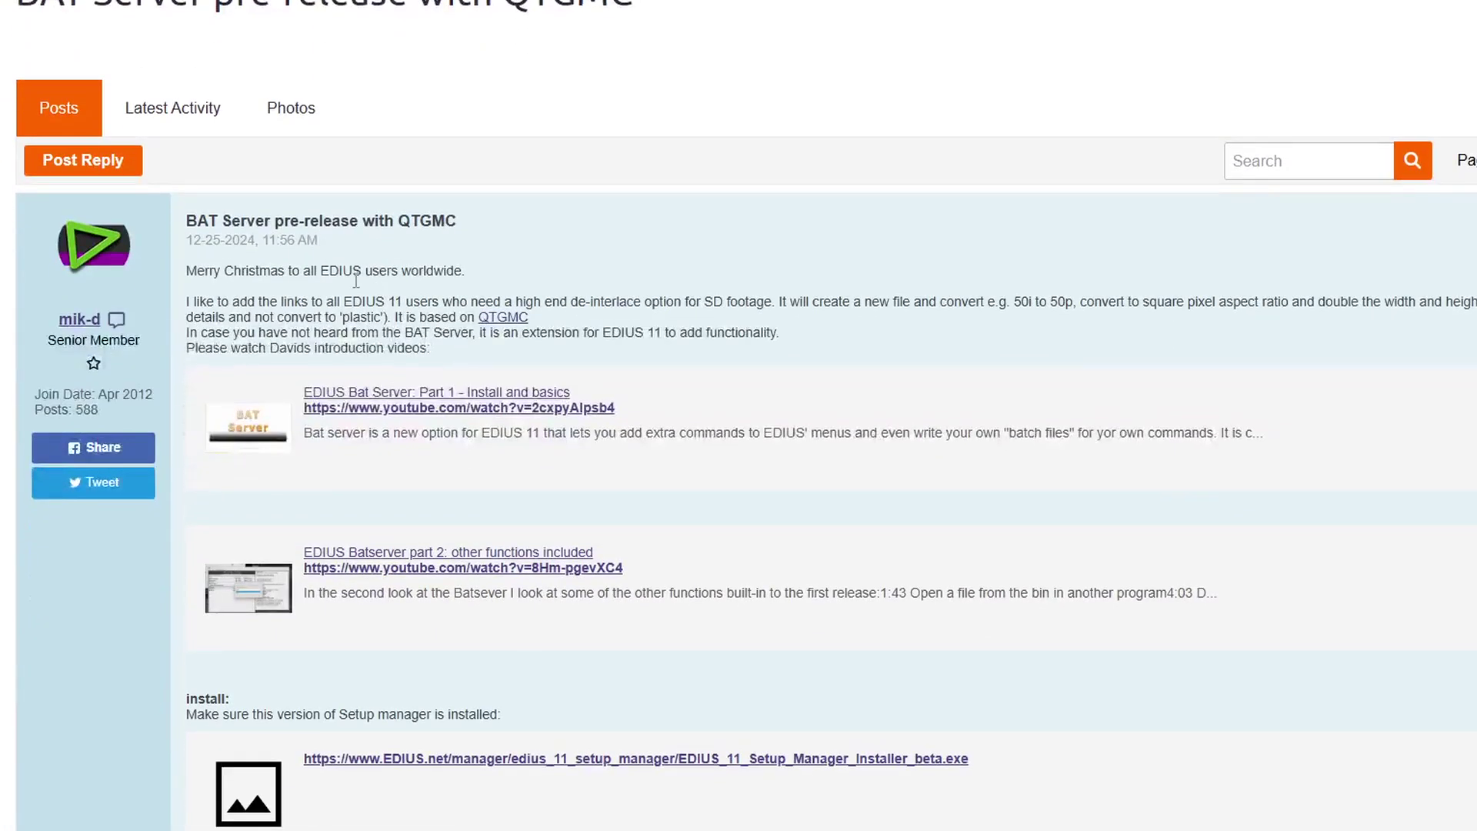
{"action": "scroll", "coordinate": [339, 284], "scroll_direction": "down", "scroll_amount": 10}
{"action": "scroll", "coordinate": [366, 332], "scroll_direction": "down", "scroll_amount": 5}
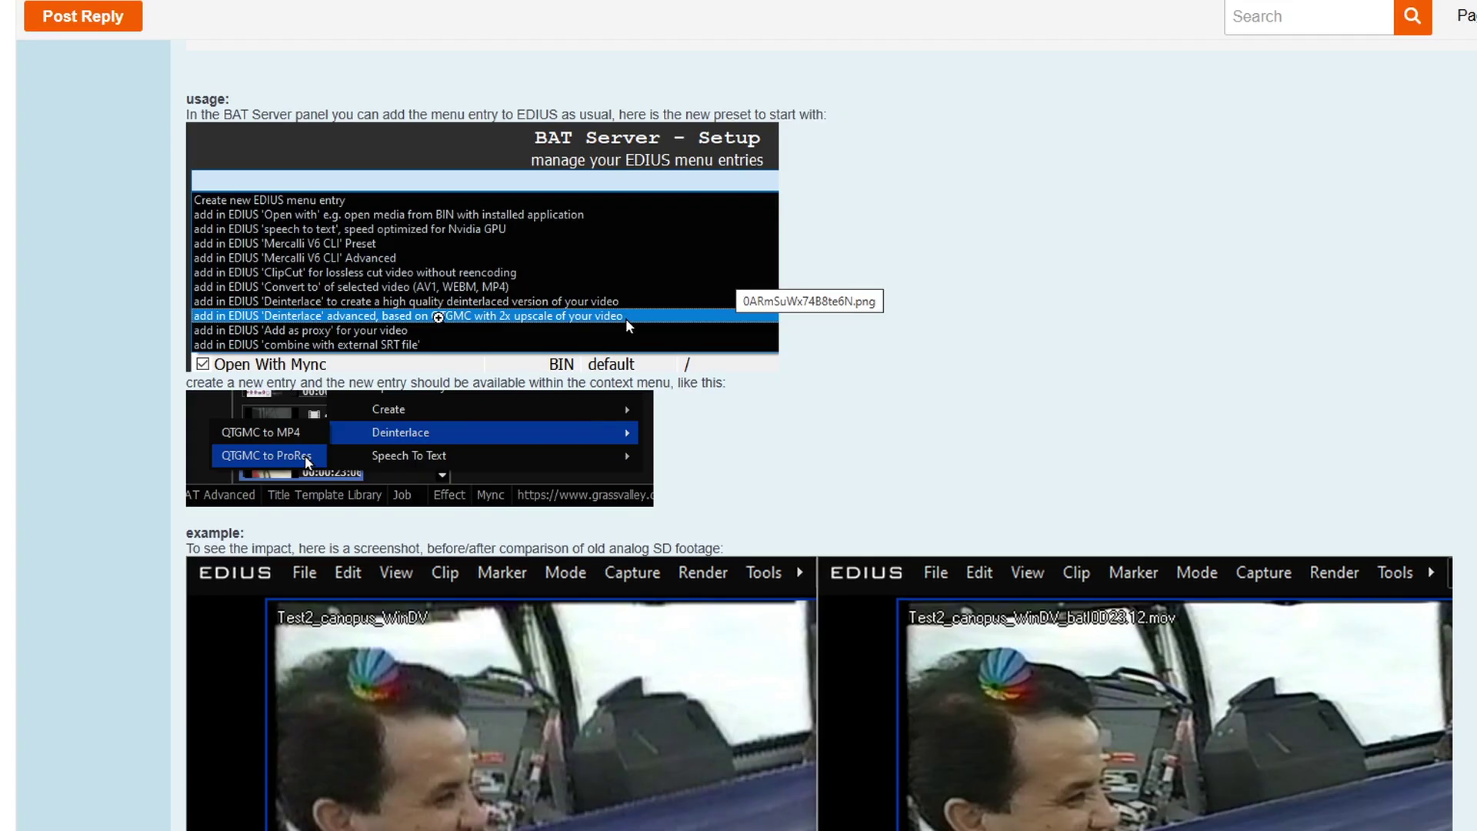
{"action": "scroll", "coordinate": [438, 317], "scroll_direction": "down", "scroll_amount": 5}
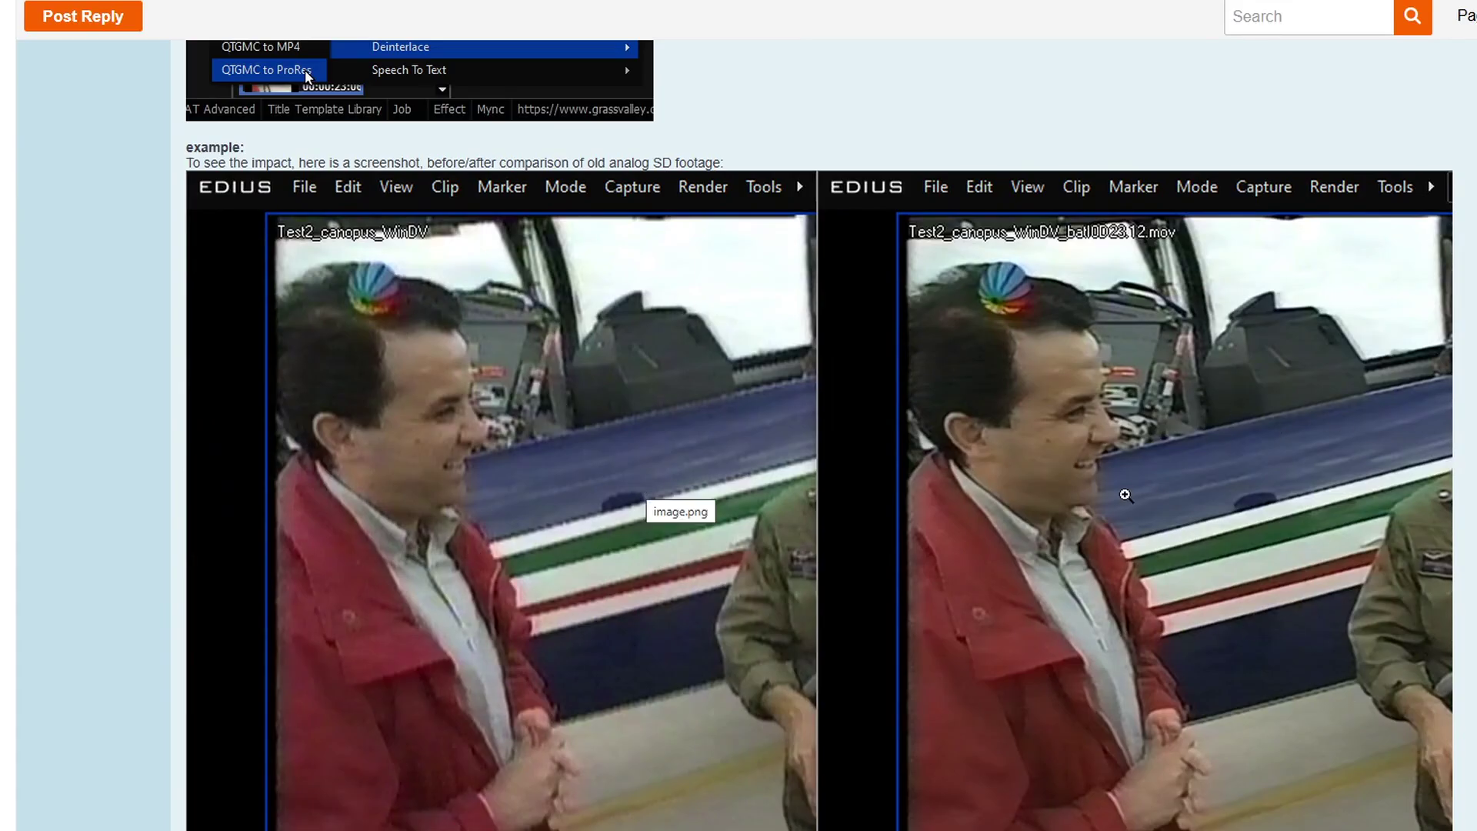
{"action": "scroll", "coordinate": [735, 452], "scroll_direction": "up", "scroll_amount": 3}
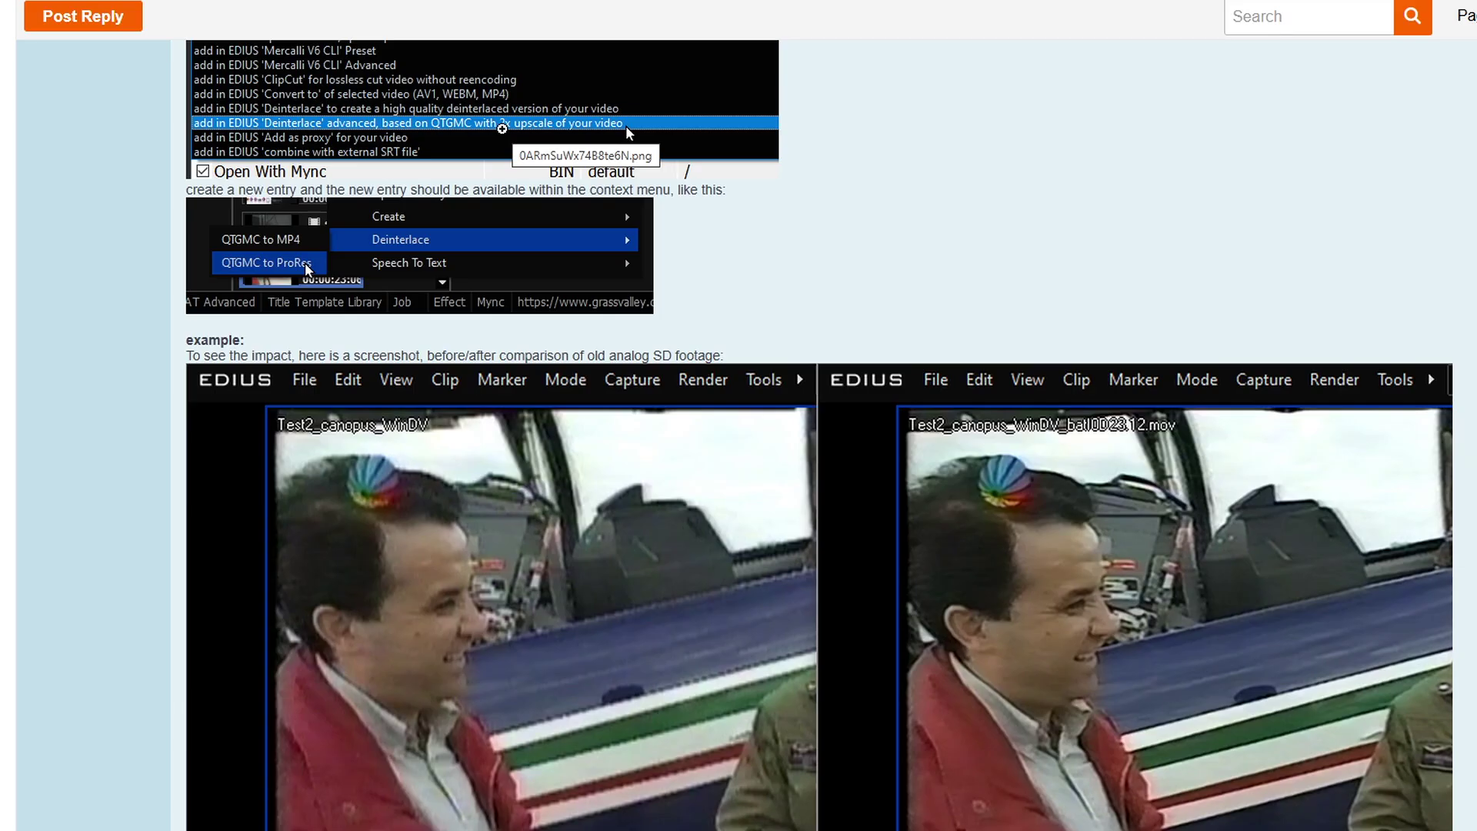
{"action": "scroll", "coordinate": [604, 385], "scroll_direction": "down", "scroll_amount": 13}
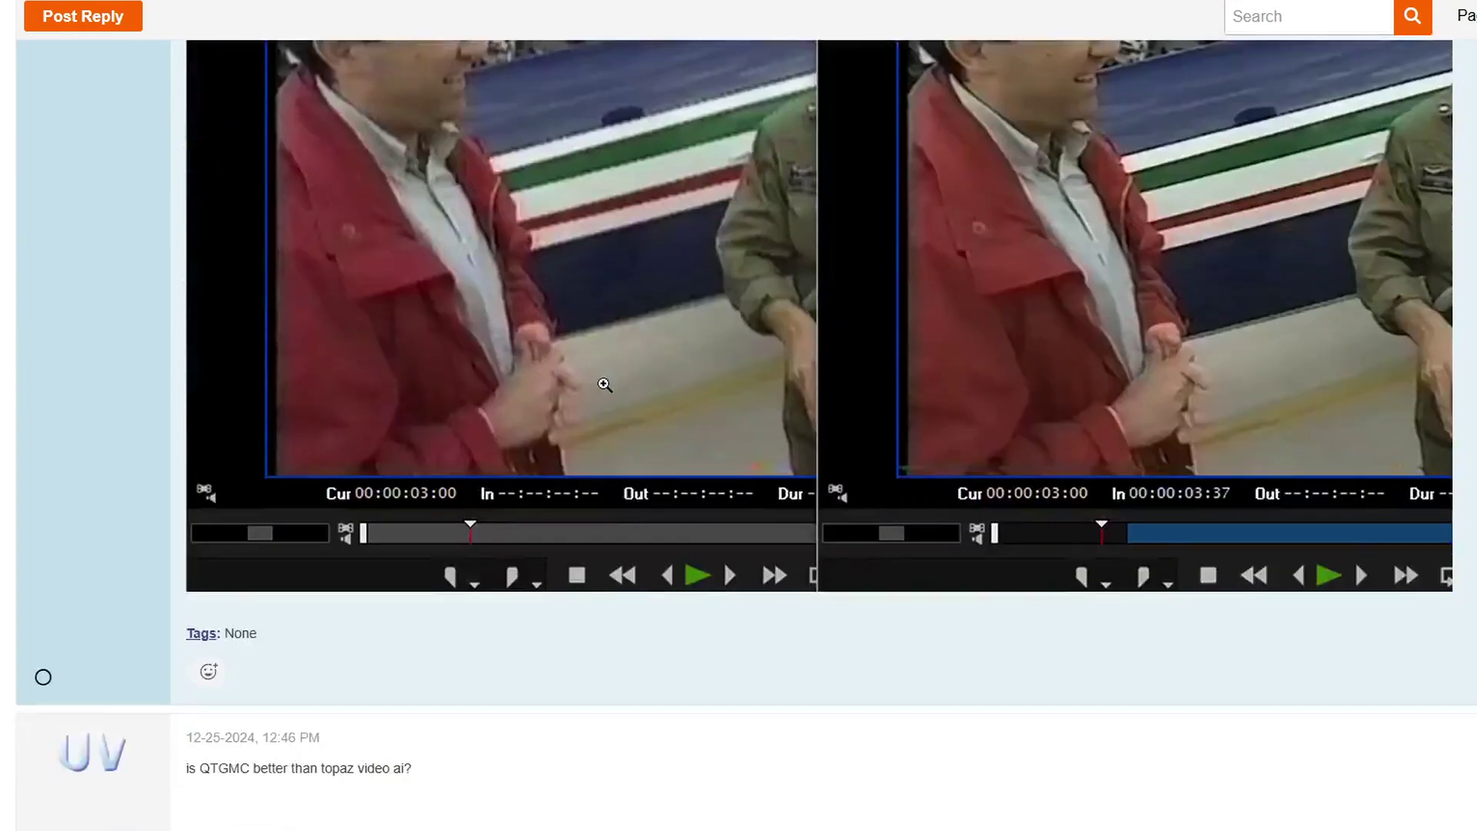
{"action": "scroll", "coordinate": [604, 384], "scroll_direction": "down", "scroll_amount": 3}
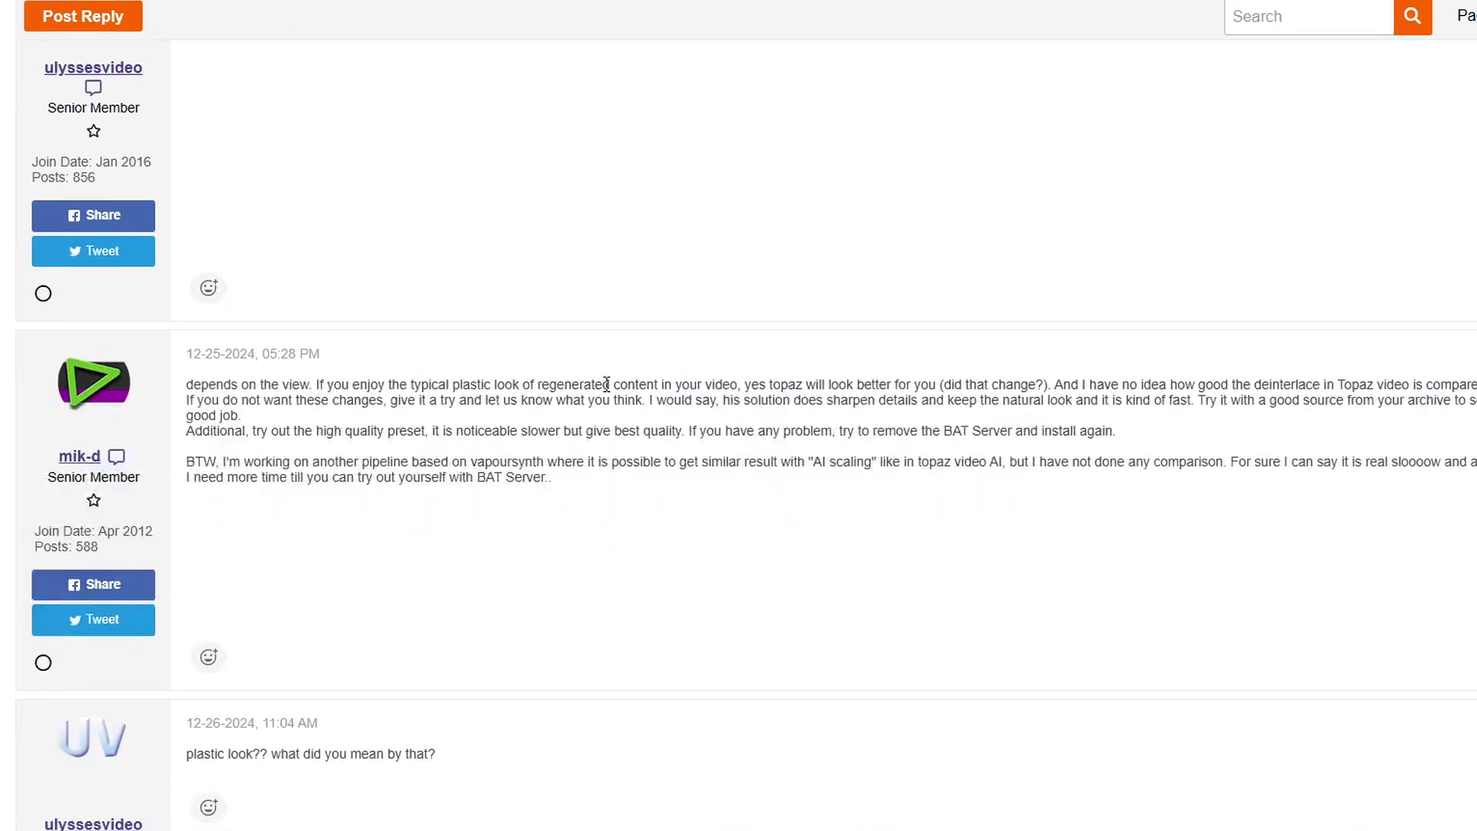
{"action": "scroll", "coordinate": [606, 384], "scroll_direction": "up", "scroll_amount": 15}
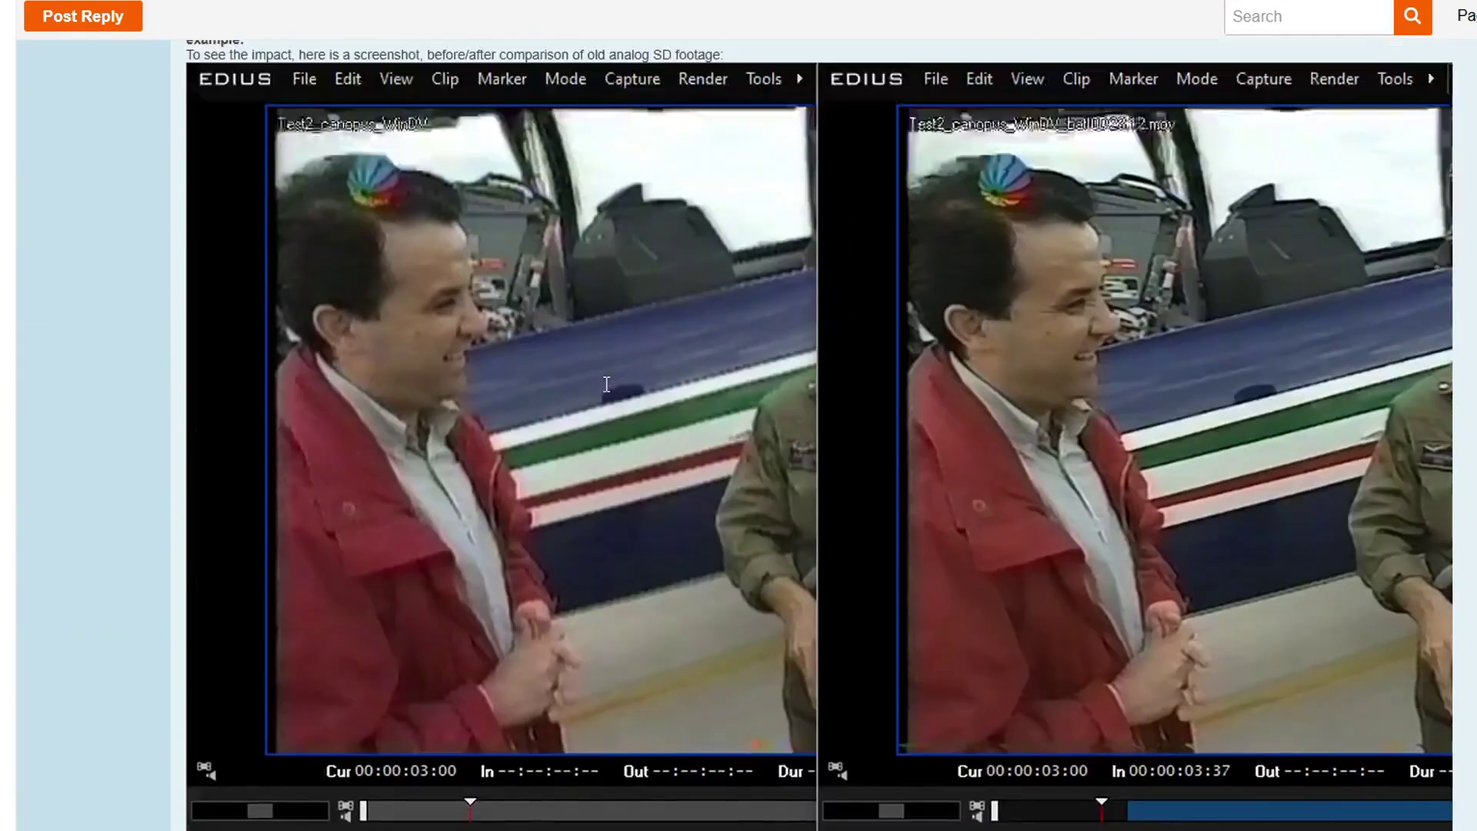
{"action": "scroll", "coordinate": [606, 383], "scroll_direction": "up", "scroll_amount": 10}
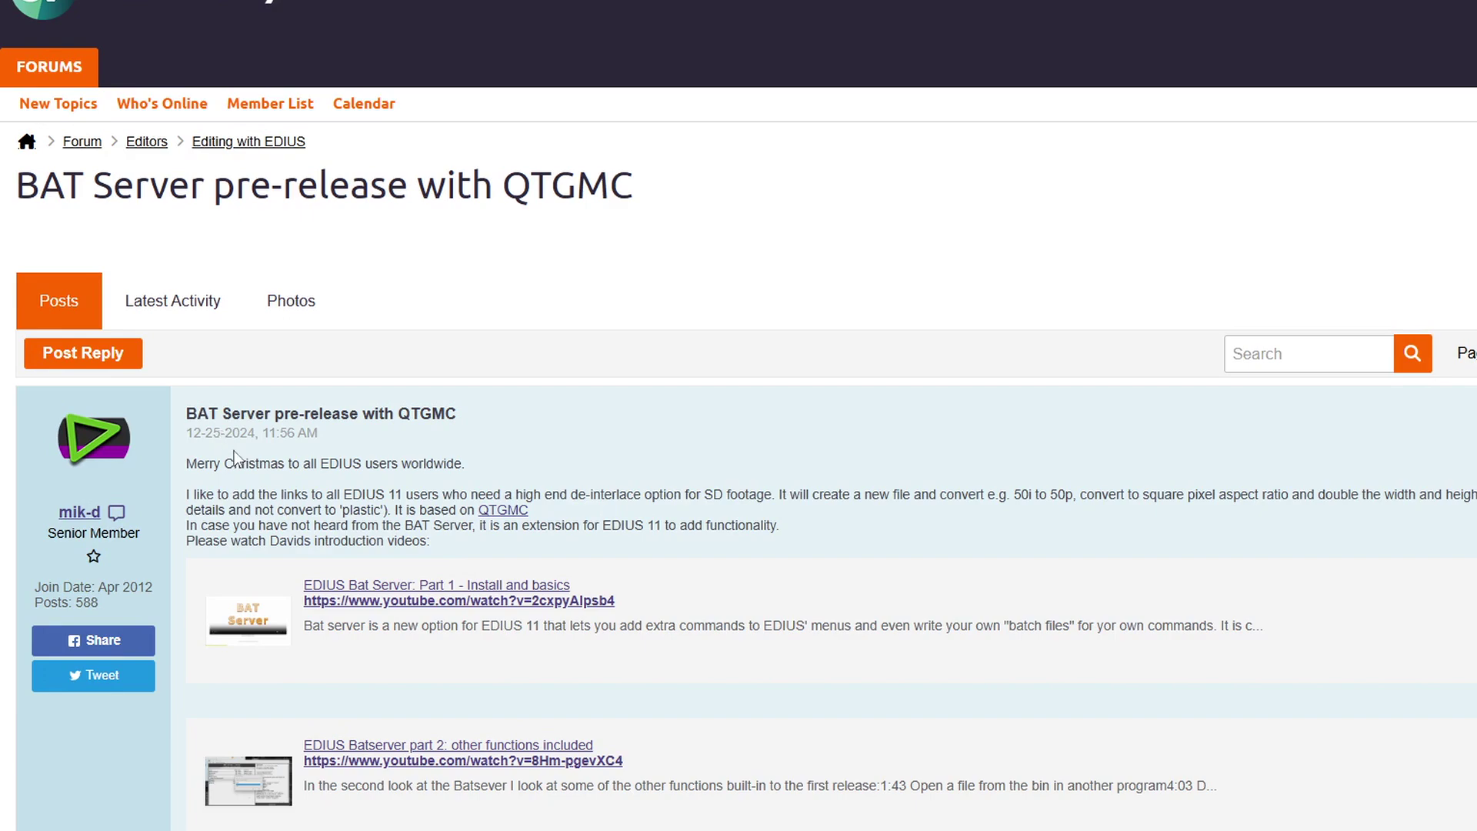
{"action": "scroll", "coordinate": [236, 457], "scroll_direction": "down", "scroll_amount": 20}
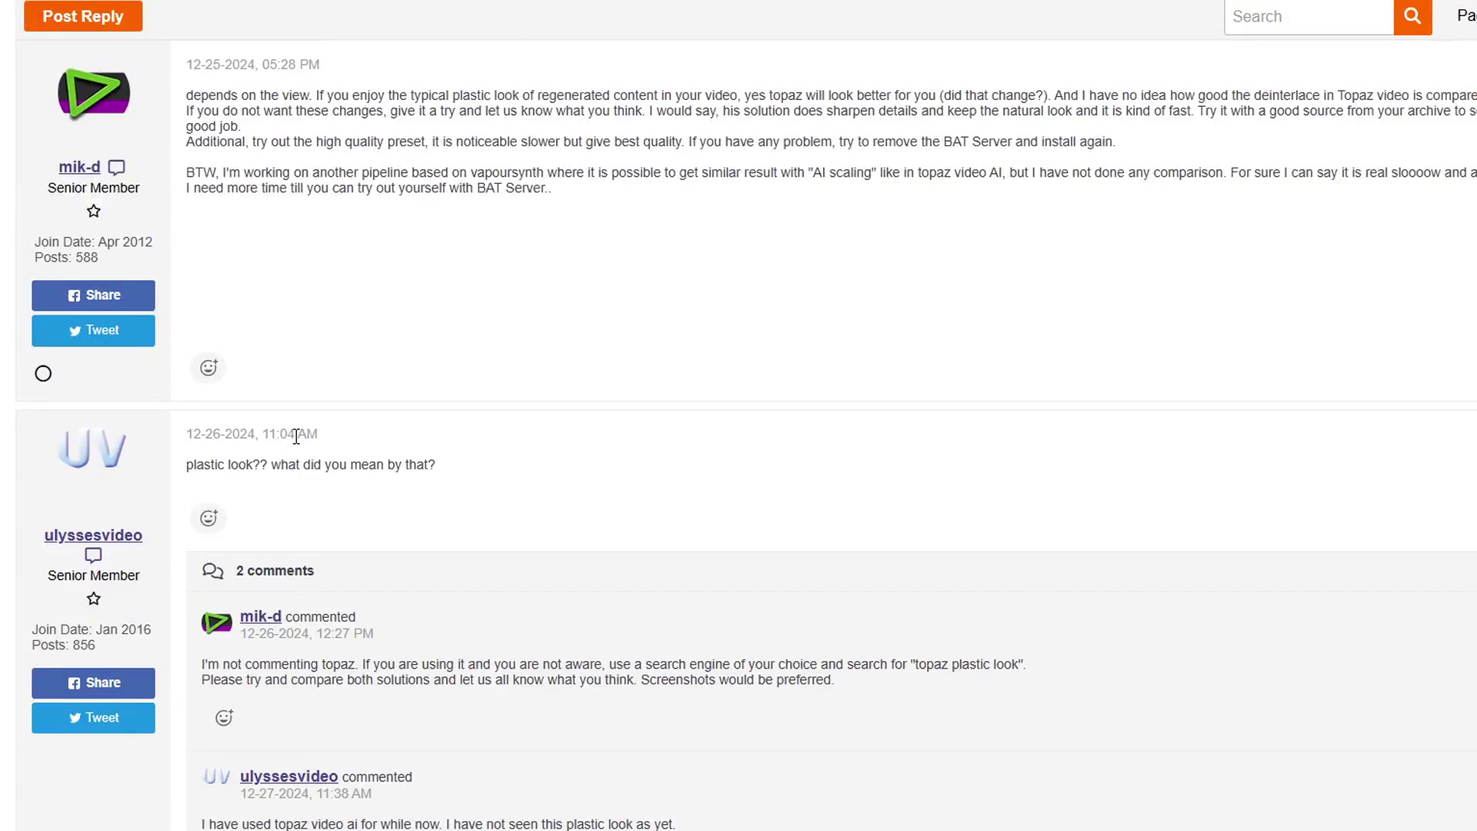
{"action": "scroll", "coordinate": [297, 442], "scroll_direction": "down", "scroll_amount": 10}
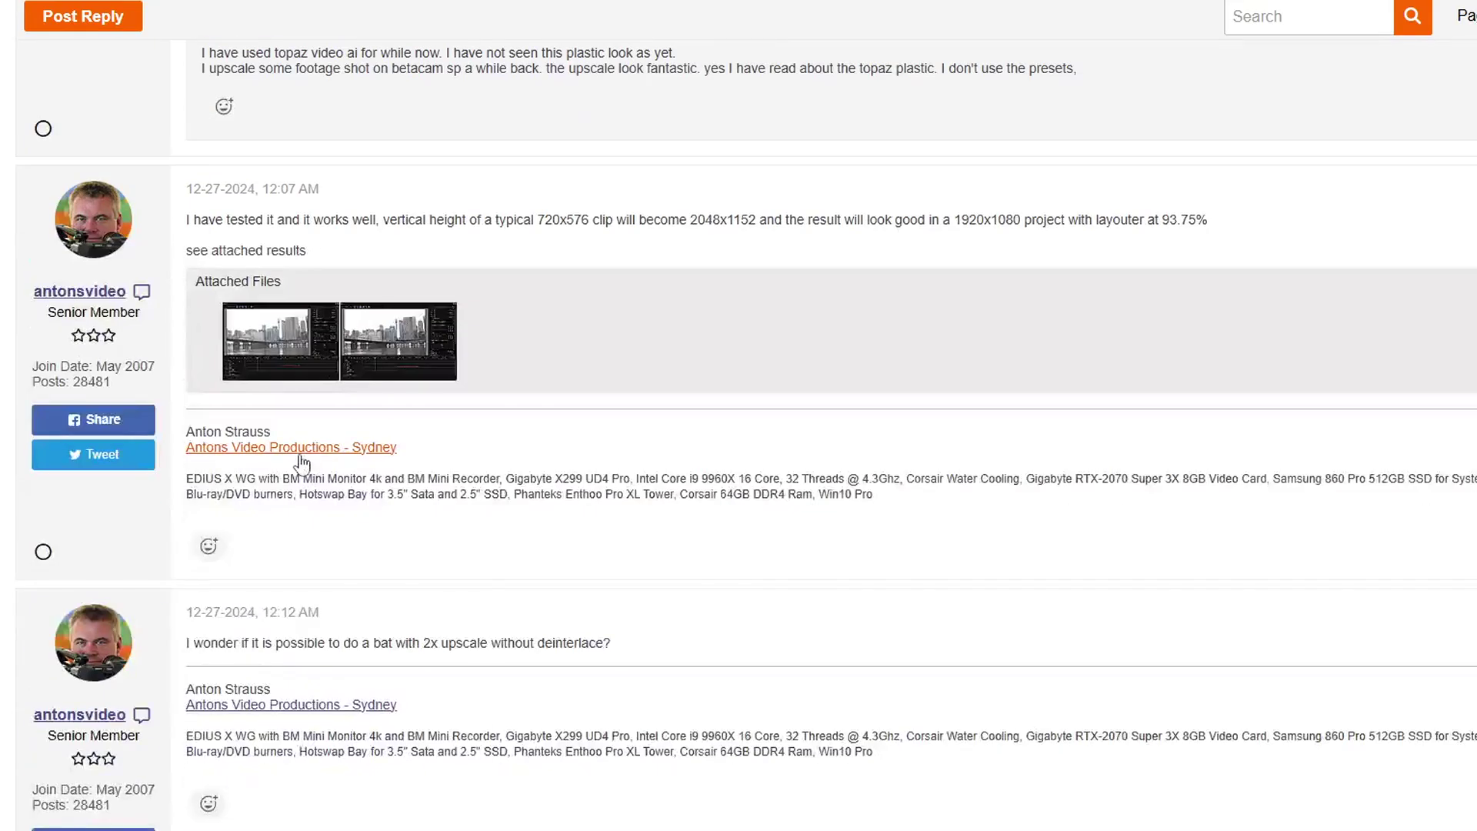
{"action": "scroll", "coordinate": [301, 461], "scroll_direction": "up", "scroll_amount": 20}
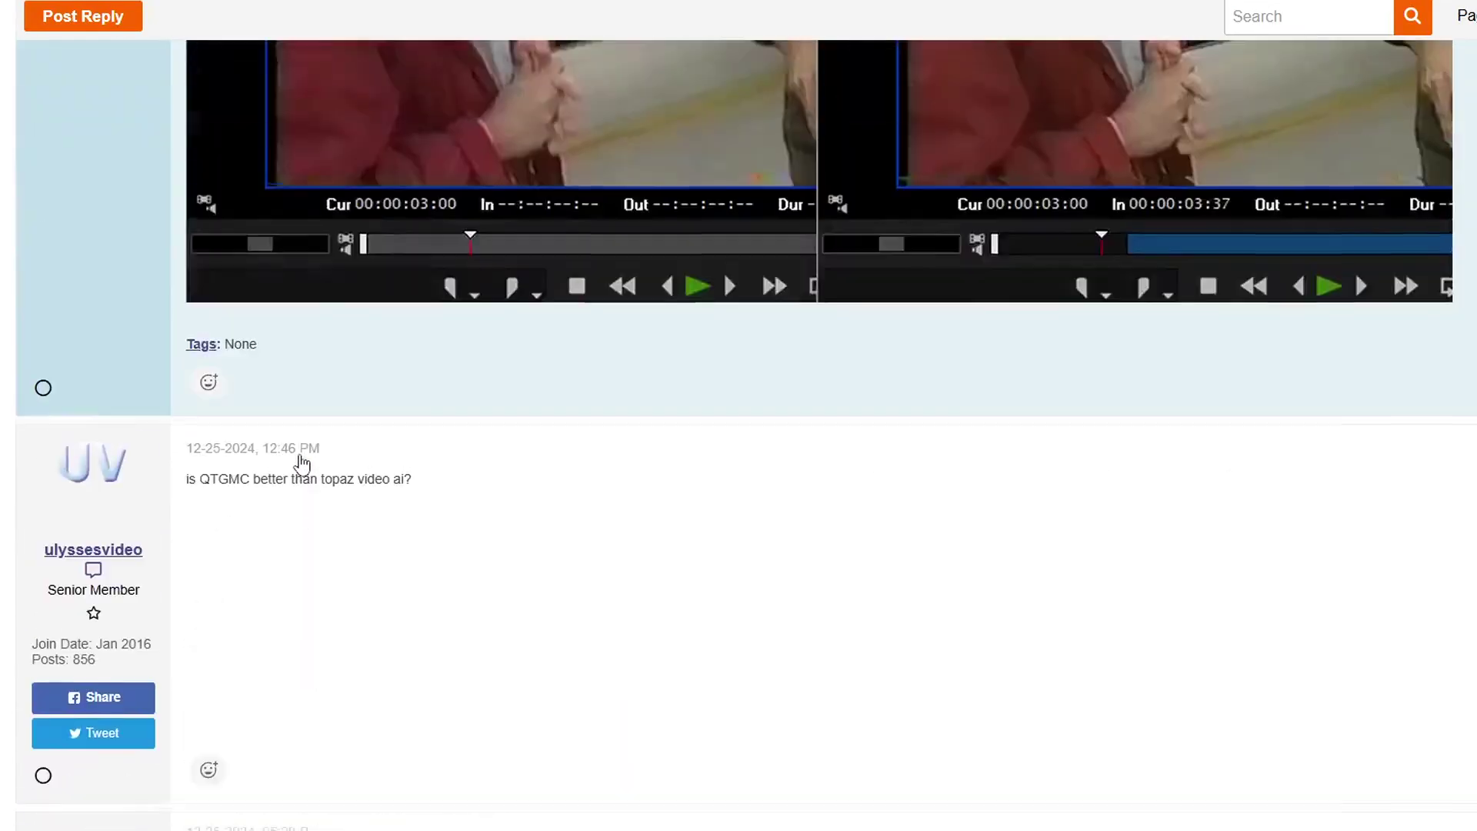
{"action": "scroll", "coordinate": [301, 462], "scroll_direction": "up", "scroll_amount": 15}
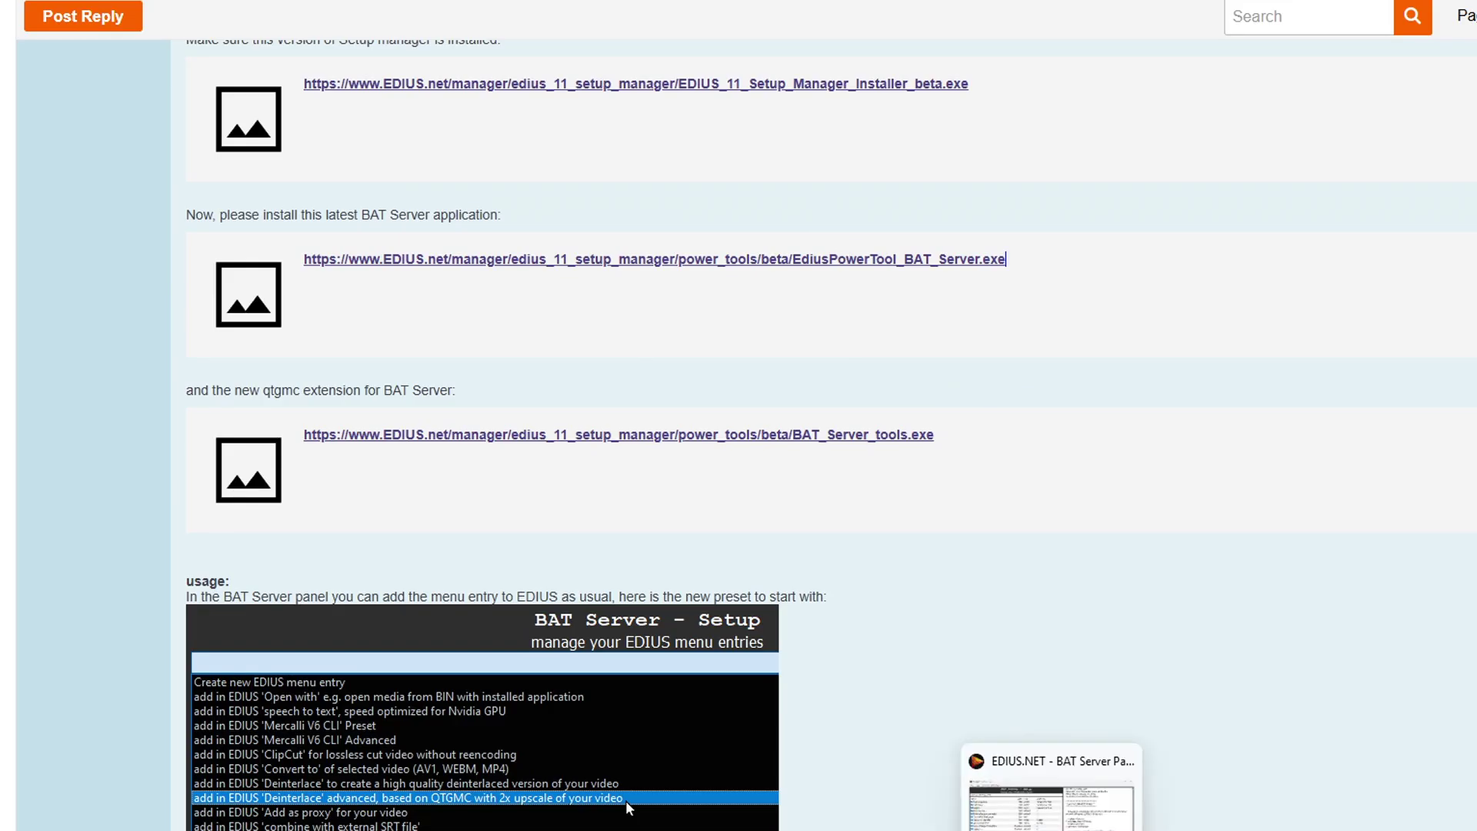
Step: Delete the QTGMC to ProRes entry from BAT Server Panel
{"action": "left_click", "coordinate": [1057, 781]}
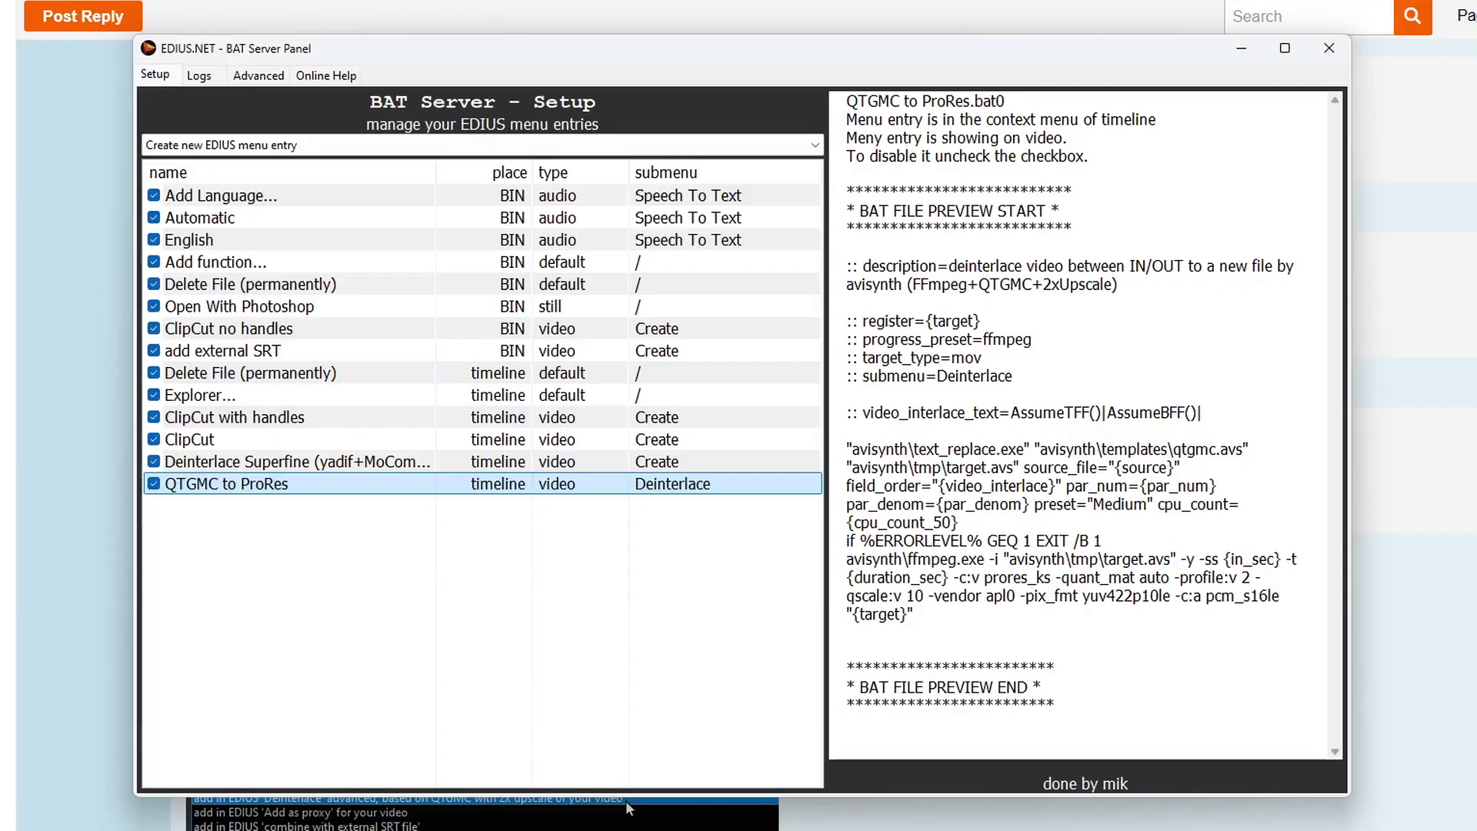
{"action": "right_click", "coordinate": [311, 495]}
{"action": "left_click", "coordinate": [415, 562]}
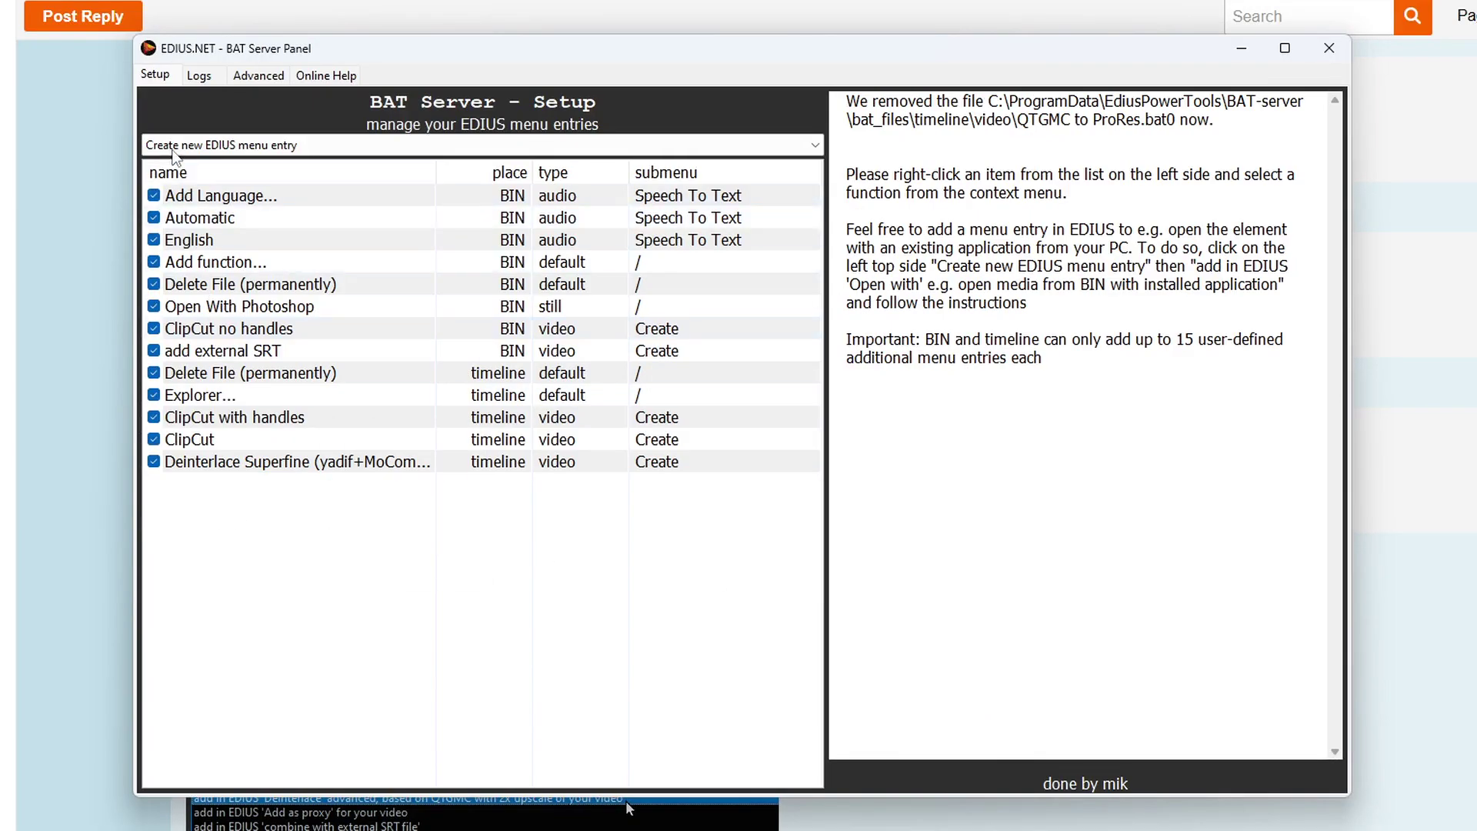
Step: Create a new Deinterlace advanced QTGMC menu entry and select the Medium preset
{"action": "left_click", "coordinate": [269, 141]}
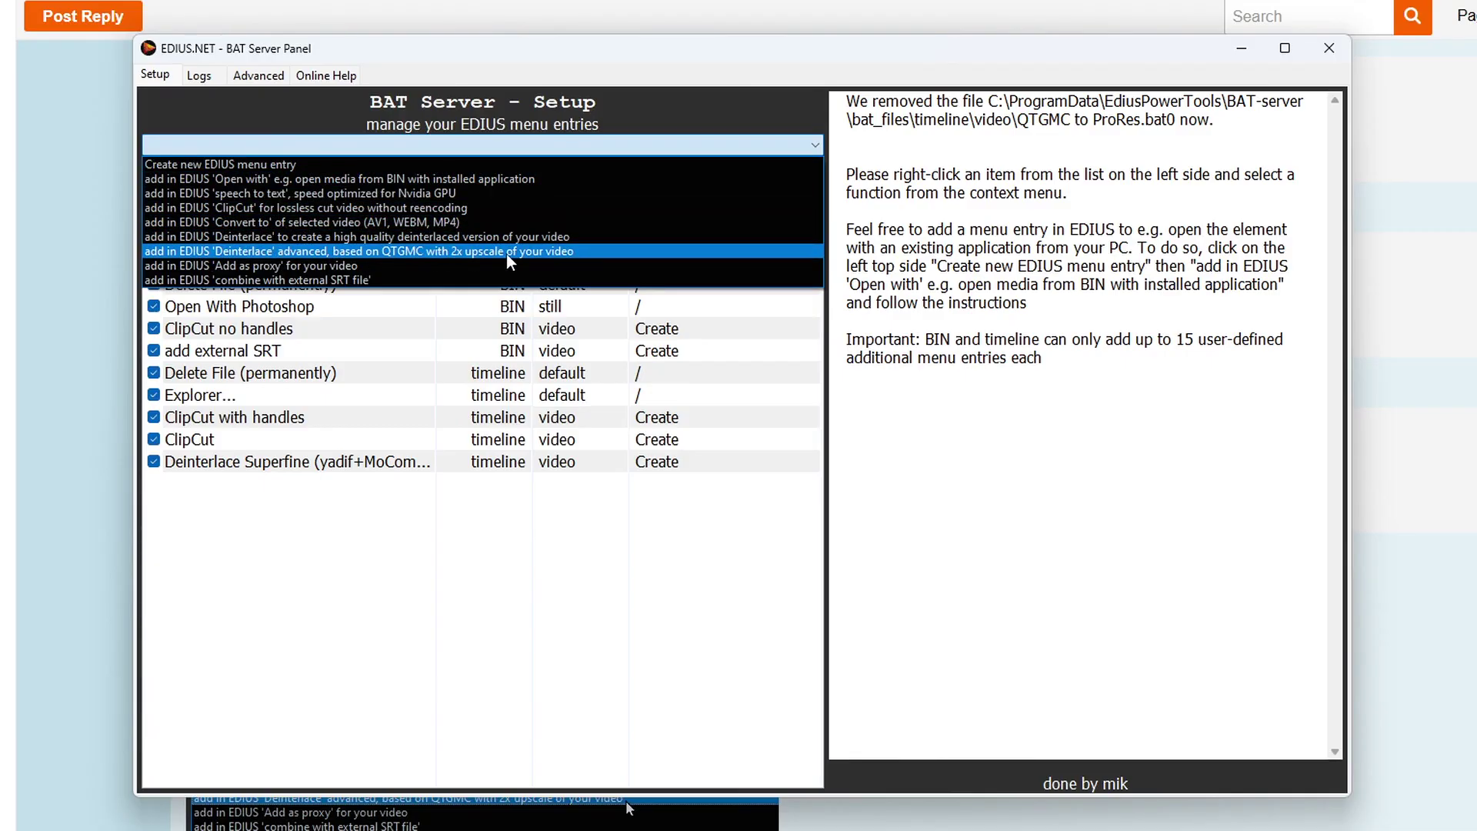
{"action": "left_click", "coordinate": [466, 253]}
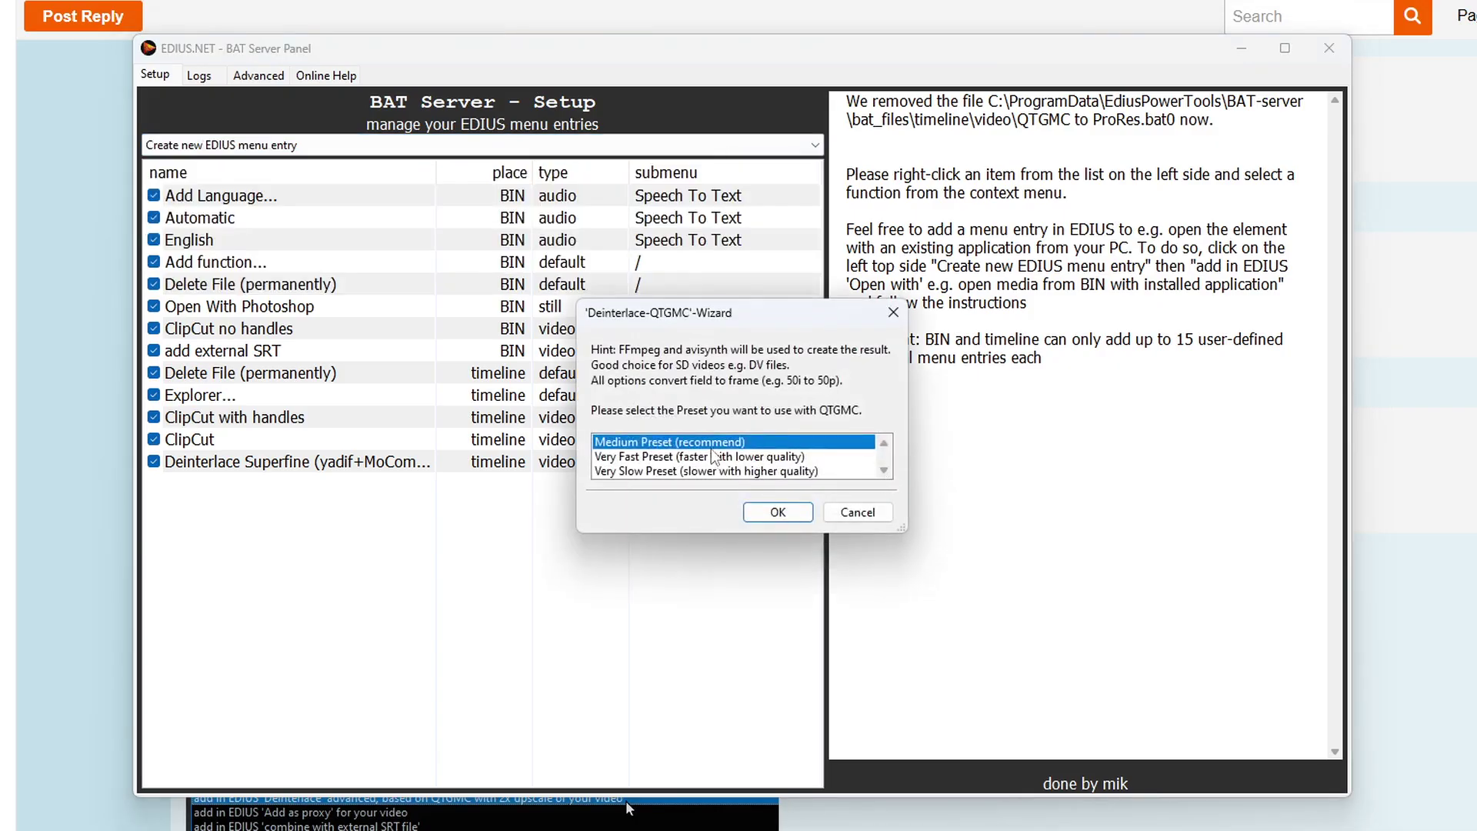
{"action": "left_click", "coordinate": [653, 472]}
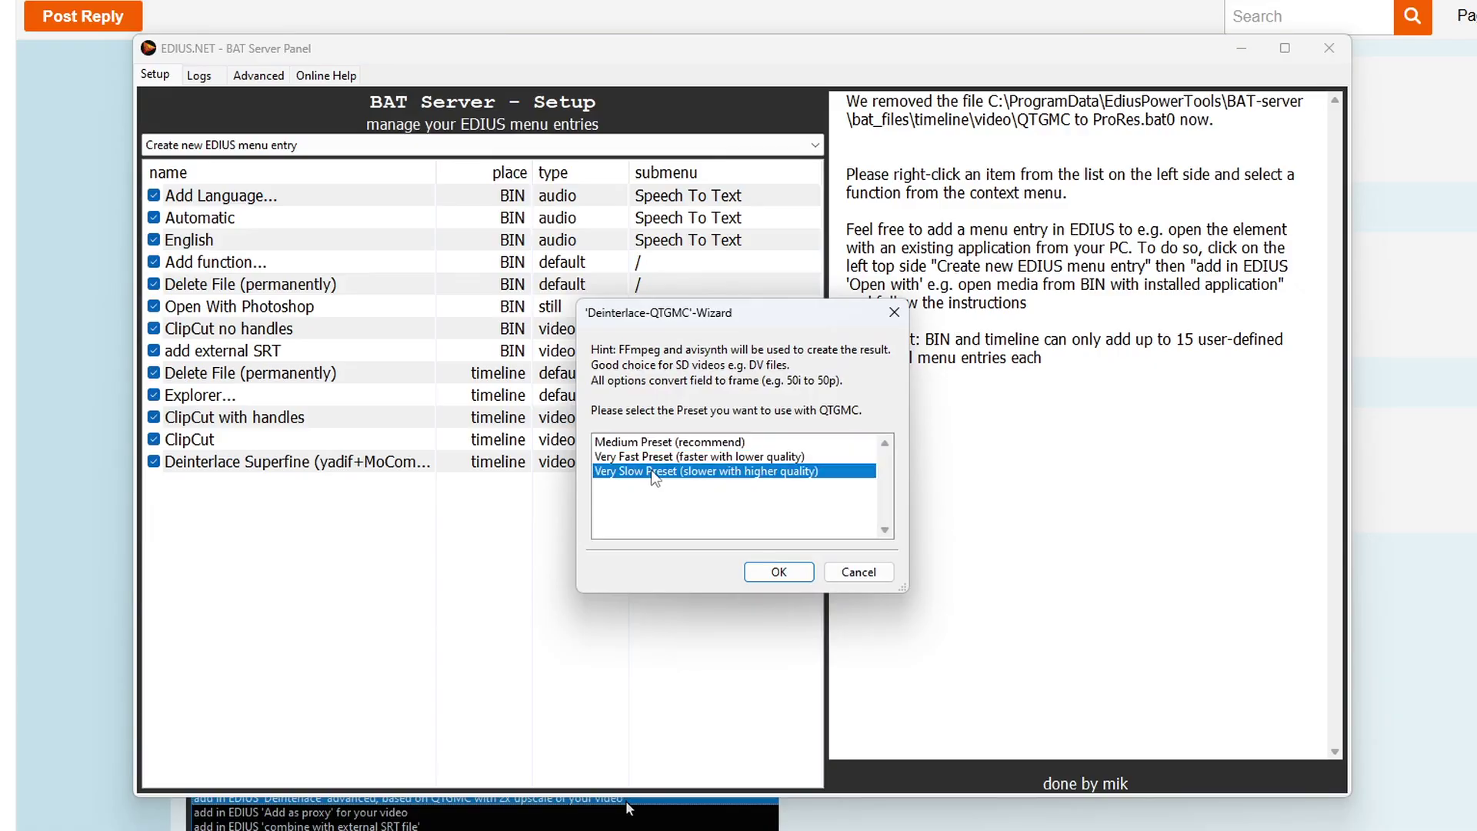
{"action": "left_click", "coordinate": [665, 459]}
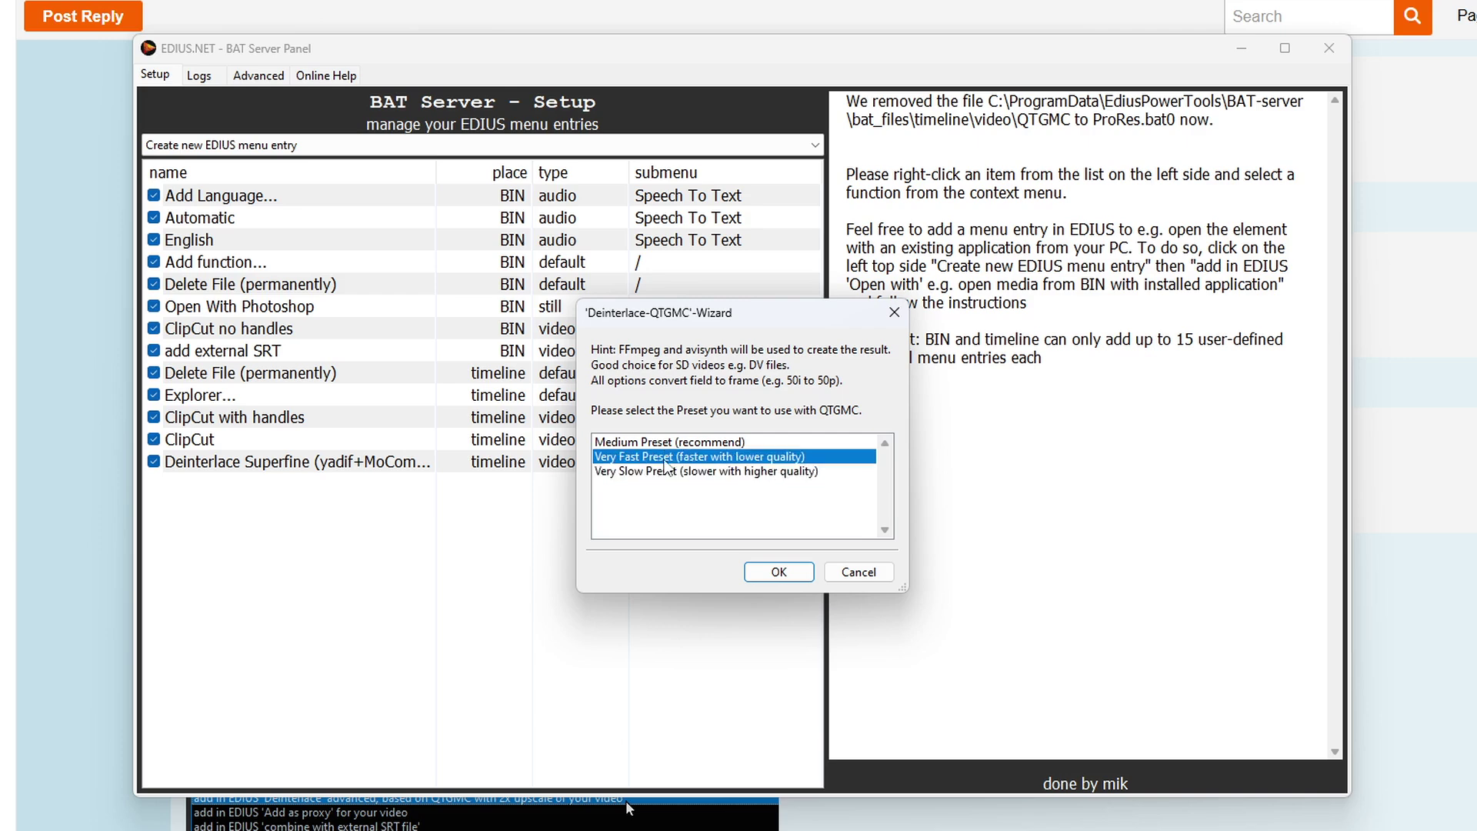
{"action": "left_click", "coordinate": [653, 446]}
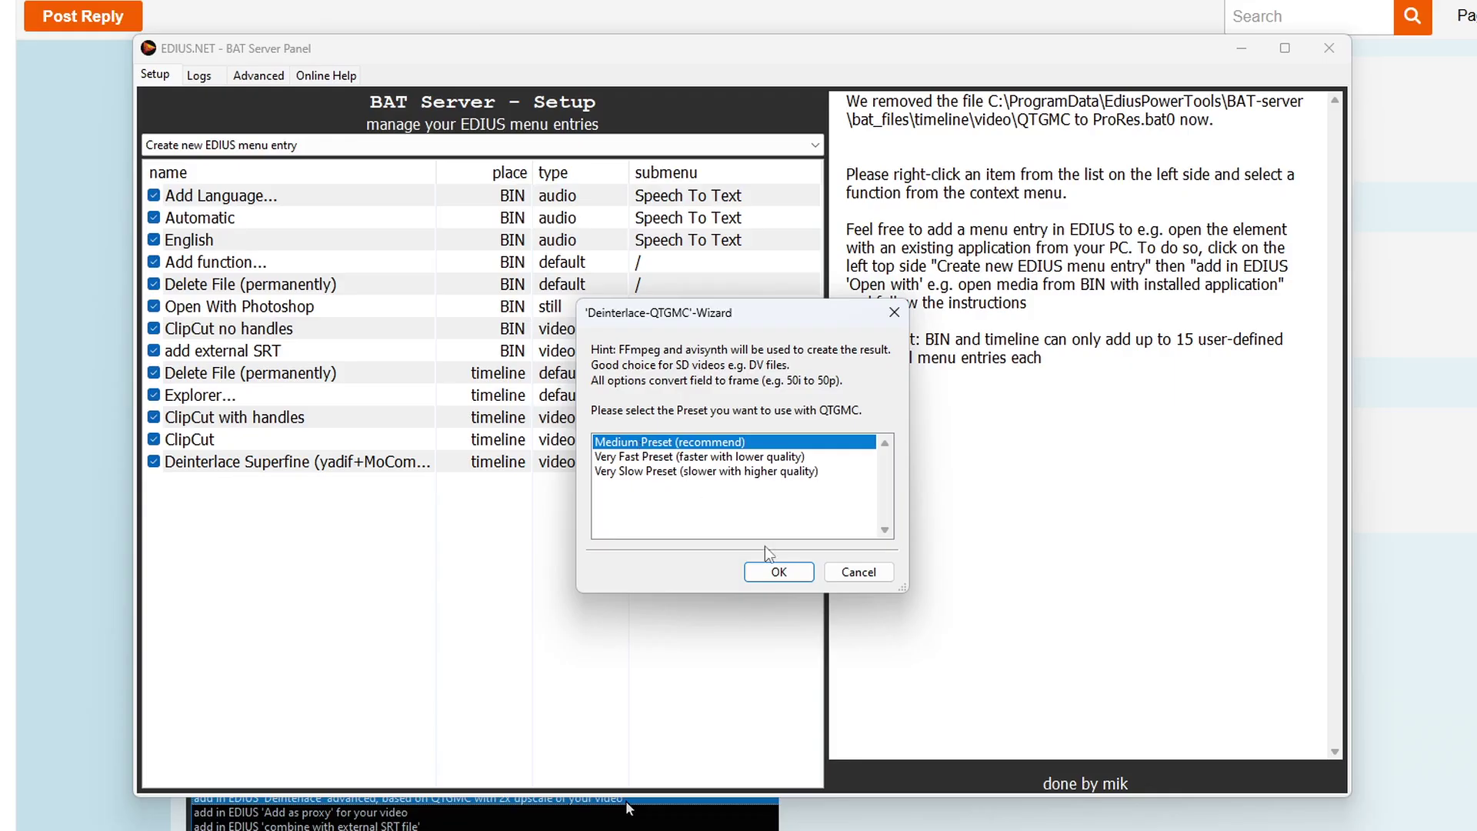
Step: Confirm Medium, choose ProRes output, use the trimmed clip, and target the timeline menu
{"action": "left_click", "coordinate": [769, 573]}
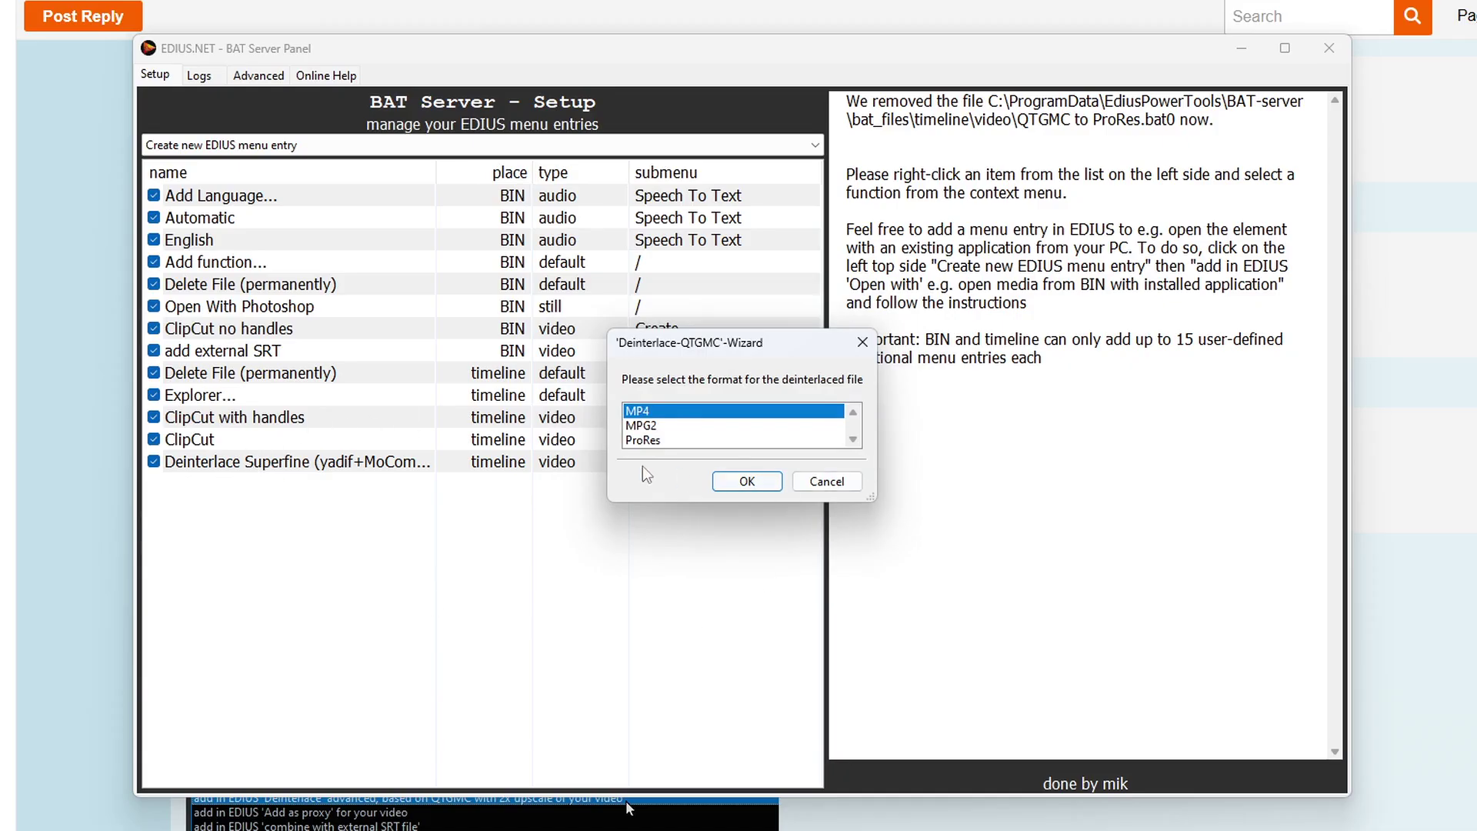
{"action": "left_click", "coordinate": [642, 440]}
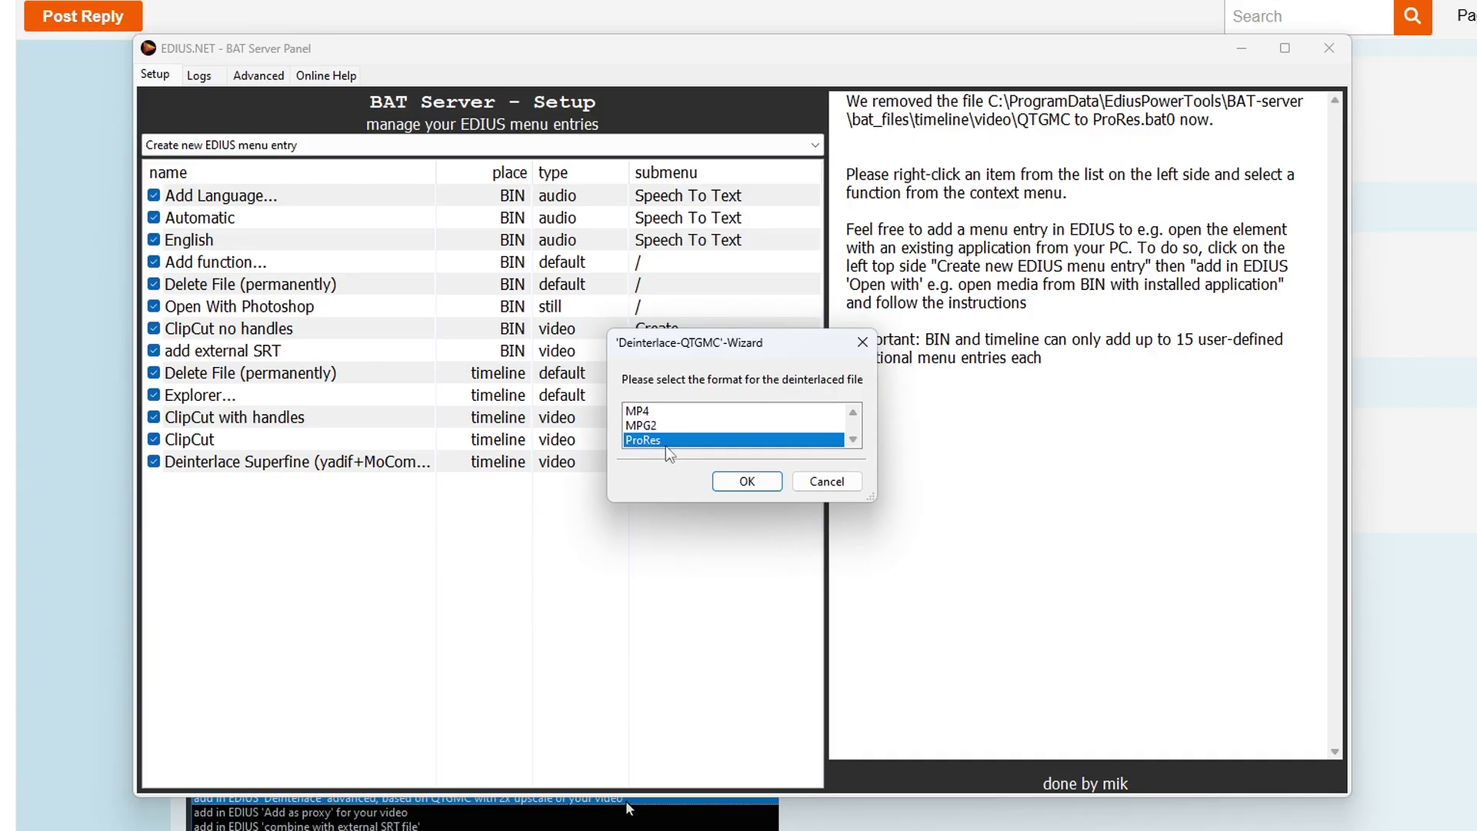
{"action": "left_click", "coordinate": [752, 483]}
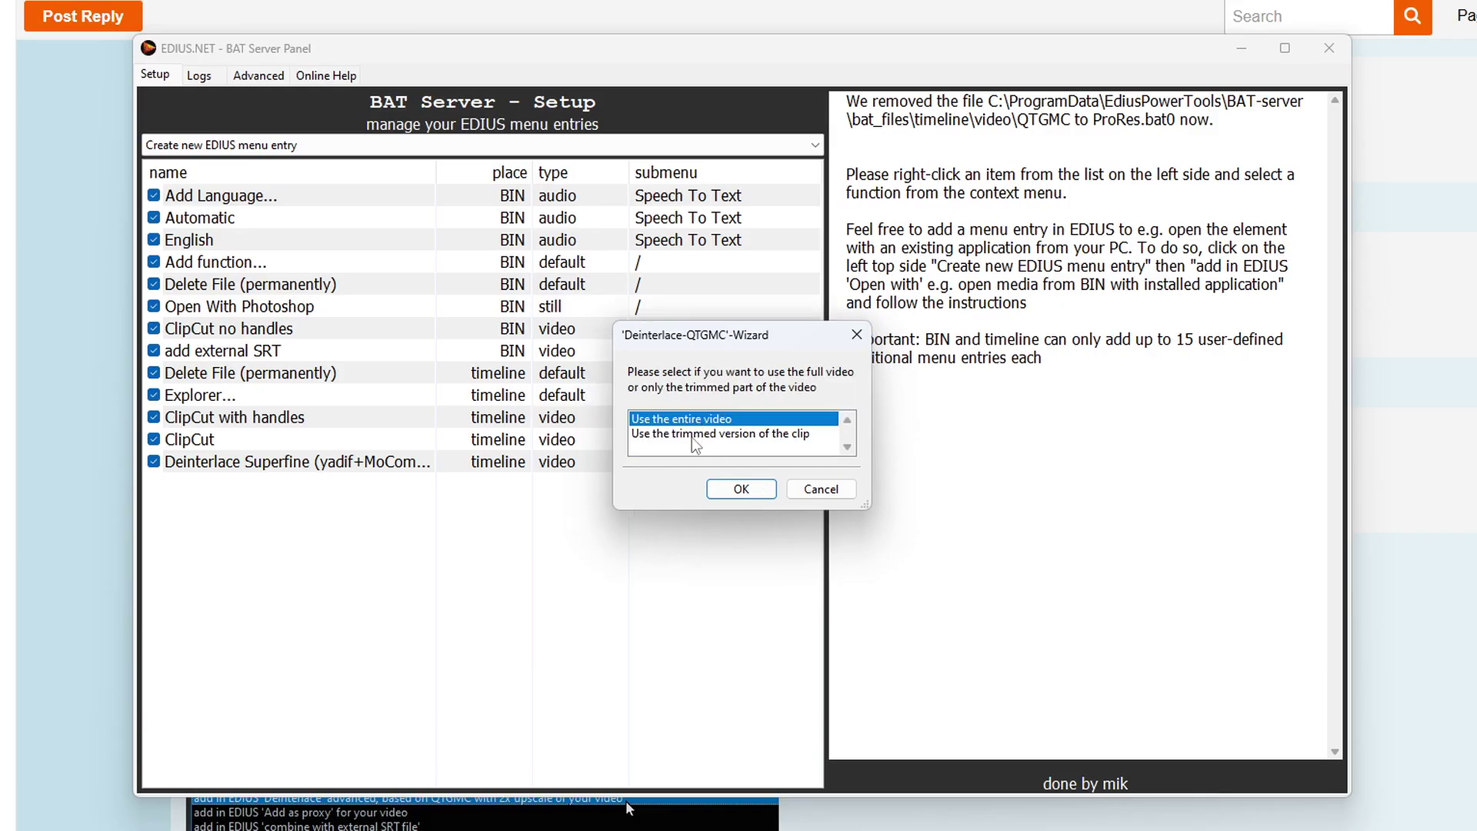
{"action": "left_click", "coordinate": [695, 434]}
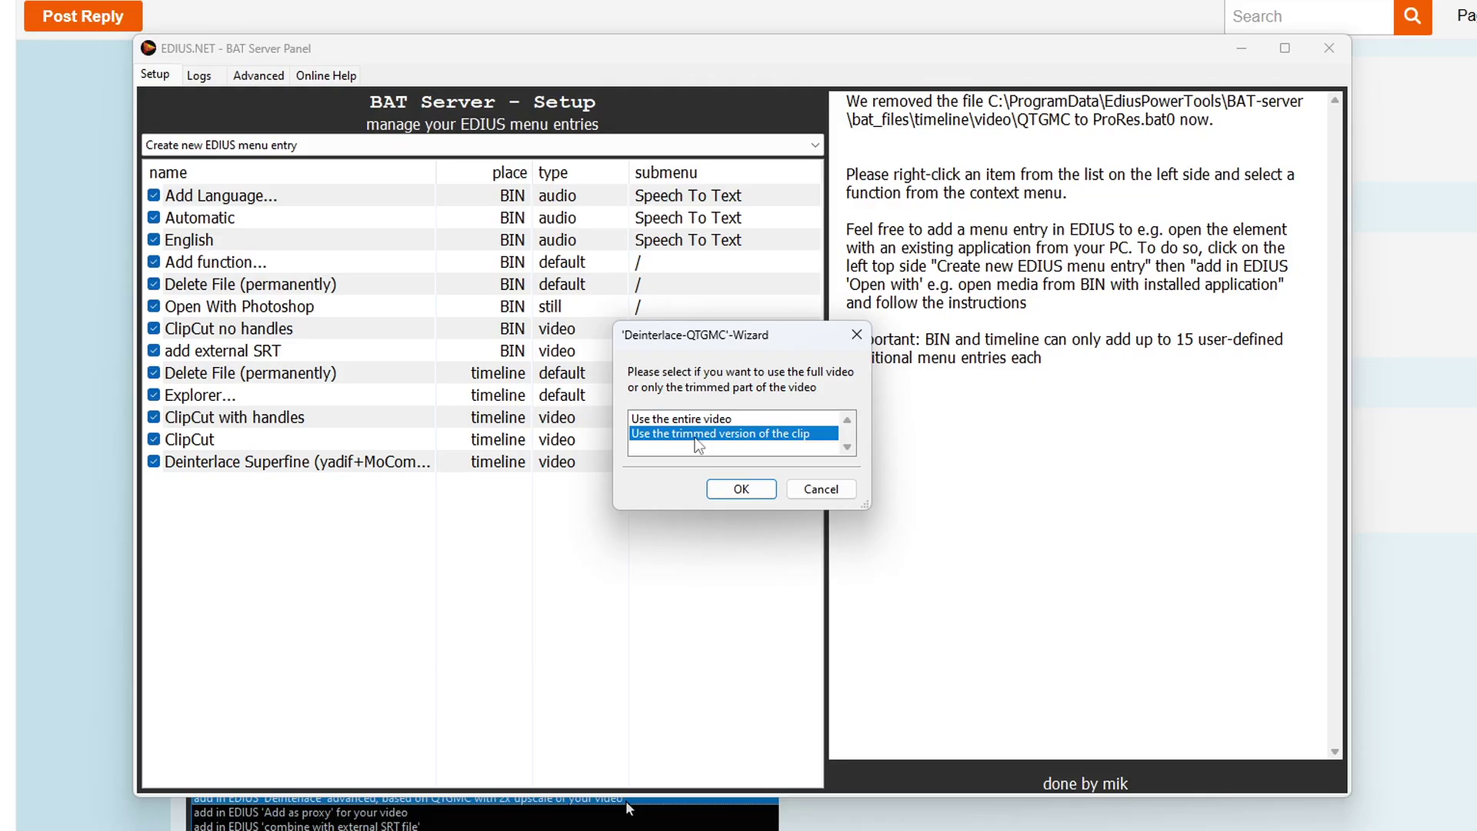
{"action": "left_click", "coordinate": [741, 489]}
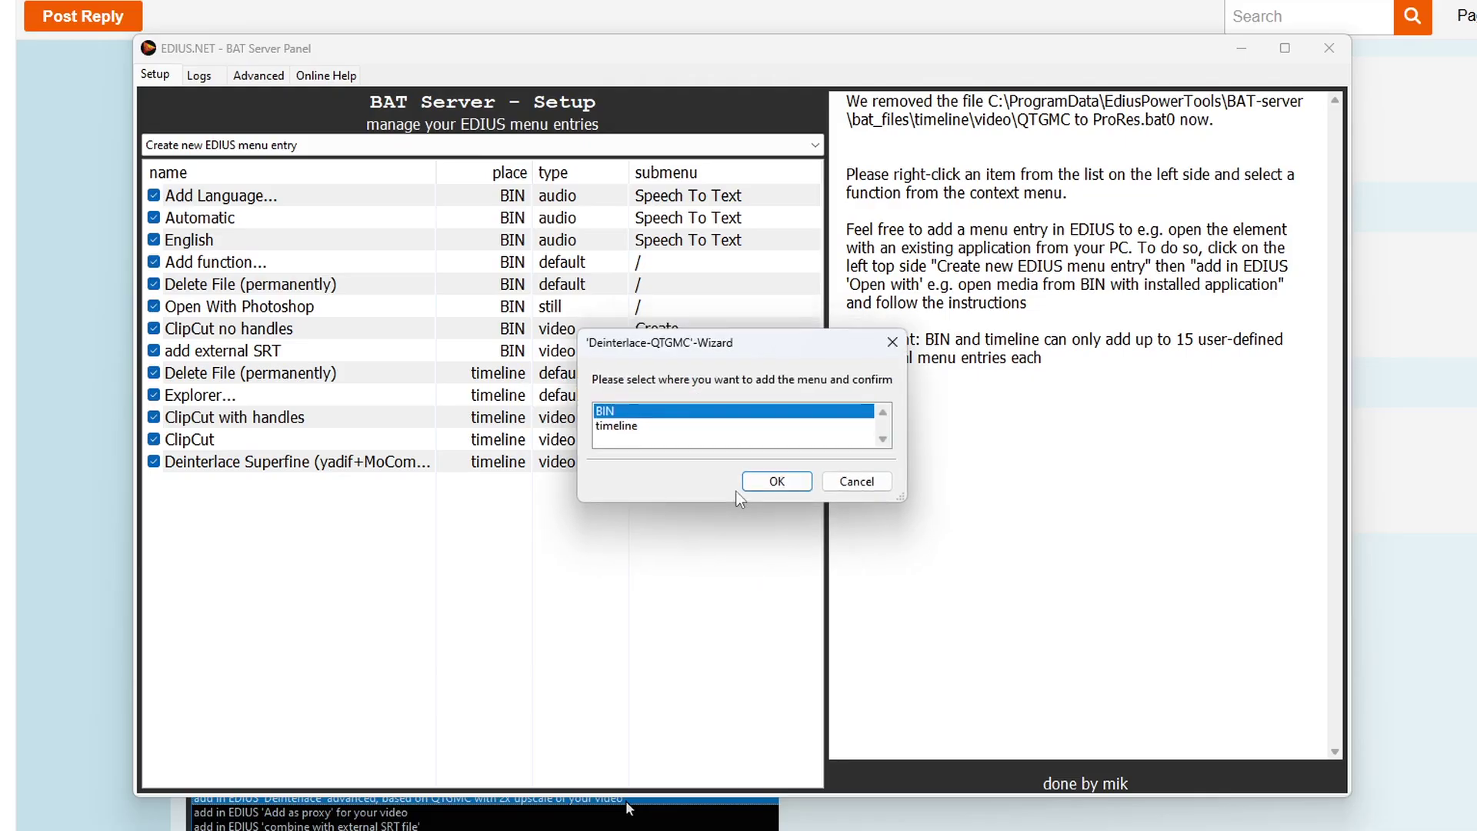
{"action": "left_click", "coordinate": [632, 428]}
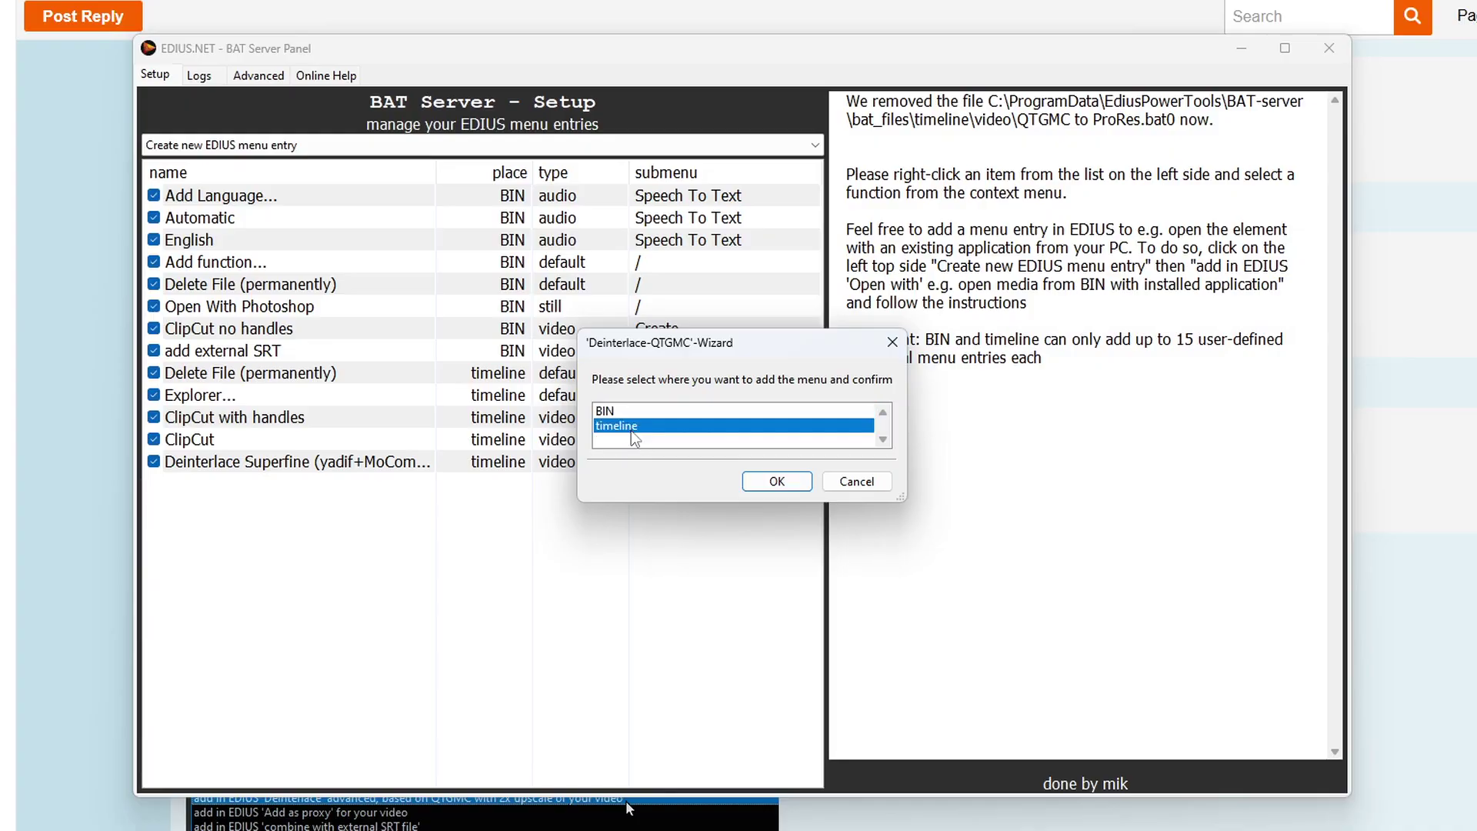
Step: Confirm the timeline menu entry, enlarge the preview above the timeline, and save project bat3
{"action": "left_click", "coordinate": [756, 482]}
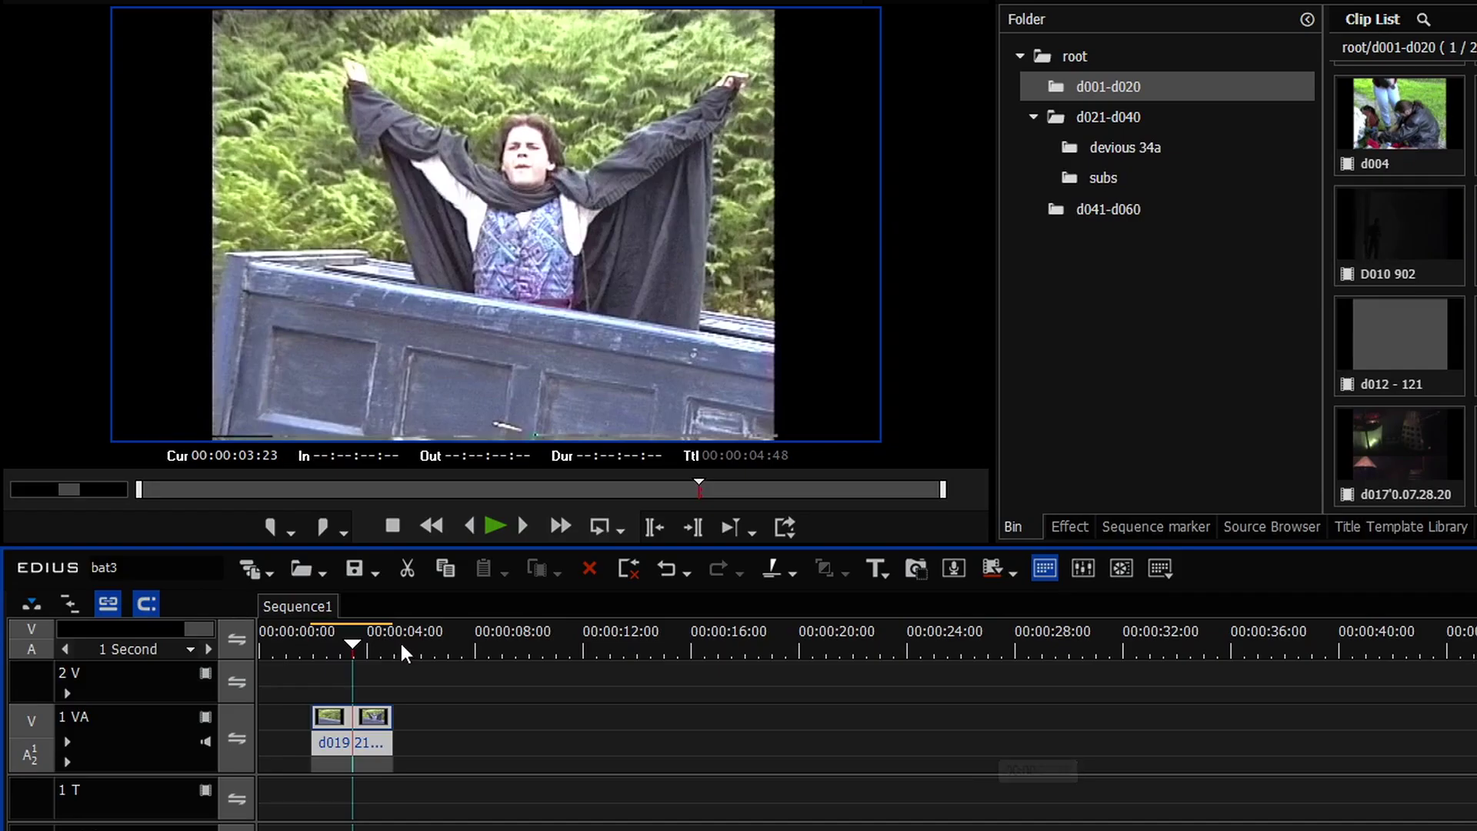
{"action": "left_click_drag", "start_coordinate": [347, 654], "coordinate": [343, 654]}
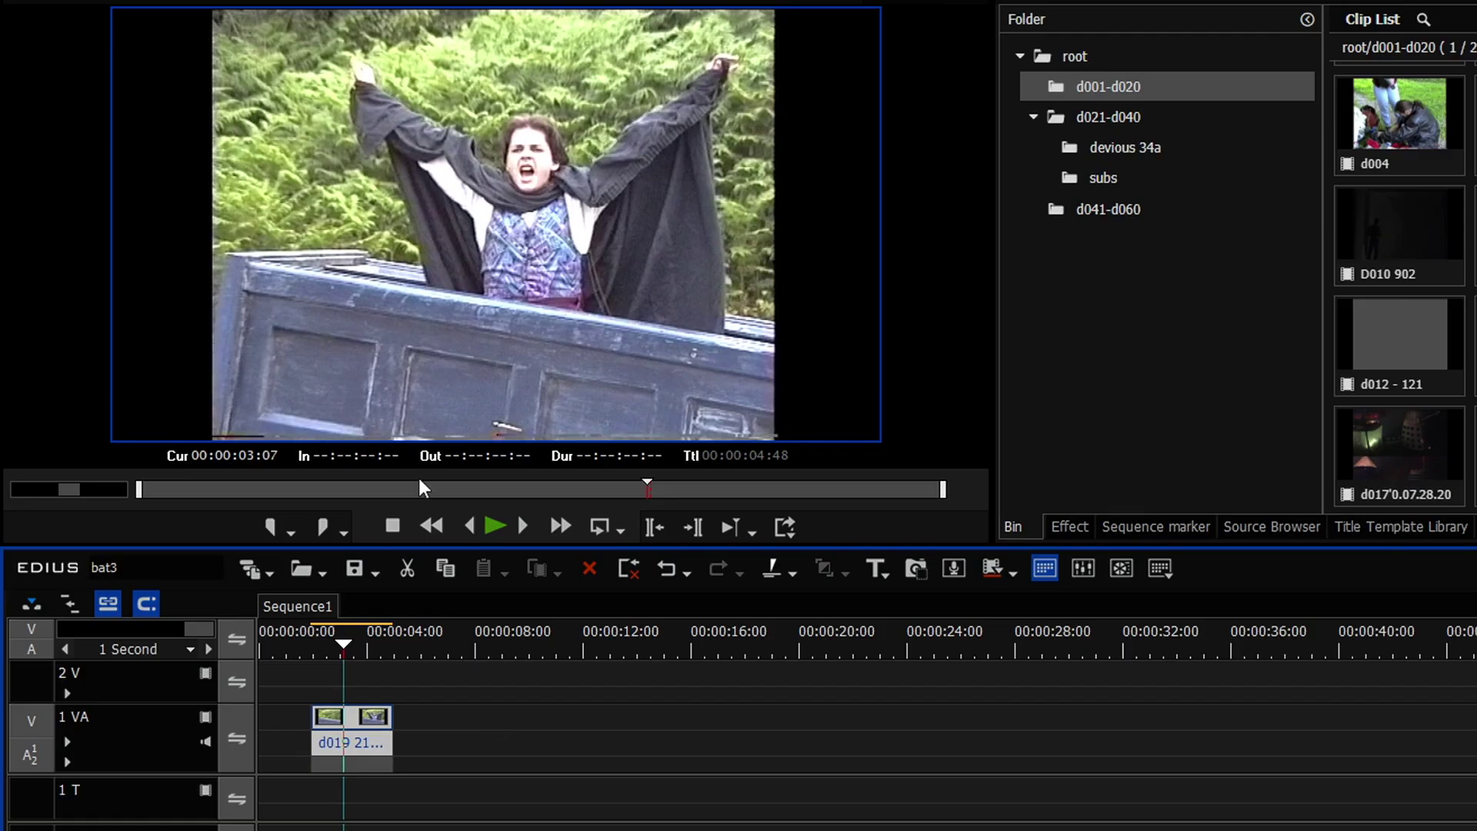
{"action": "left_click_drag", "start_coordinate": [868, 547], "coordinate": [868, 773]}
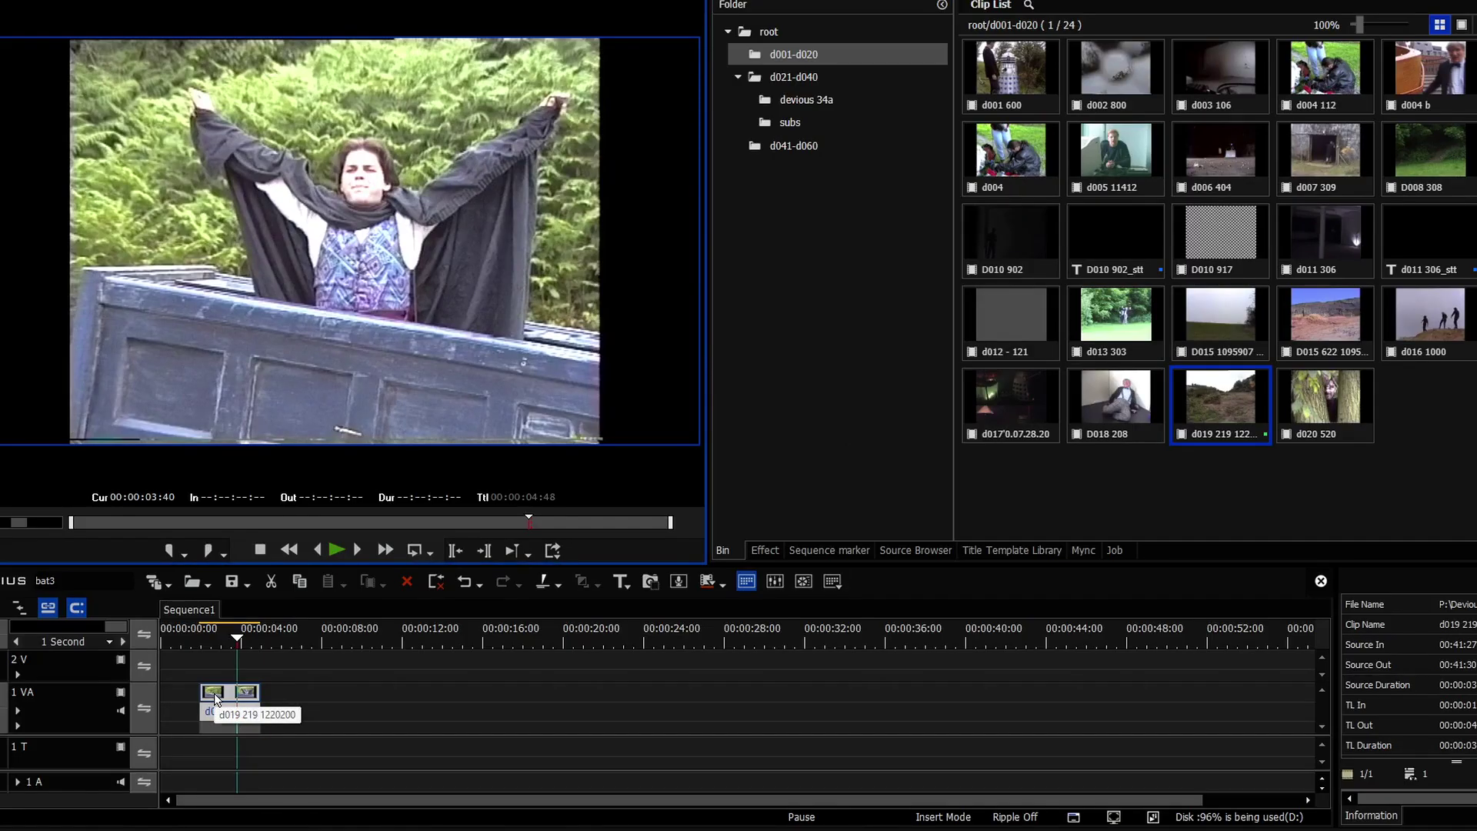
{"action": "left_click", "coordinate": [232, 640]}
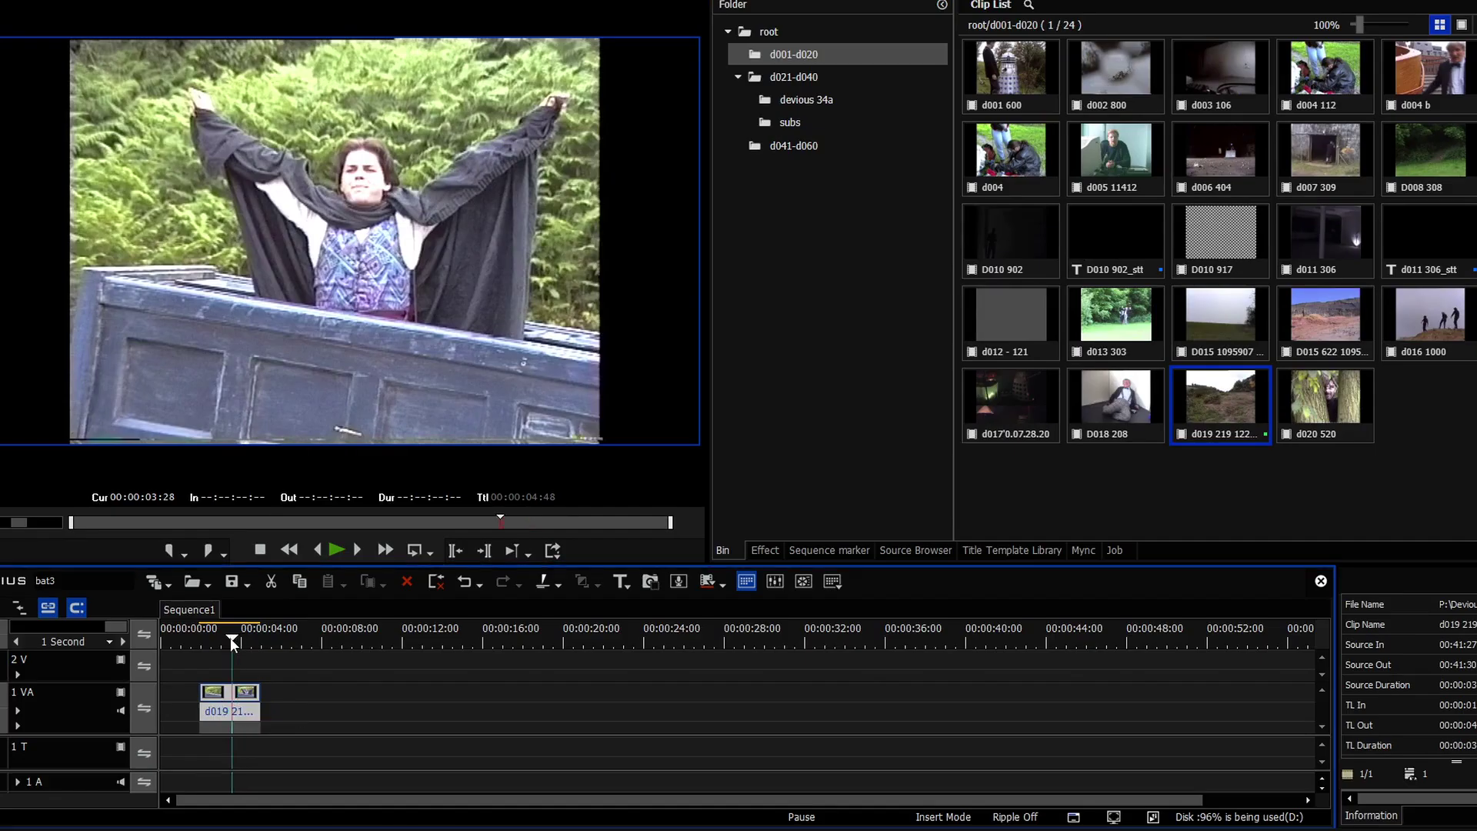
{"action": "left_click", "coordinate": [231, 580]}
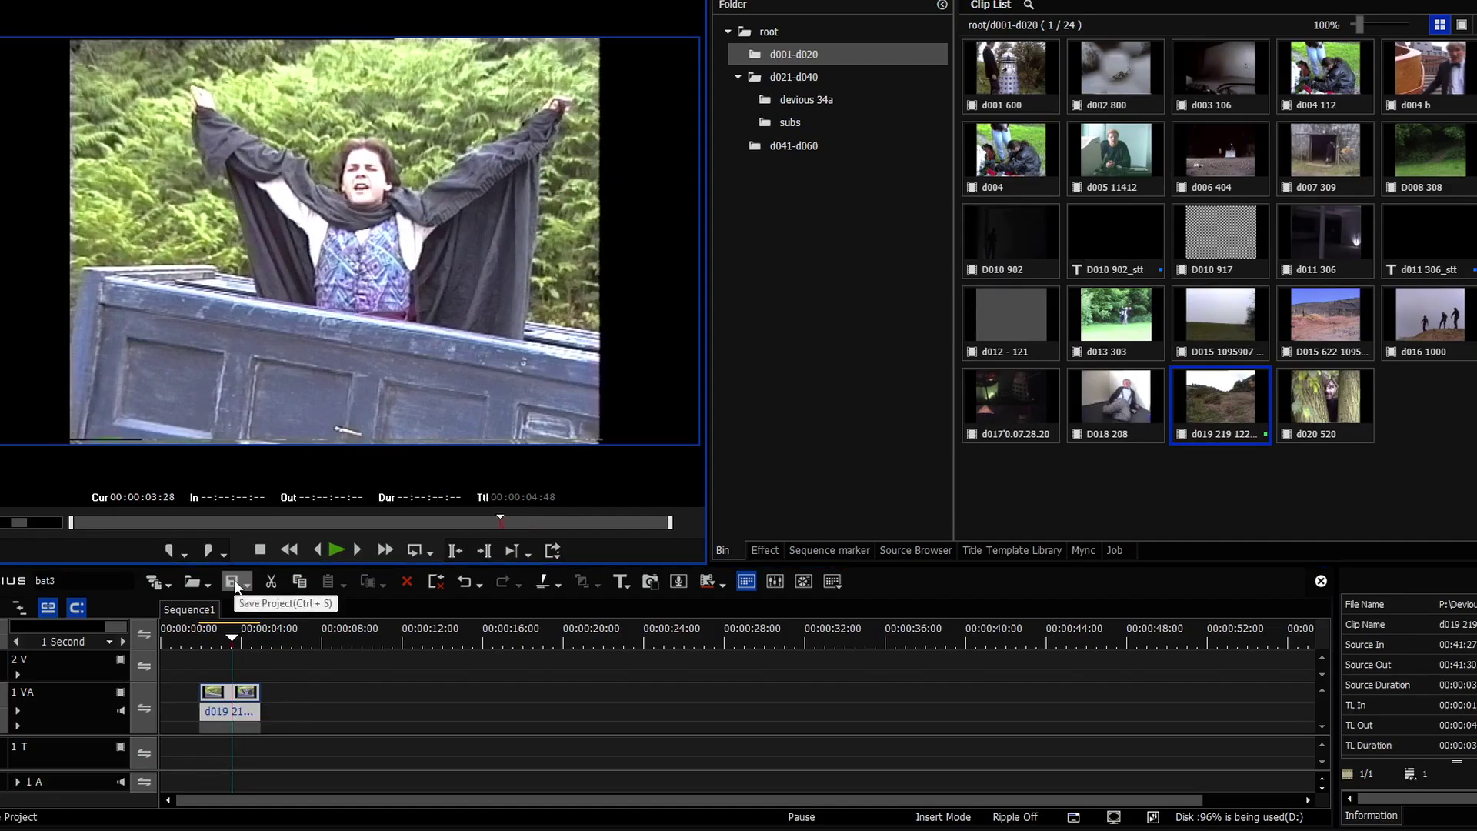
{"action": "right_click", "coordinate": [244, 693]}
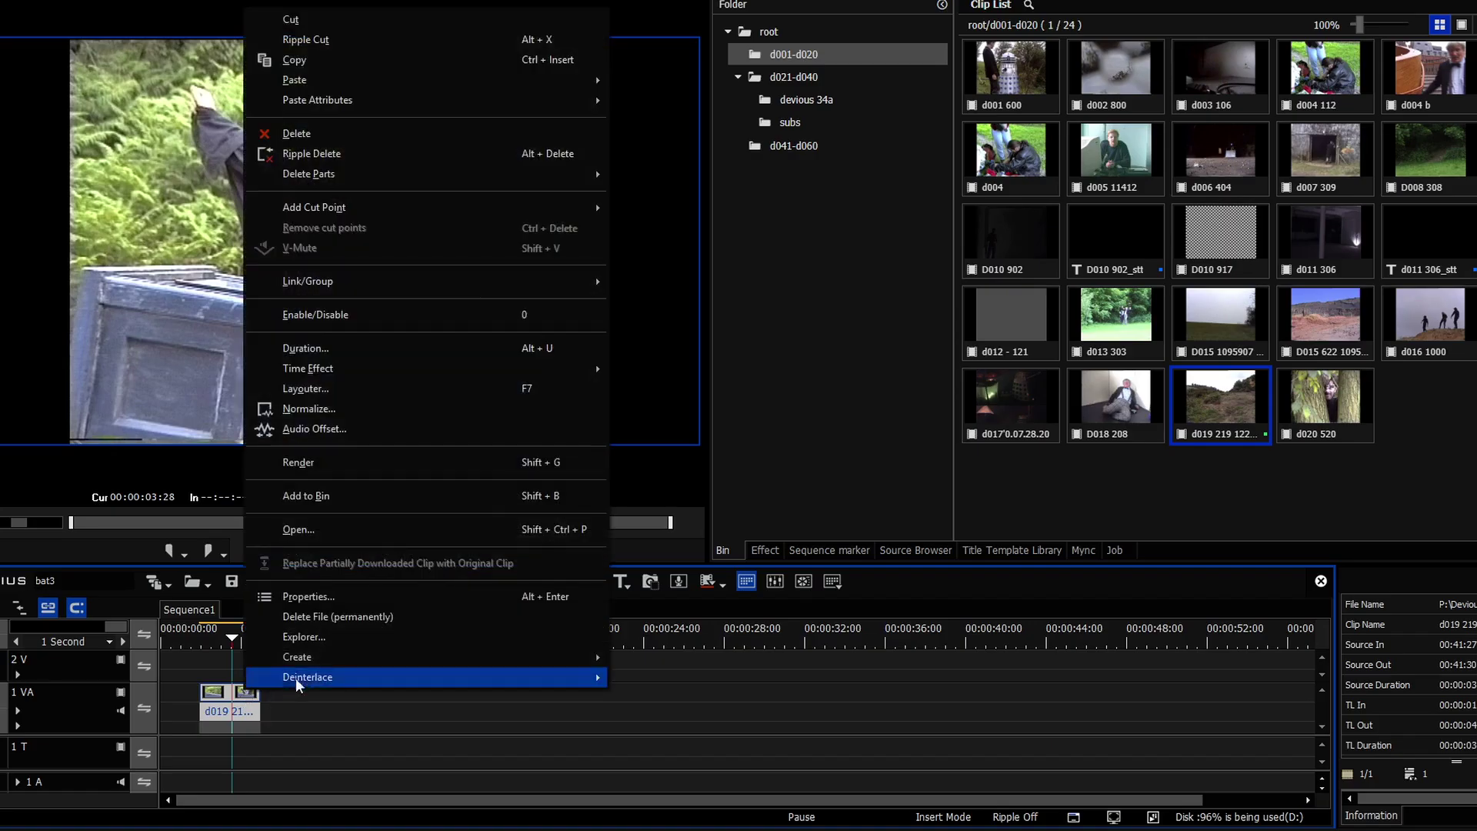
{"action": "mouse_move", "coordinate": [323, 676]}
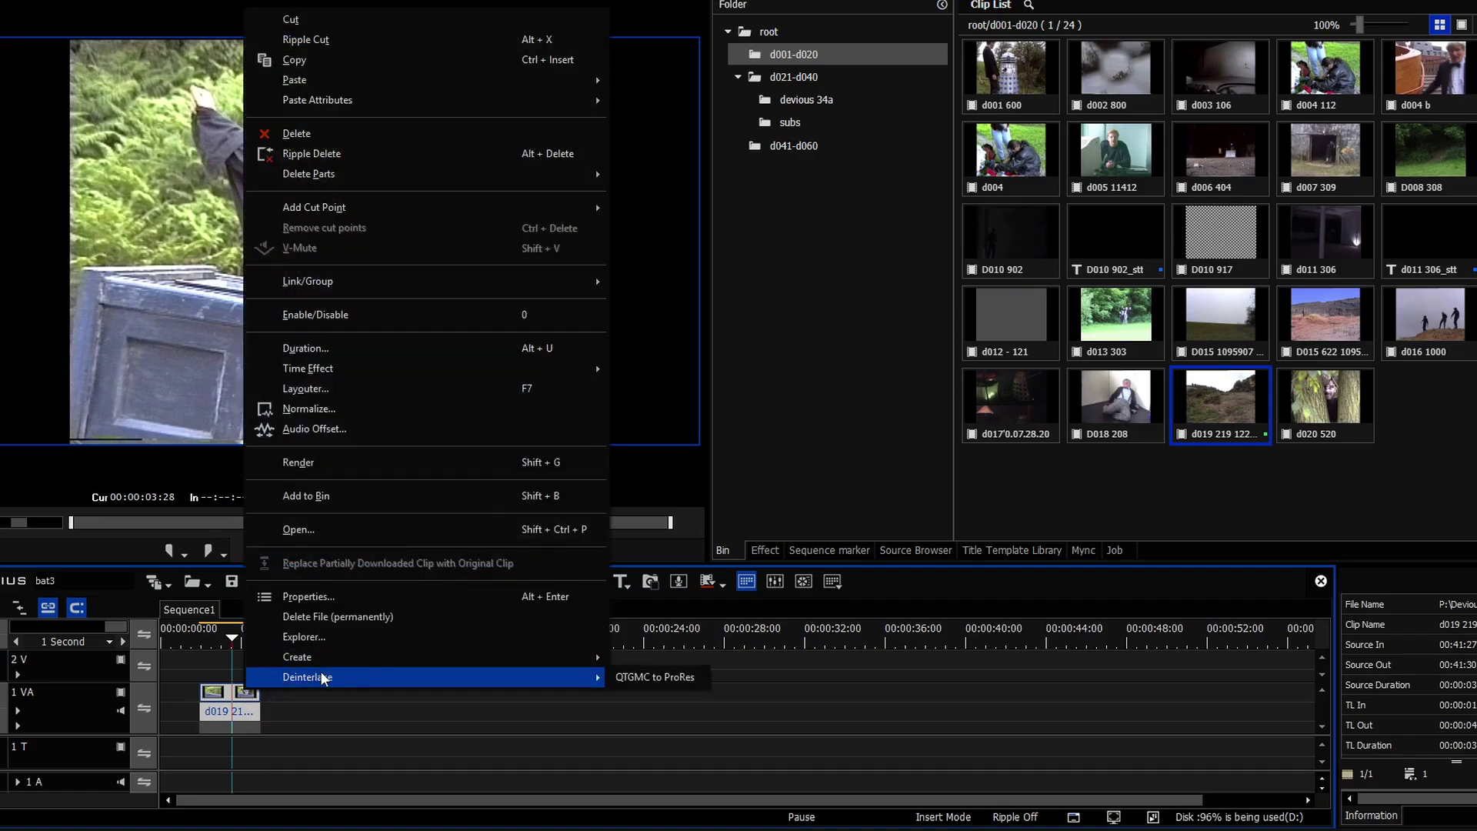
{"action": "left_click", "coordinate": [643, 676]}
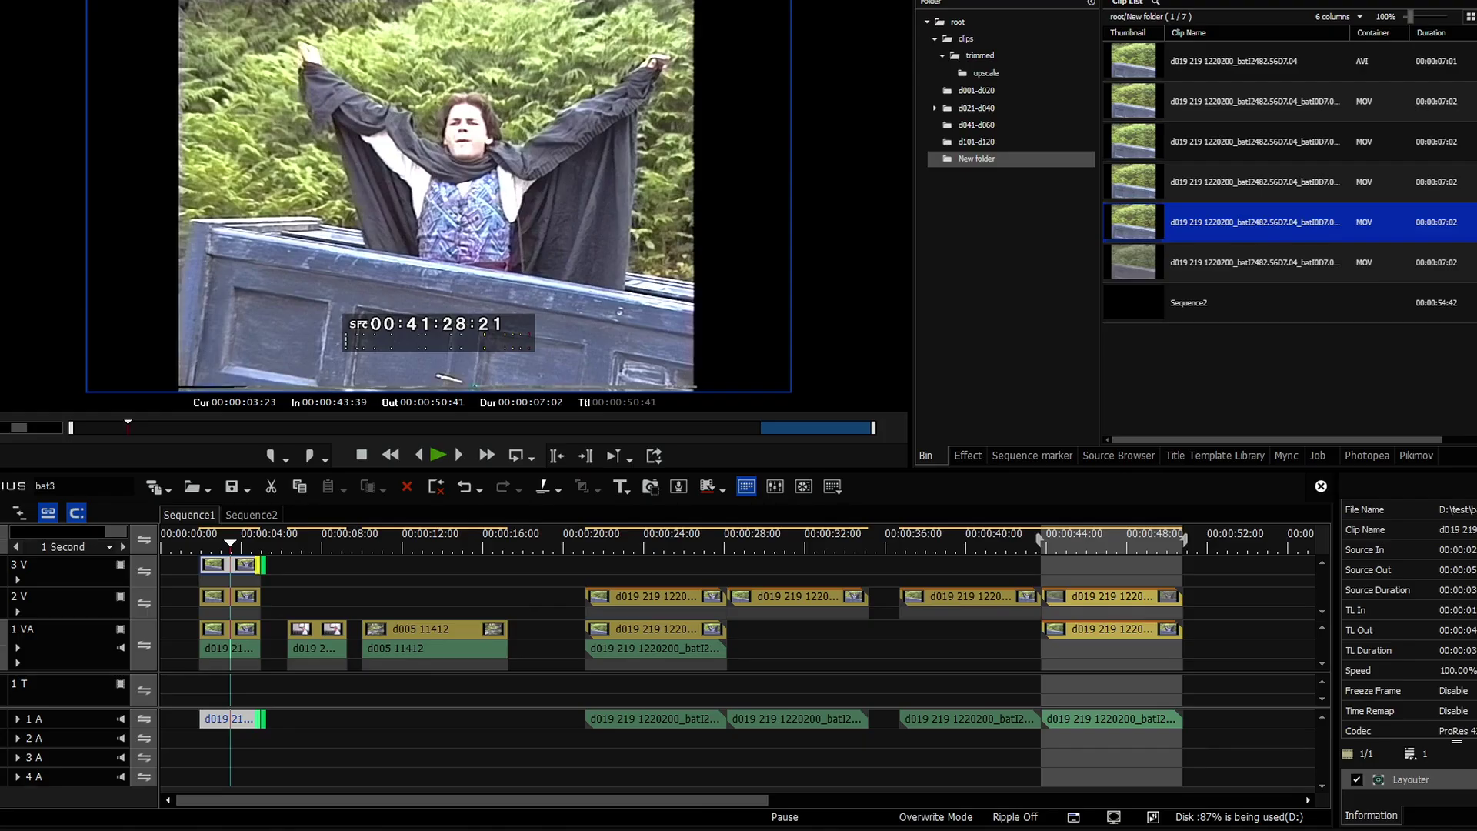
Step: Zoom the timeline in and open Properties of the processed _1.mov clip on track 2 V
{"action": "right_click", "coordinate": [320, 631]}
{"action": "mouse_move", "coordinate": [431, 800]}
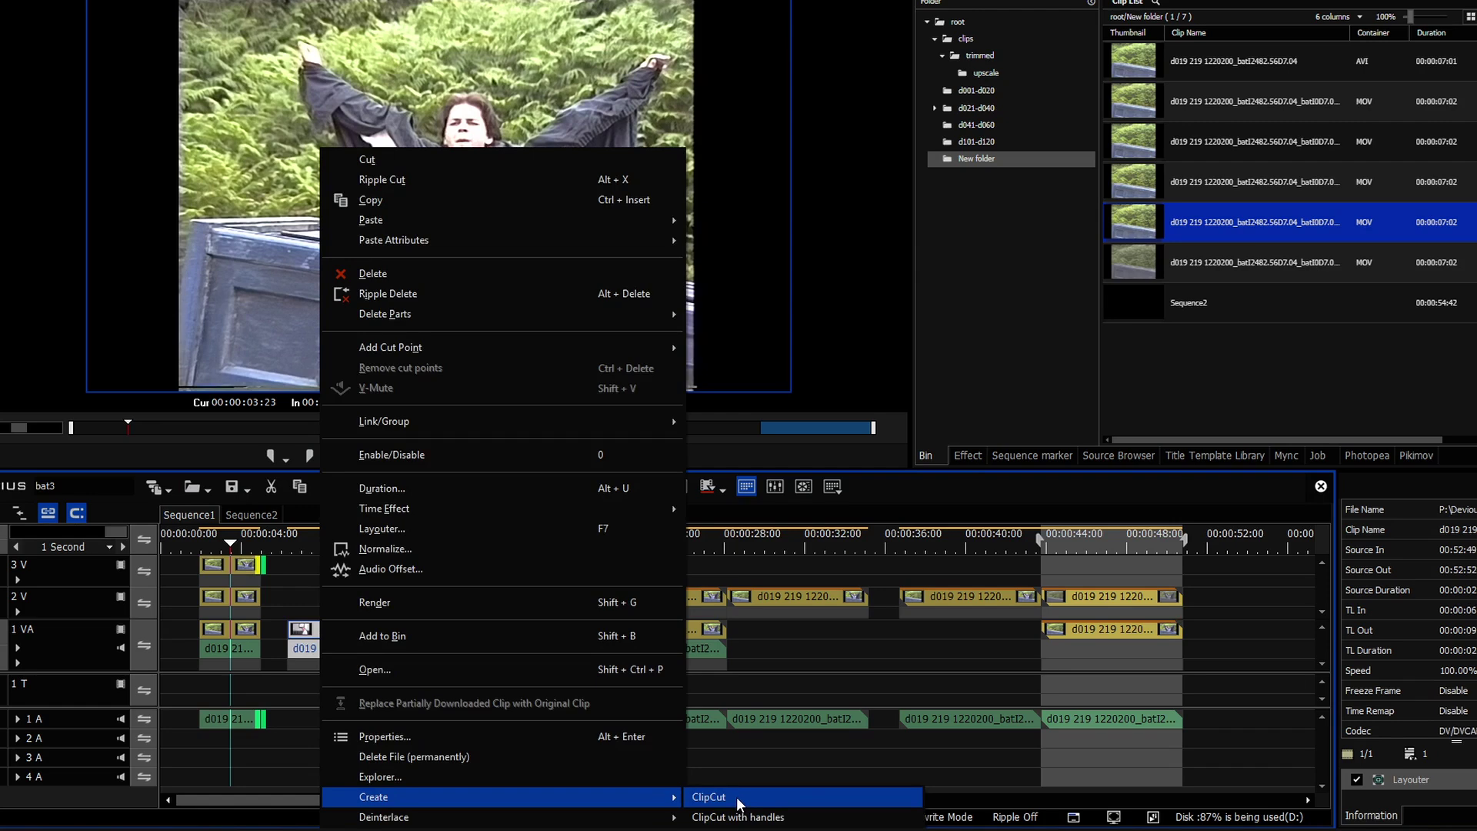
{"action": "left_click", "coordinate": [240, 546]}
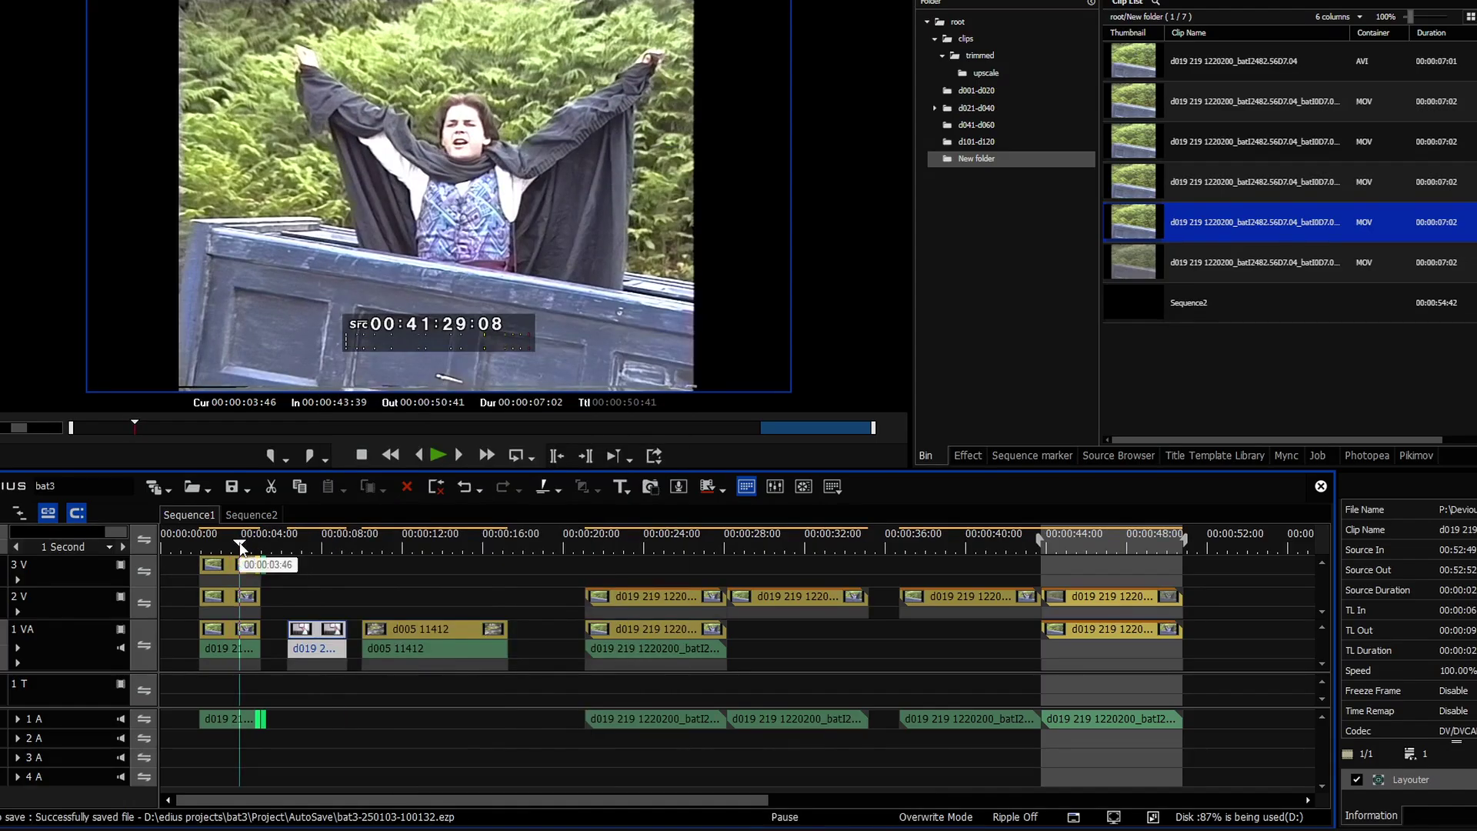
{"action": "left_click", "coordinate": [232, 536]}
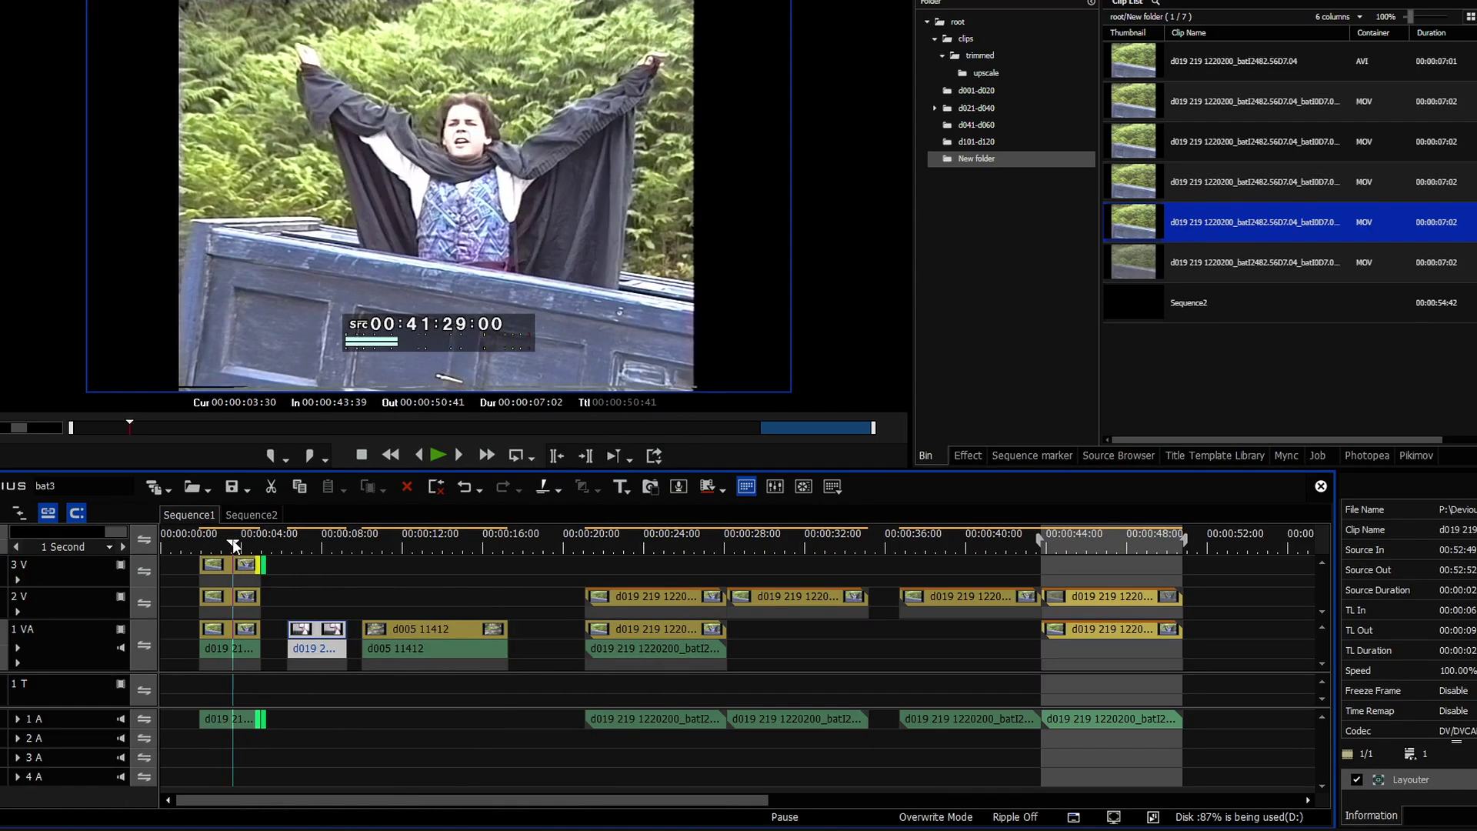
{"action": "scroll", "coordinate": [556, 607], "scroll_direction": "up", "scroll_amount": 3}
{"action": "left_click", "coordinate": [525, 626]}
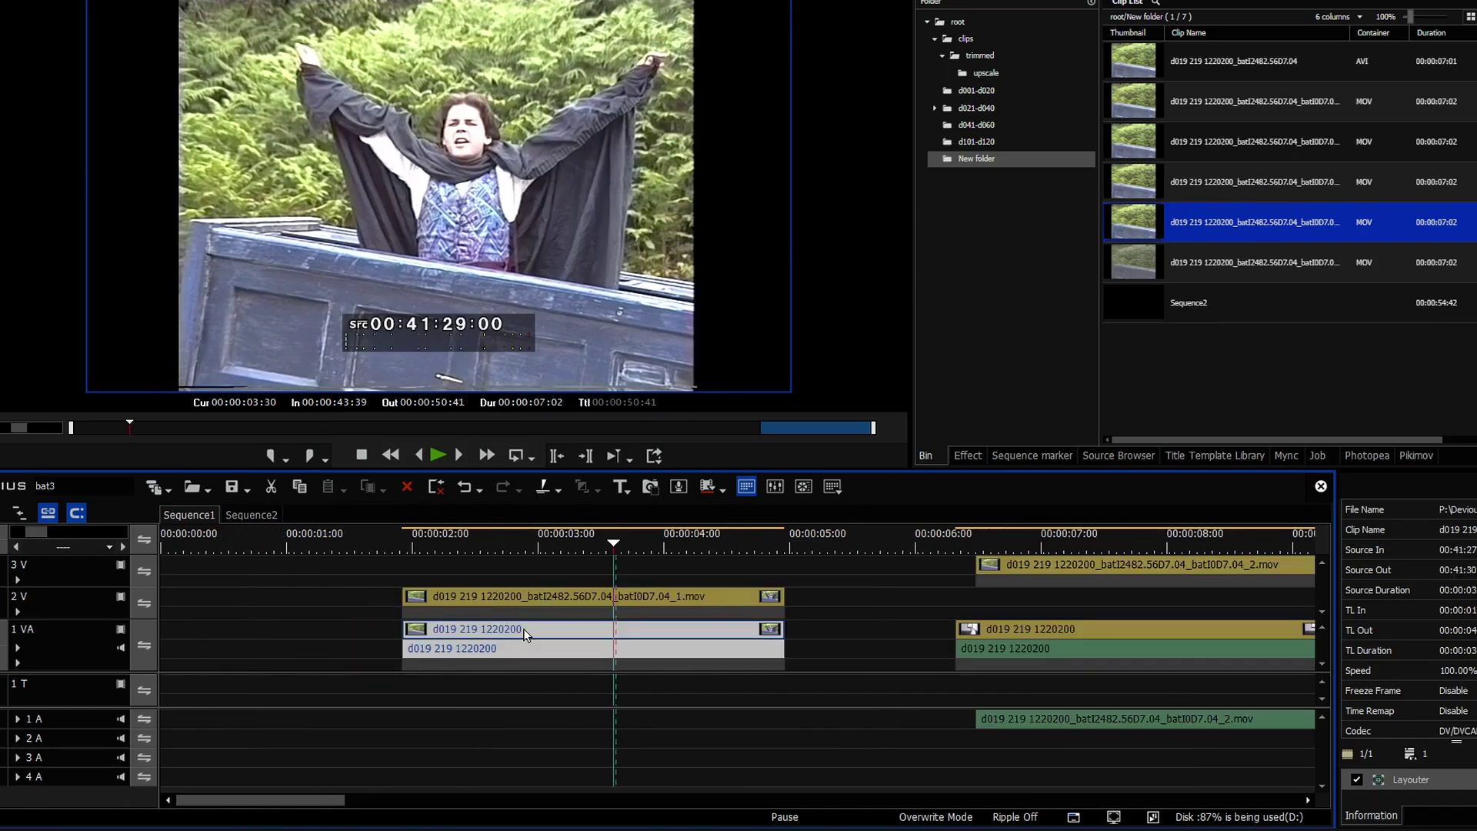
{"action": "left_click", "coordinate": [598, 595]}
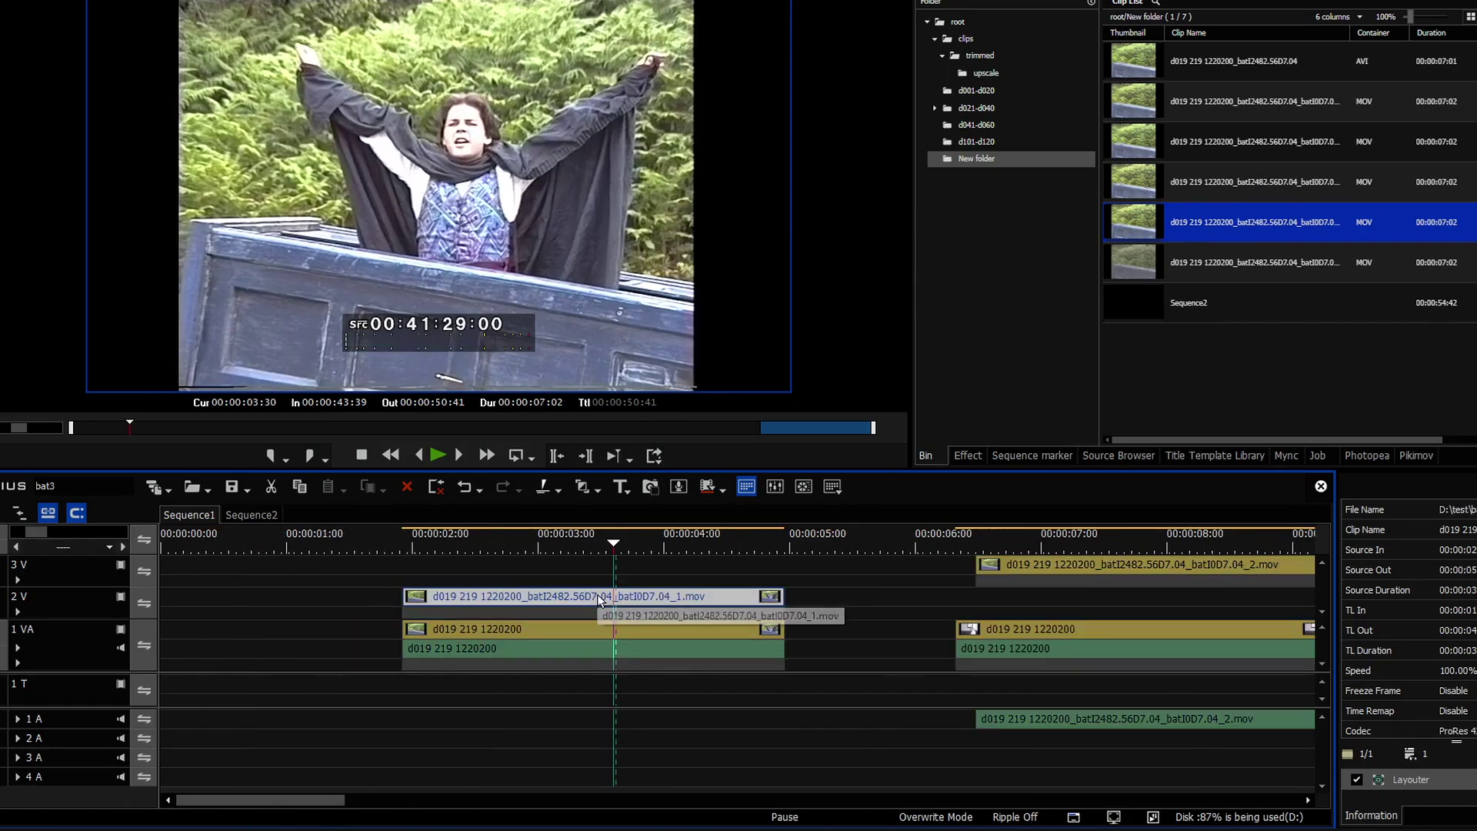
{"action": "right_click", "coordinate": [596, 594]}
{"action": "left_click", "coordinate": [661, 747]}
{"action": "left_click_drag", "start_coordinate": [919, 86], "coordinate": [922, 92]}
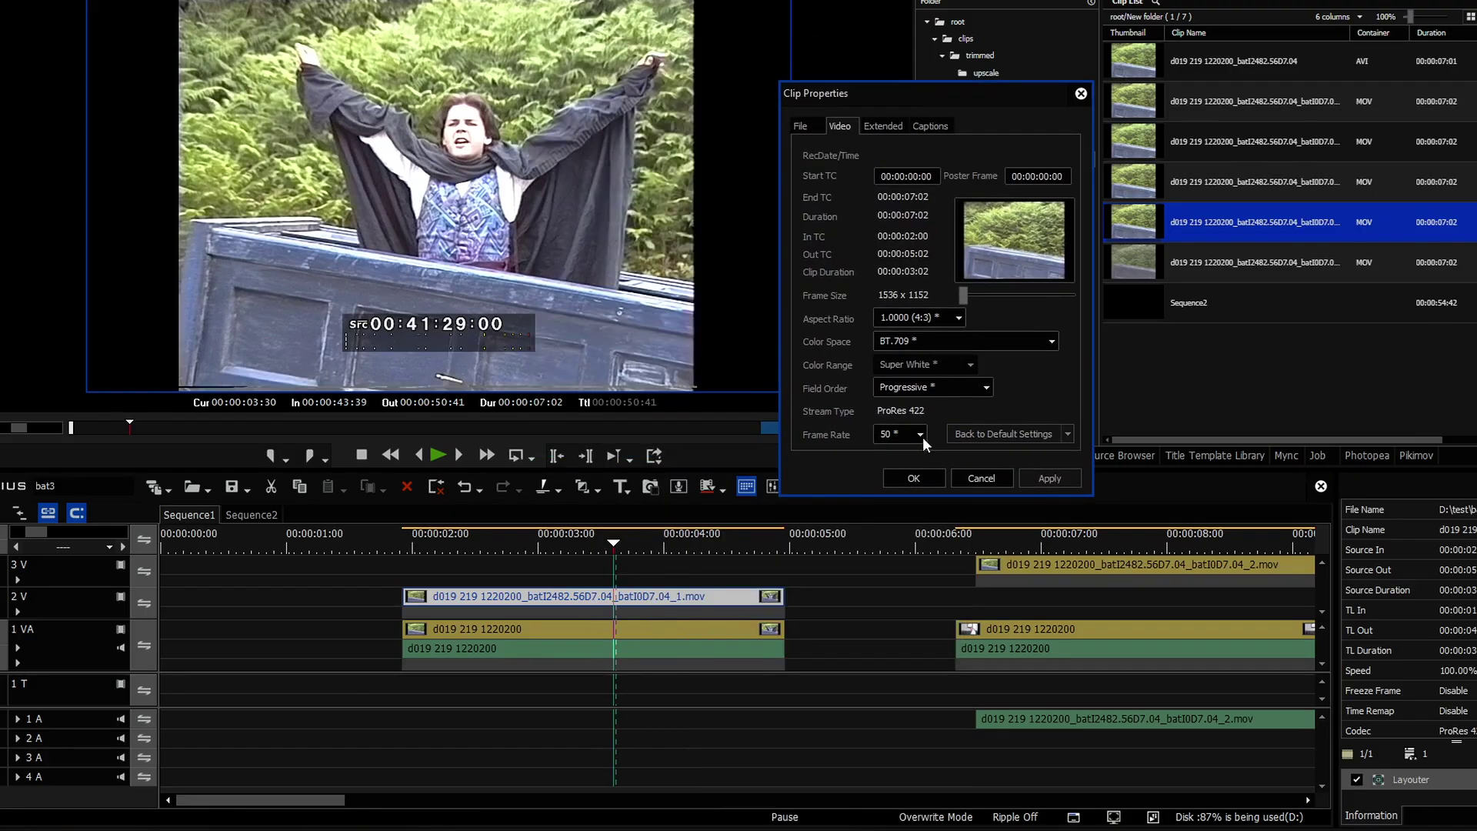
{"action": "left_click_drag", "start_coordinate": [595, 532], "coordinate": [584, 556]}
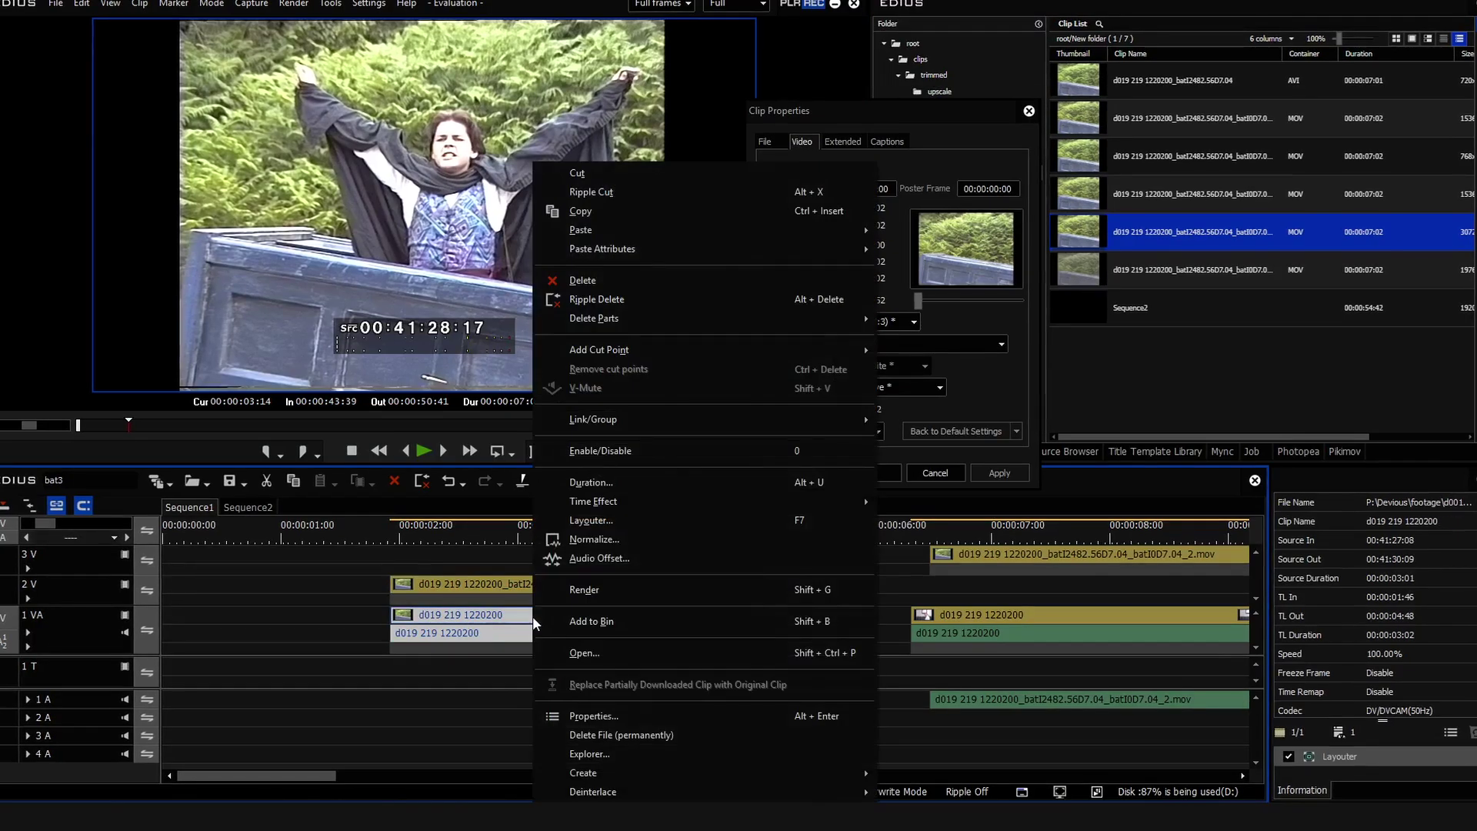
{"action": "mouse_move", "coordinate": [615, 773]}
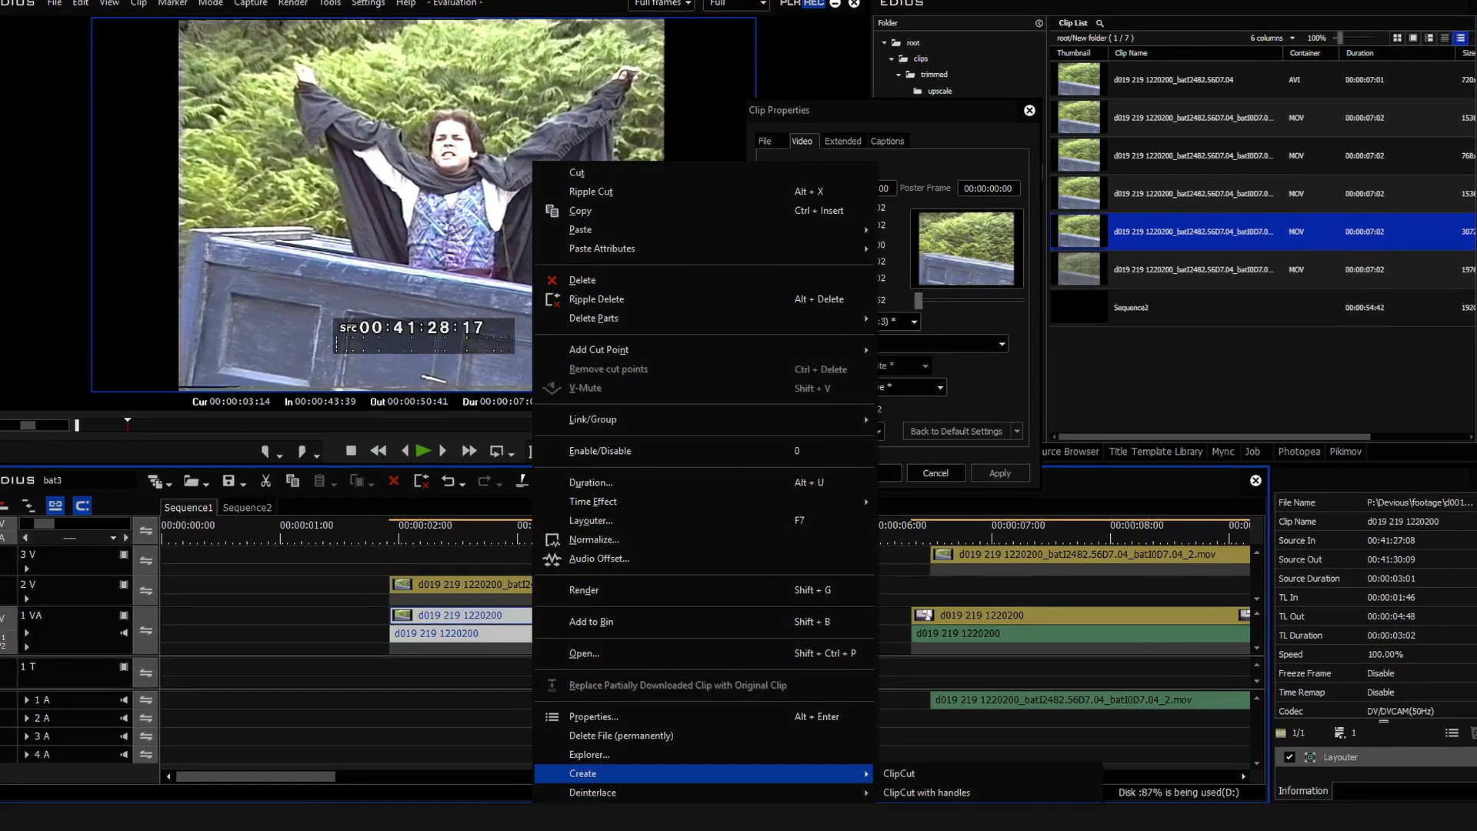
{"action": "left_click", "coordinate": [503, 538]}
{"action": "left_click", "coordinate": [529, 533]}
{"action": "mouse_move", "coordinate": [530, 533]}
{"action": "left_mouse_down"}
{"action": "mouse_move", "coordinate": [590, 535]}
{"action": "mouse_move", "coordinate": [553, 533]}
{"action": "left_mouse_up"}
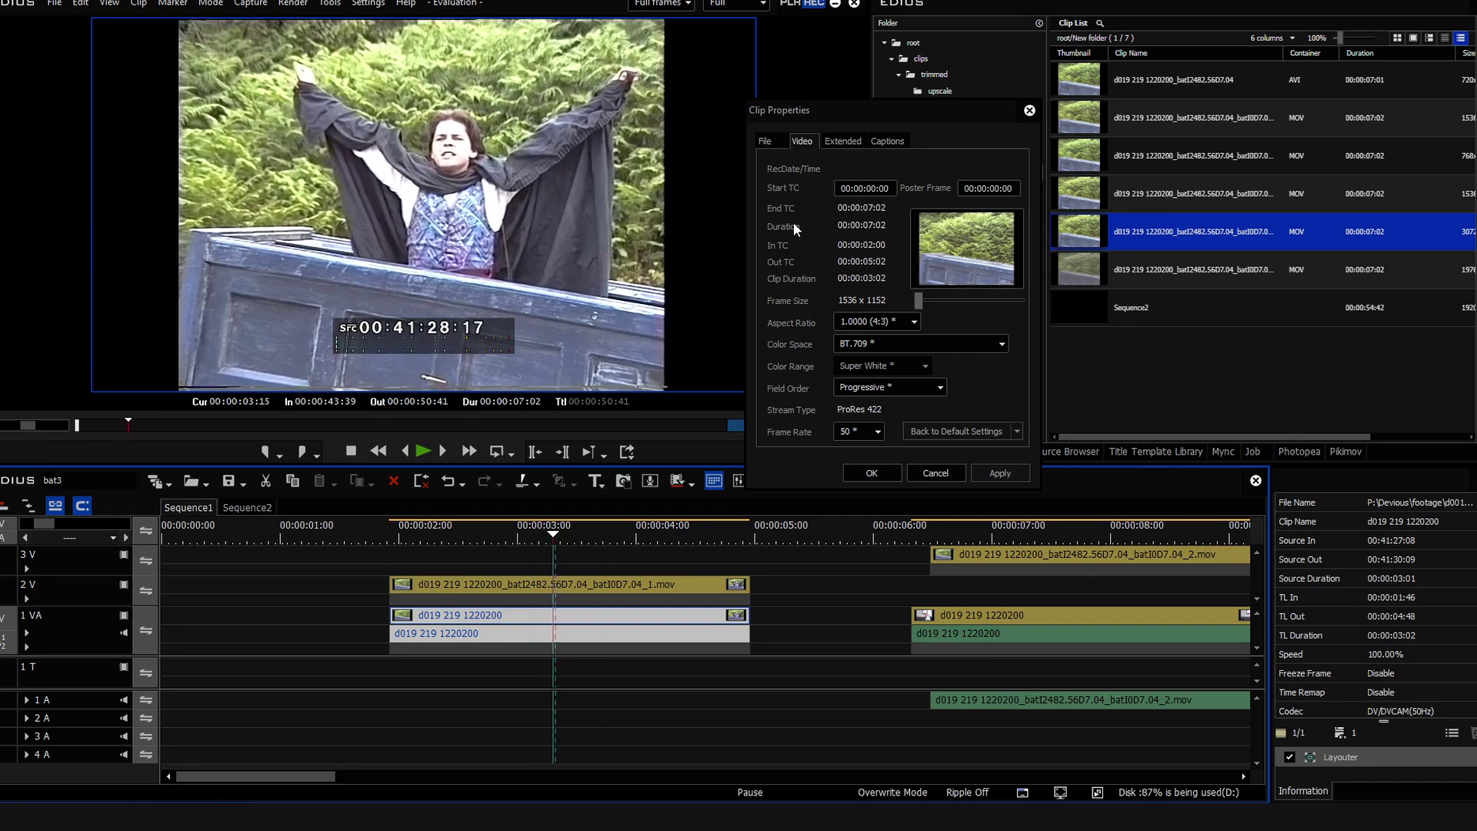
{"action": "left_click_drag", "start_coordinate": [843, 113], "coordinate": [967, 87]}
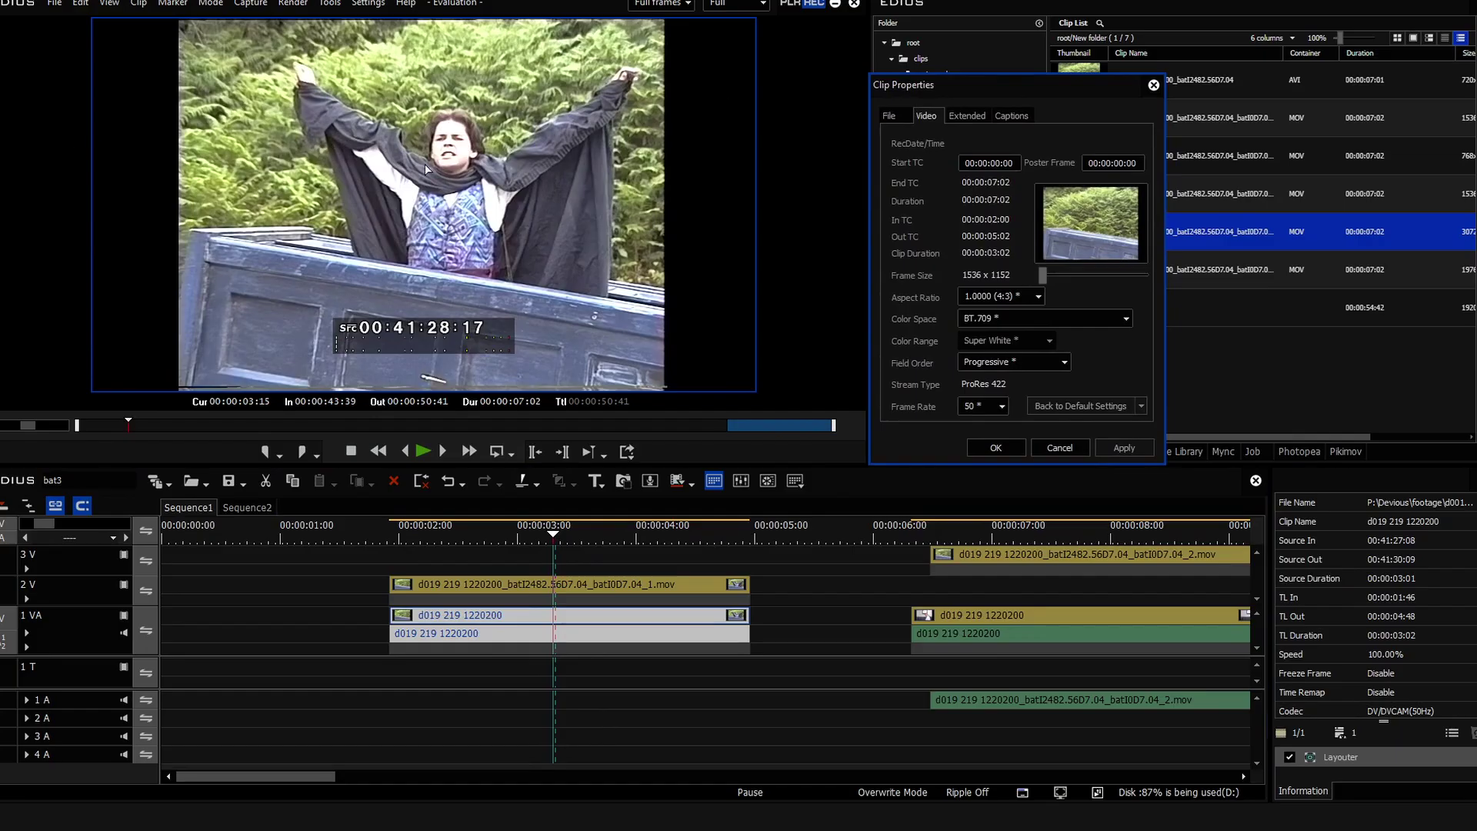
{"action": "left_click", "coordinate": [477, 584]}
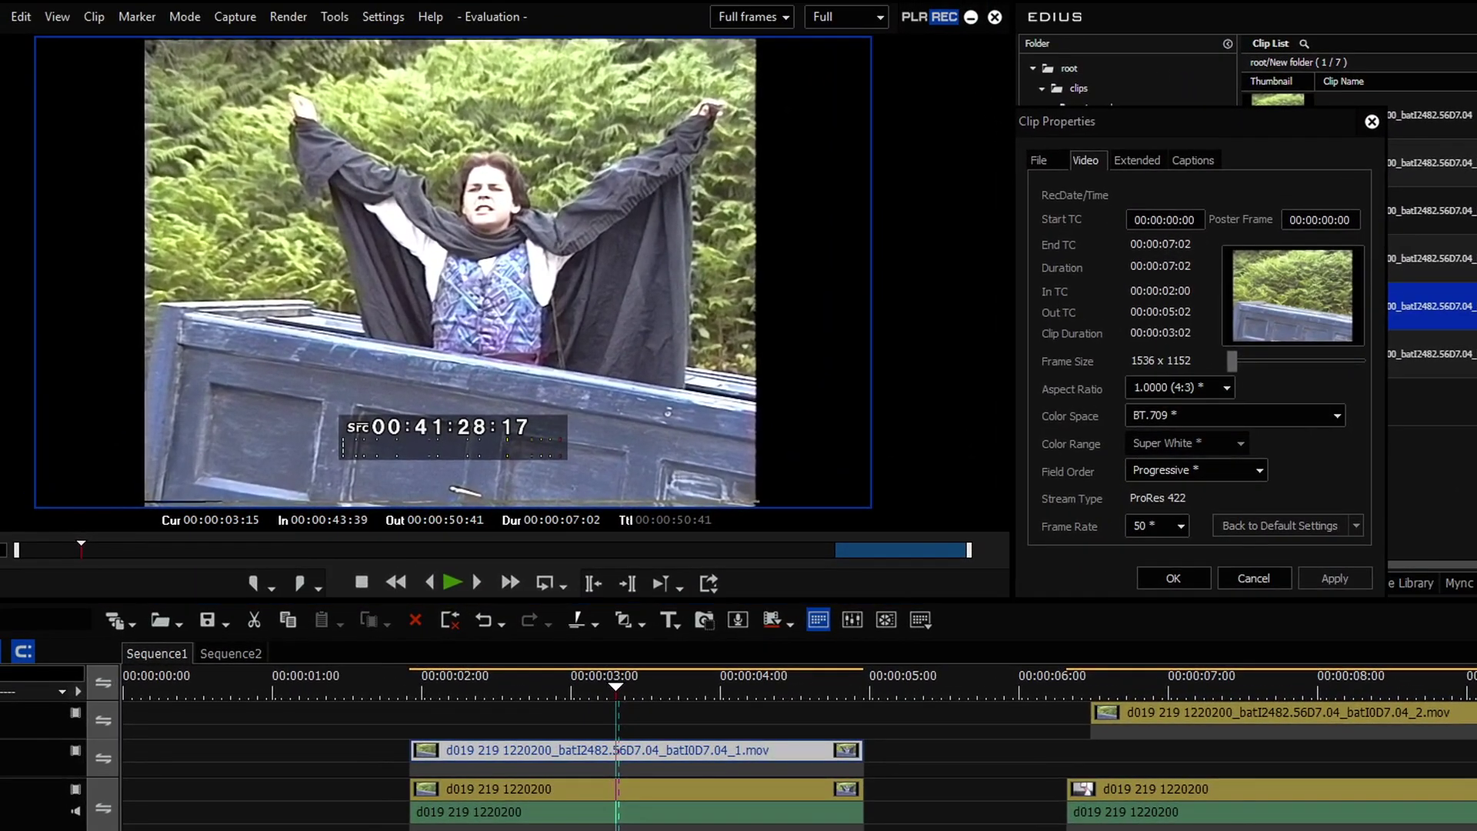
Step: Open the Layouter with F7 and set position X 0.60% with 128.15% stretch
{"action": "key", "text": "F7"}
{"action": "scroll", "coordinate": [1223, 369], "scroll_direction": "down", "scroll_amount": 4}
{"action": "left_click_drag", "start_coordinate": [1079, 421], "coordinate": [1050, 15]}
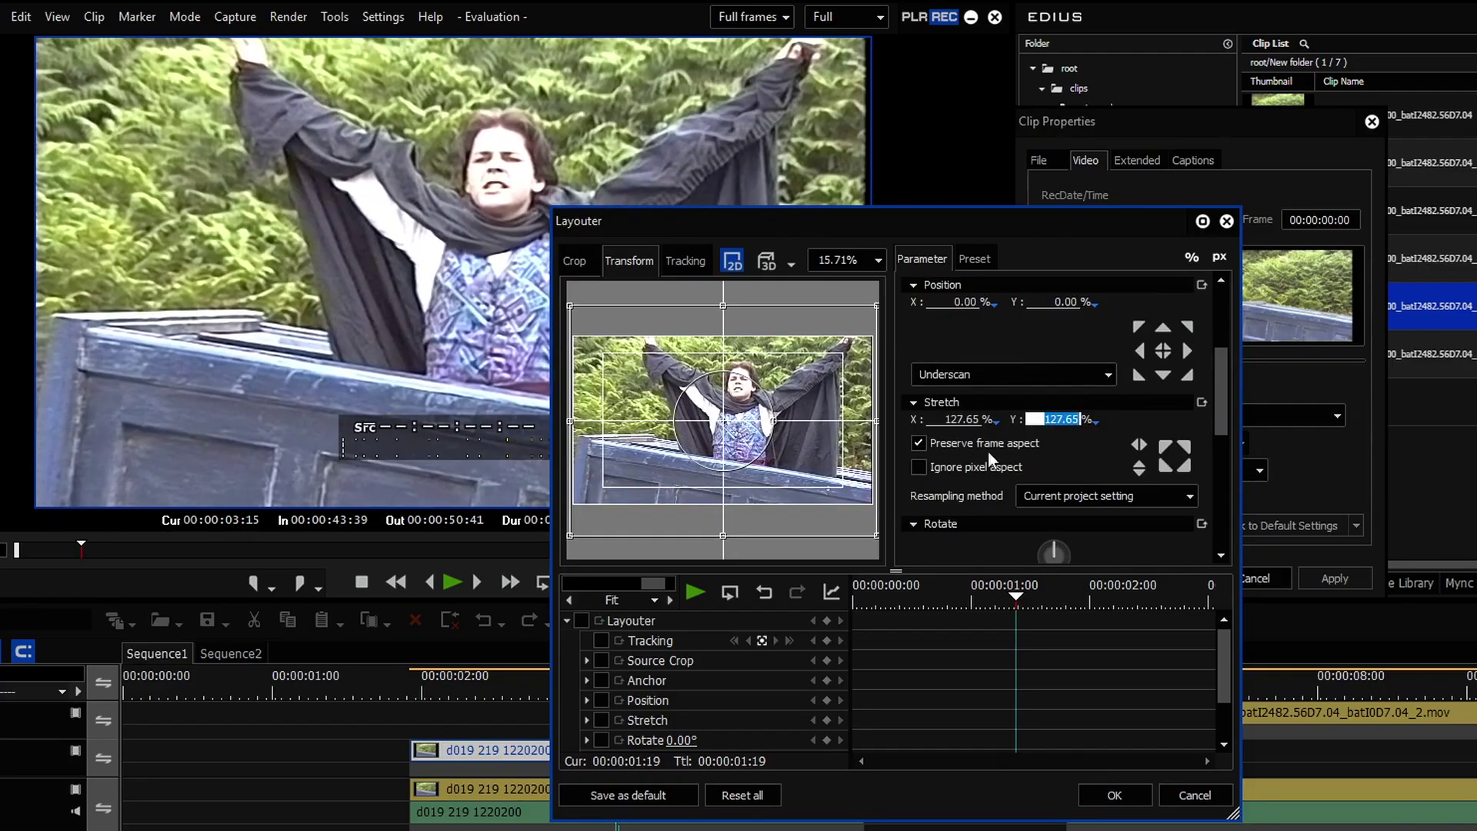
{"action": "left_click_drag", "start_coordinate": [1227, 381], "coordinate": [1222, 366]}
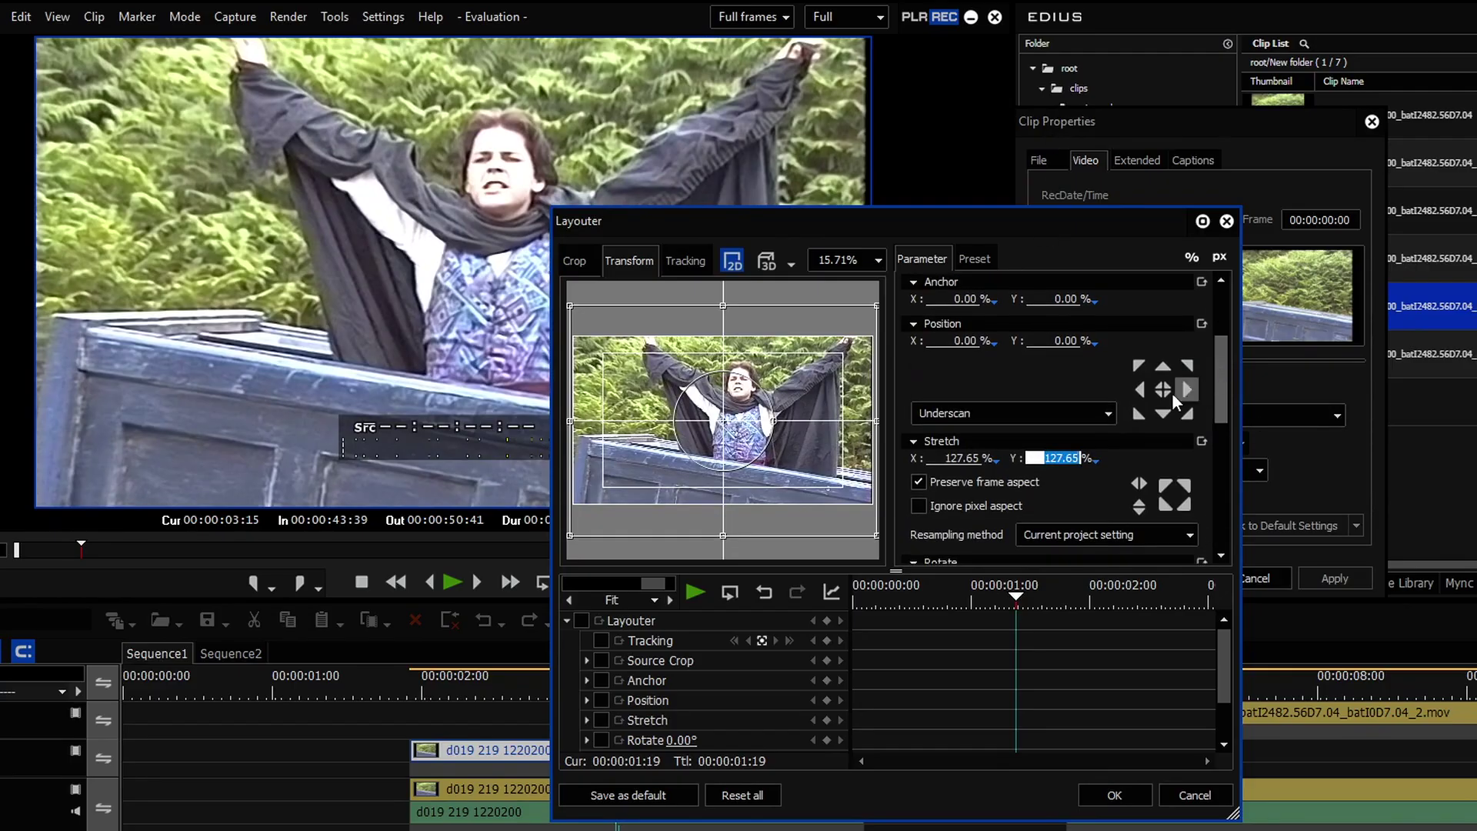
{"action": "left_click_drag", "start_coordinate": [976, 341], "coordinate": [972, 331]}
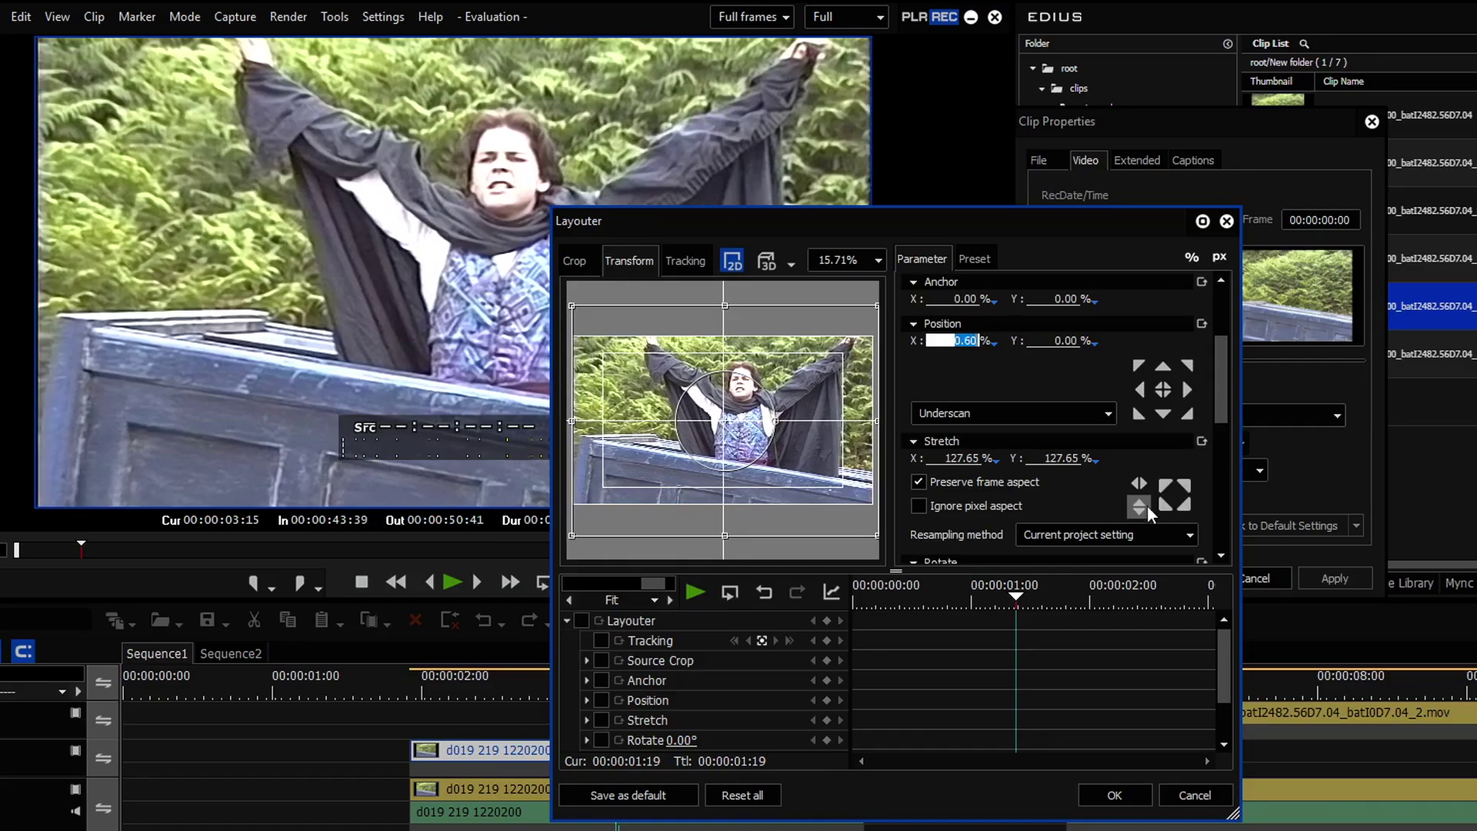
{"action": "left_click_drag", "start_coordinate": [1080, 461], "coordinate": [1068, 446]}
Step: Refit the picture, stretch it to about 126%, and move it down to Position Y 9.10%
{"action": "left_click_drag", "start_coordinate": [753, 221], "coordinate": [1016, 226]}
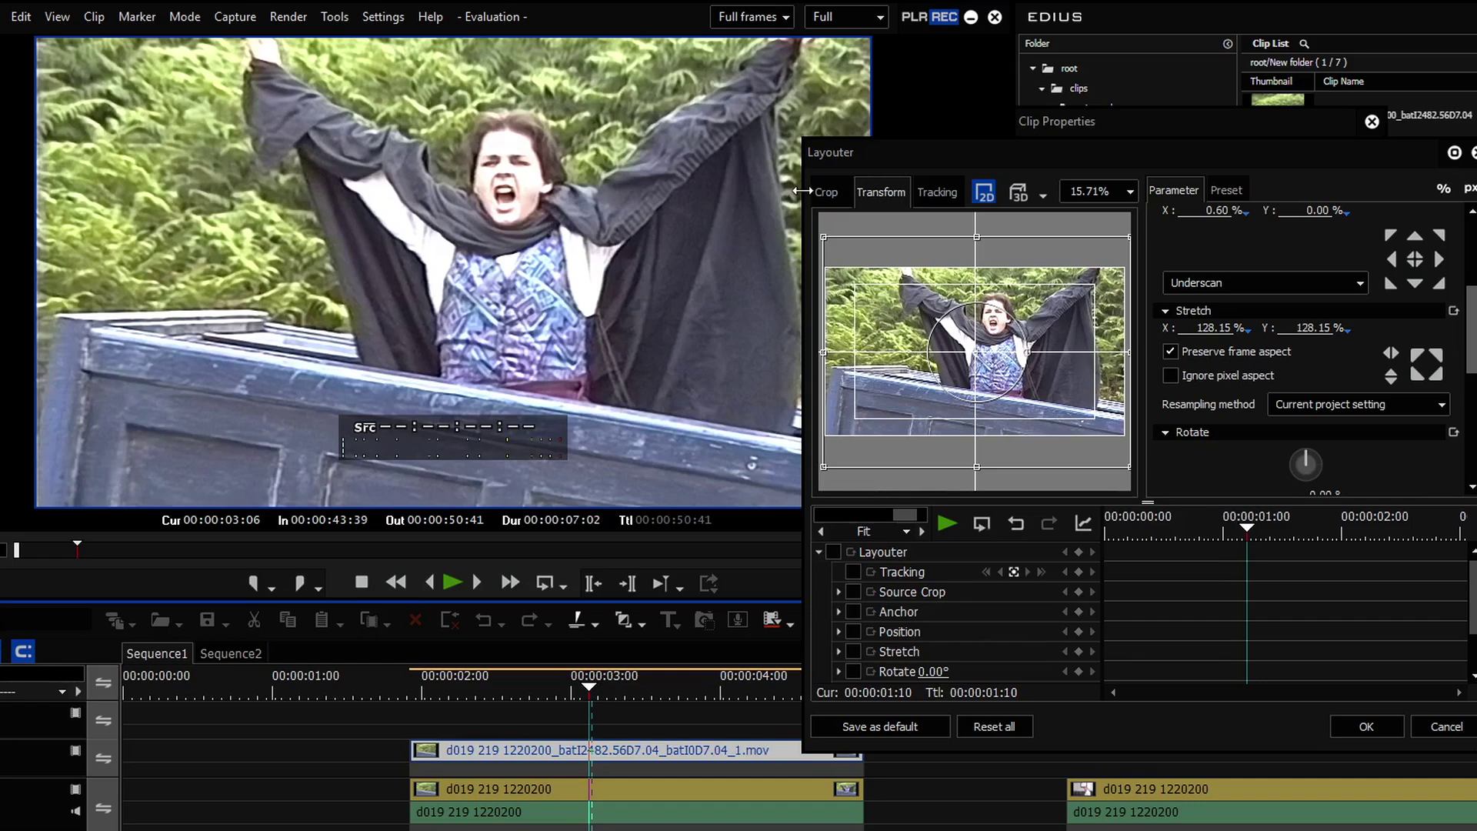
{"action": "left_click_drag", "start_coordinate": [941, 159], "coordinate": [984, 84]}
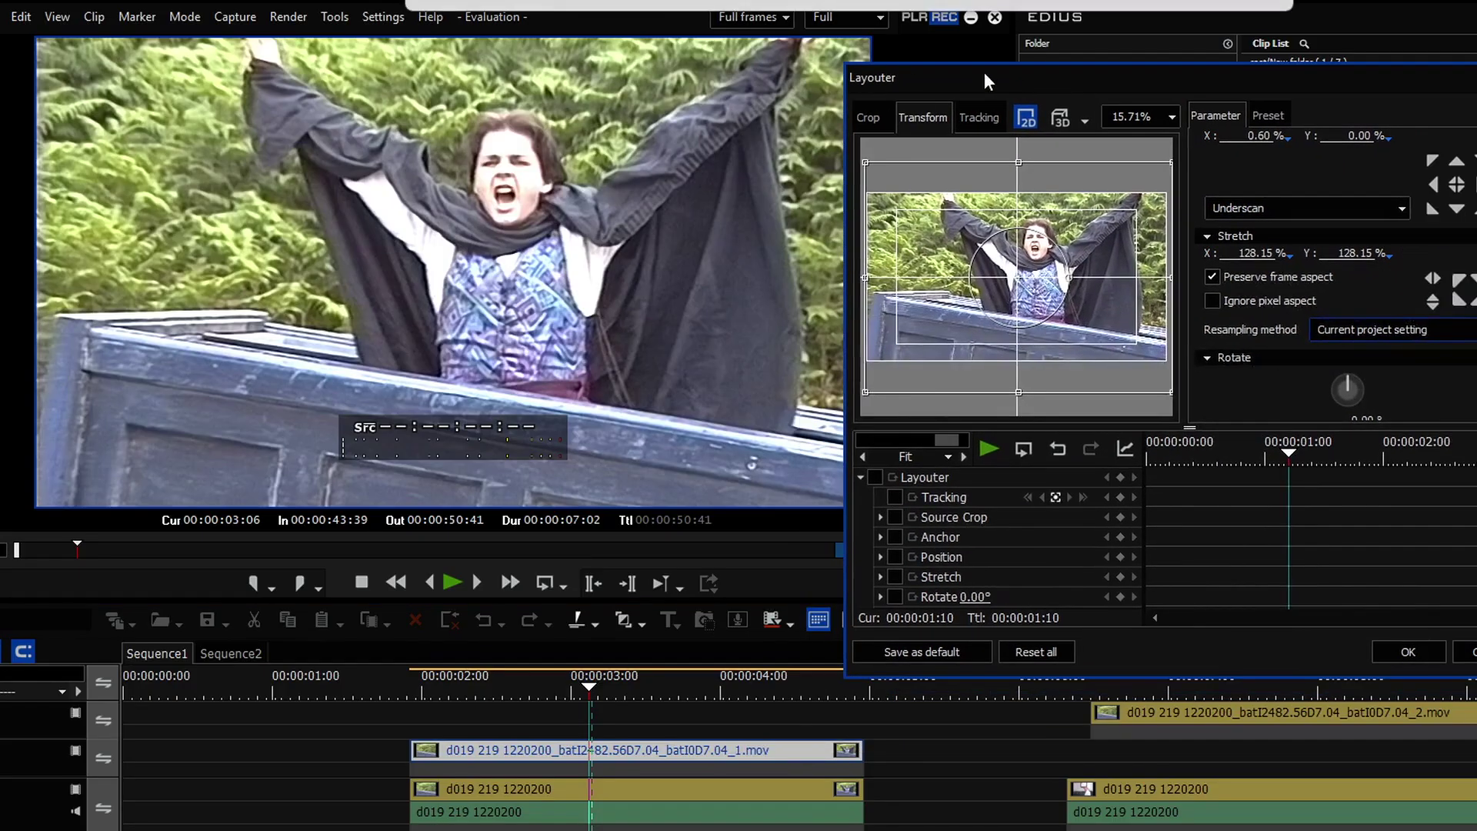
{"action": "left_click", "coordinate": [1459, 288]}
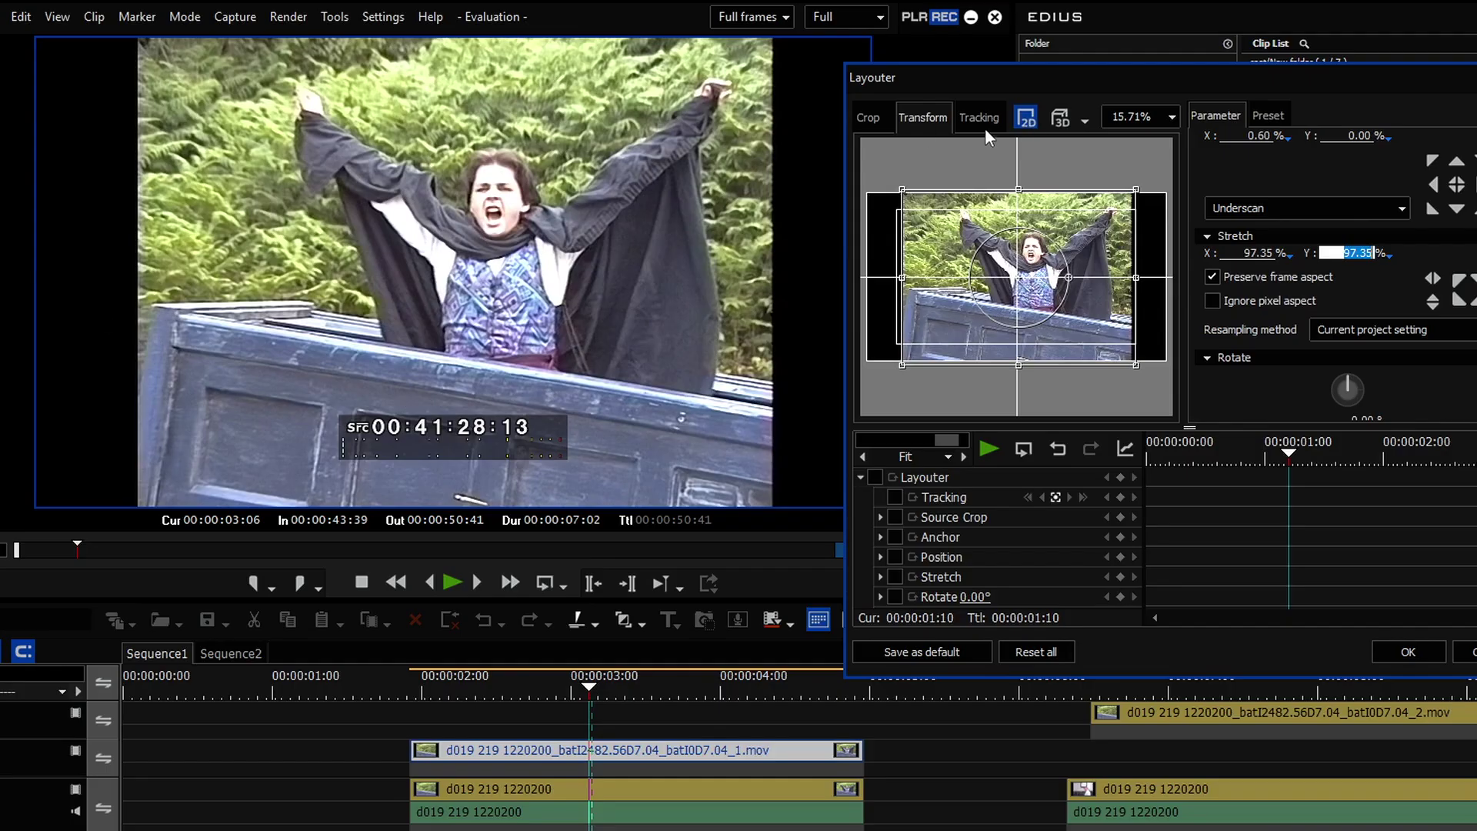
{"action": "left_click_drag", "start_coordinate": [1389, 253], "coordinate": [1431, 252]}
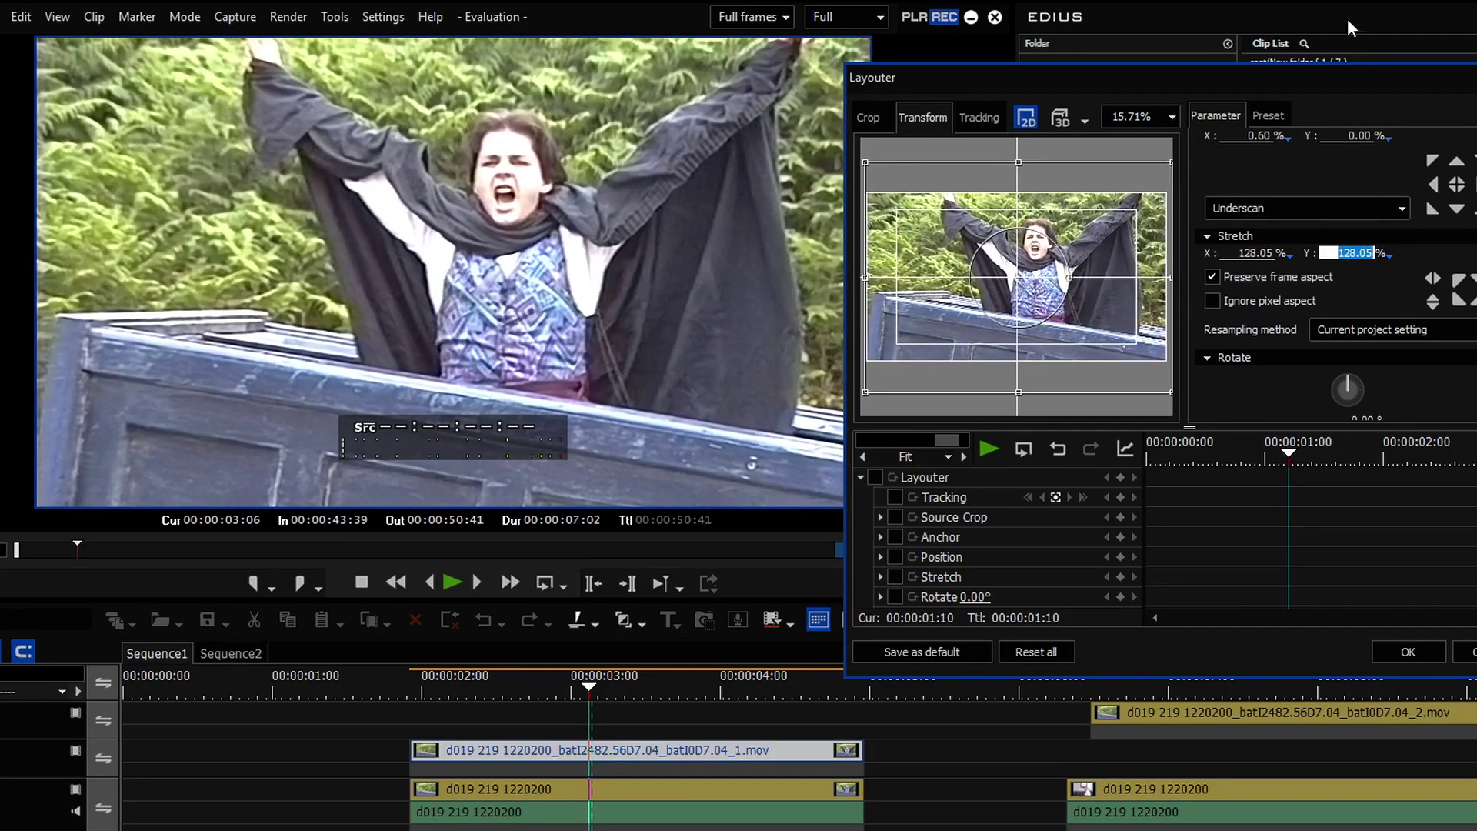
{"action": "scroll", "coordinate": [1381, 302], "scroll_direction": "up", "scroll_amount": 4}
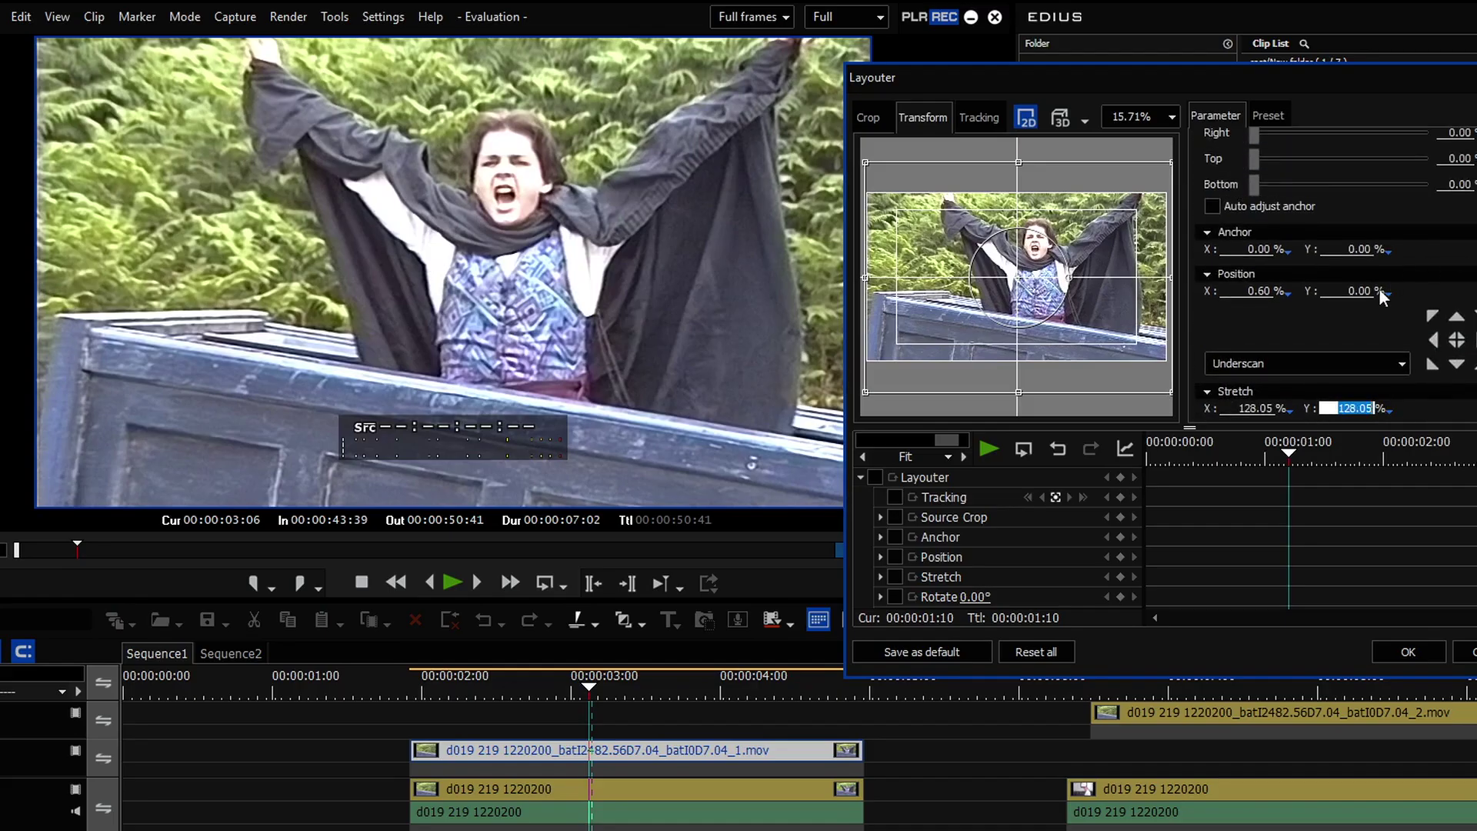
{"action": "left_click_drag", "start_coordinate": [1365, 297], "coordinate": [1338, 206]}
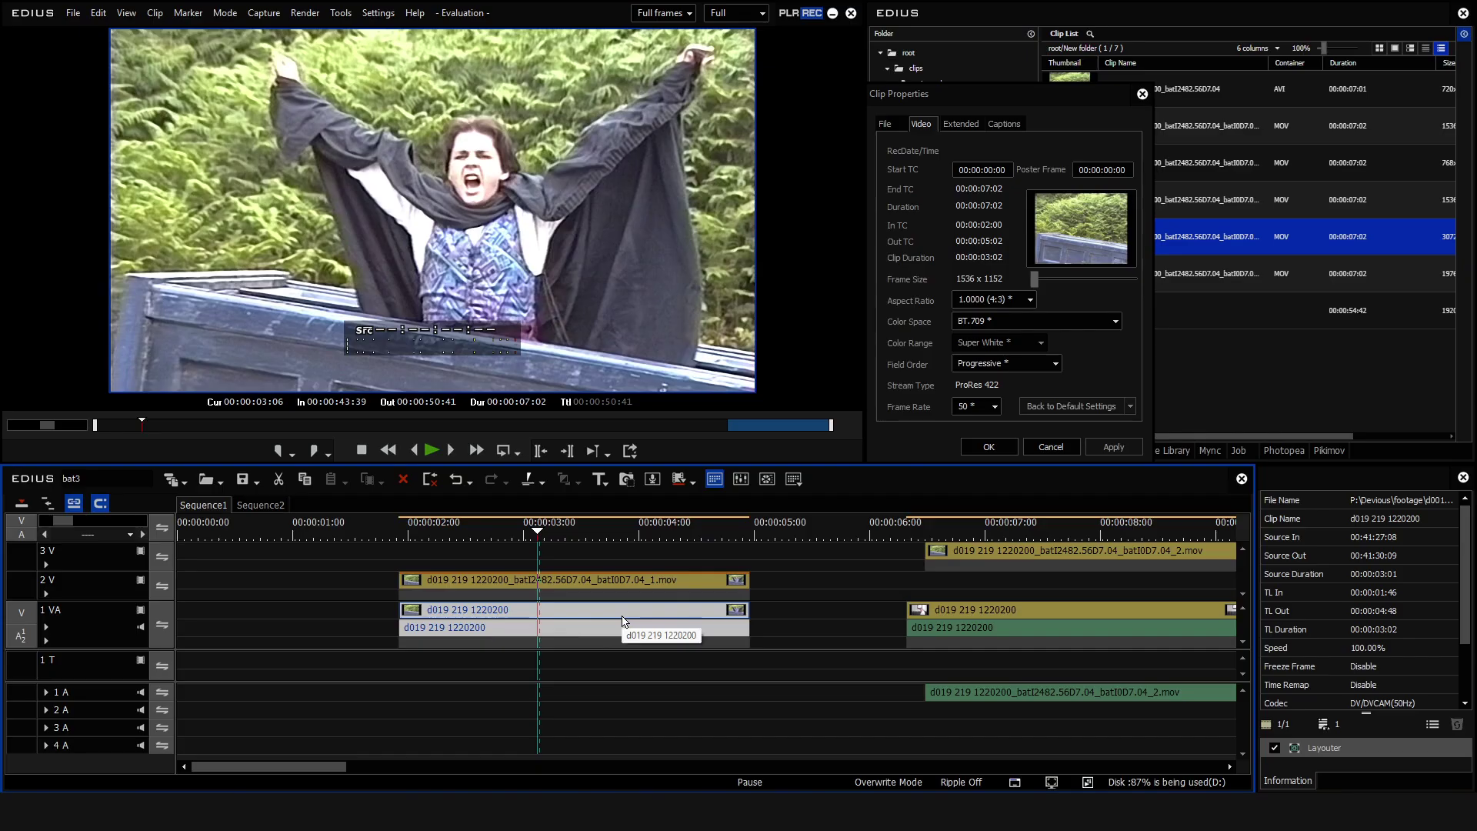
Step: Bring the BAT Server Panel forward, previewing ClipCut.bat0's 1.0-second-margin trim script
{"action": "mouse_move", "coordinate": [805, 811]}
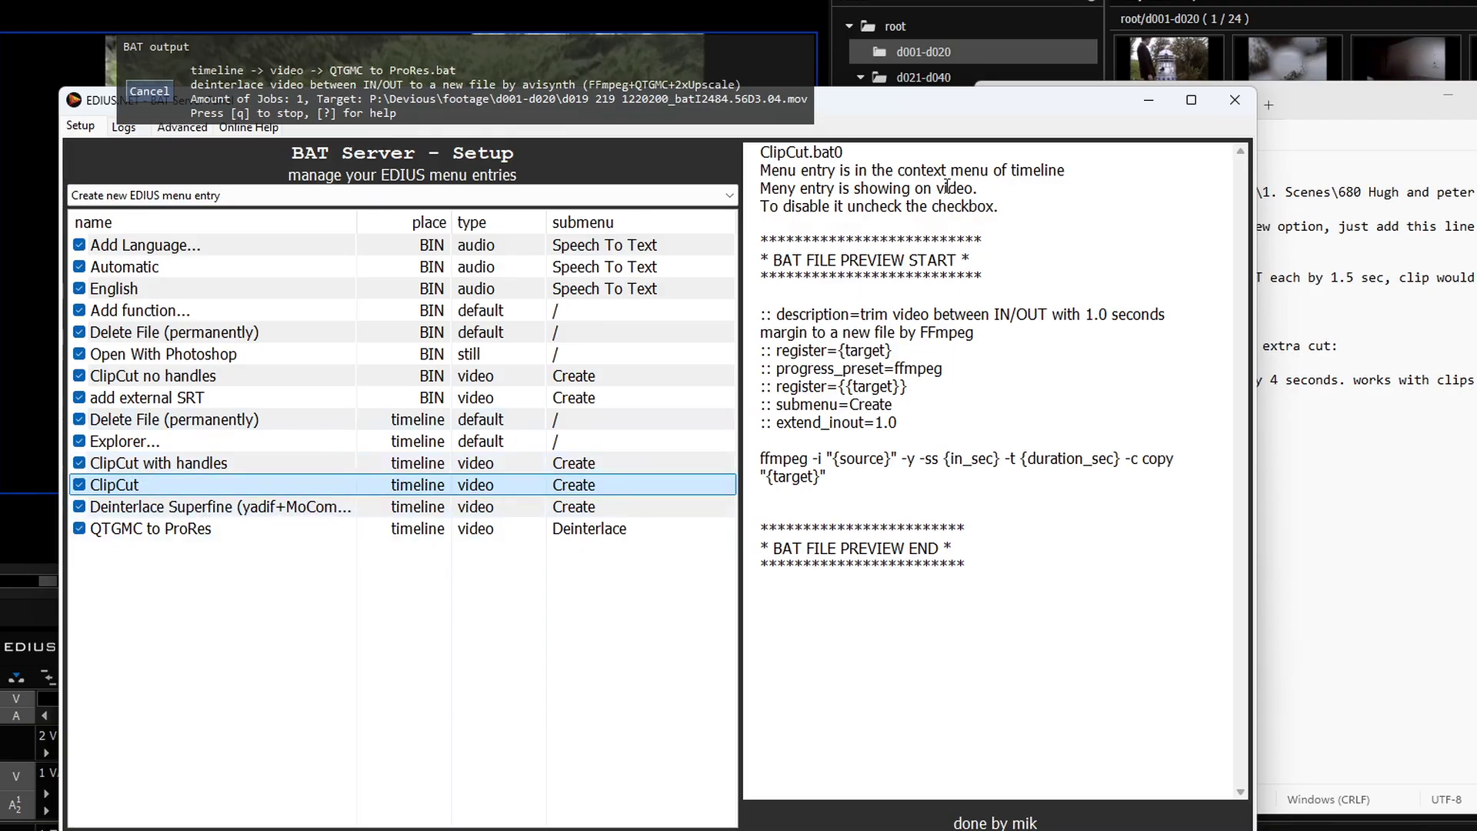
Step: Open ClipCut.bat0 in Notepad and copy the extend_inout=1.5 line from extra commands.txt
{"action": "double_click", "coordinate": [123, 486]}
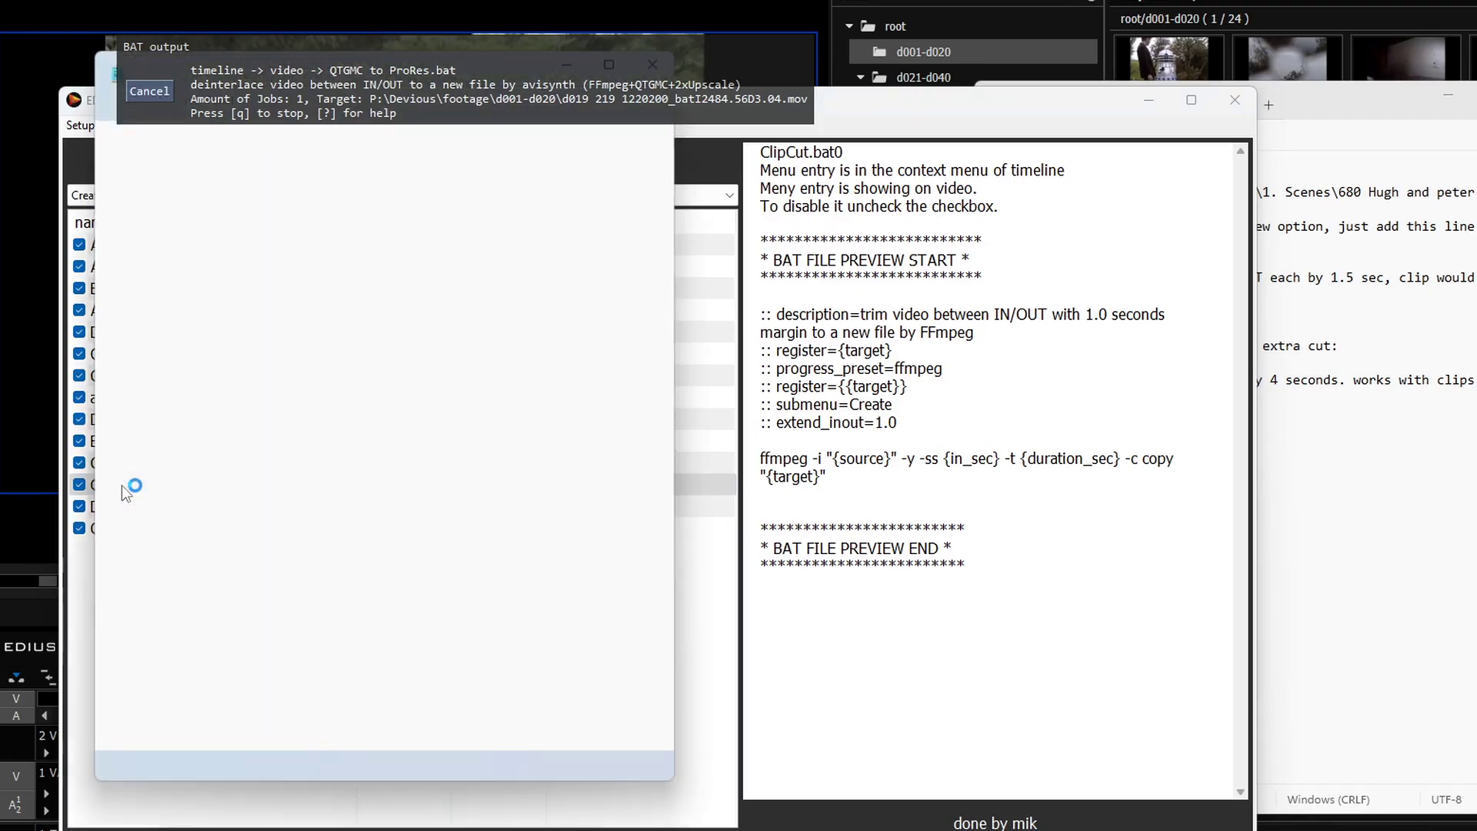
{"action": "left_click", "coordinate": [1419, 508]}
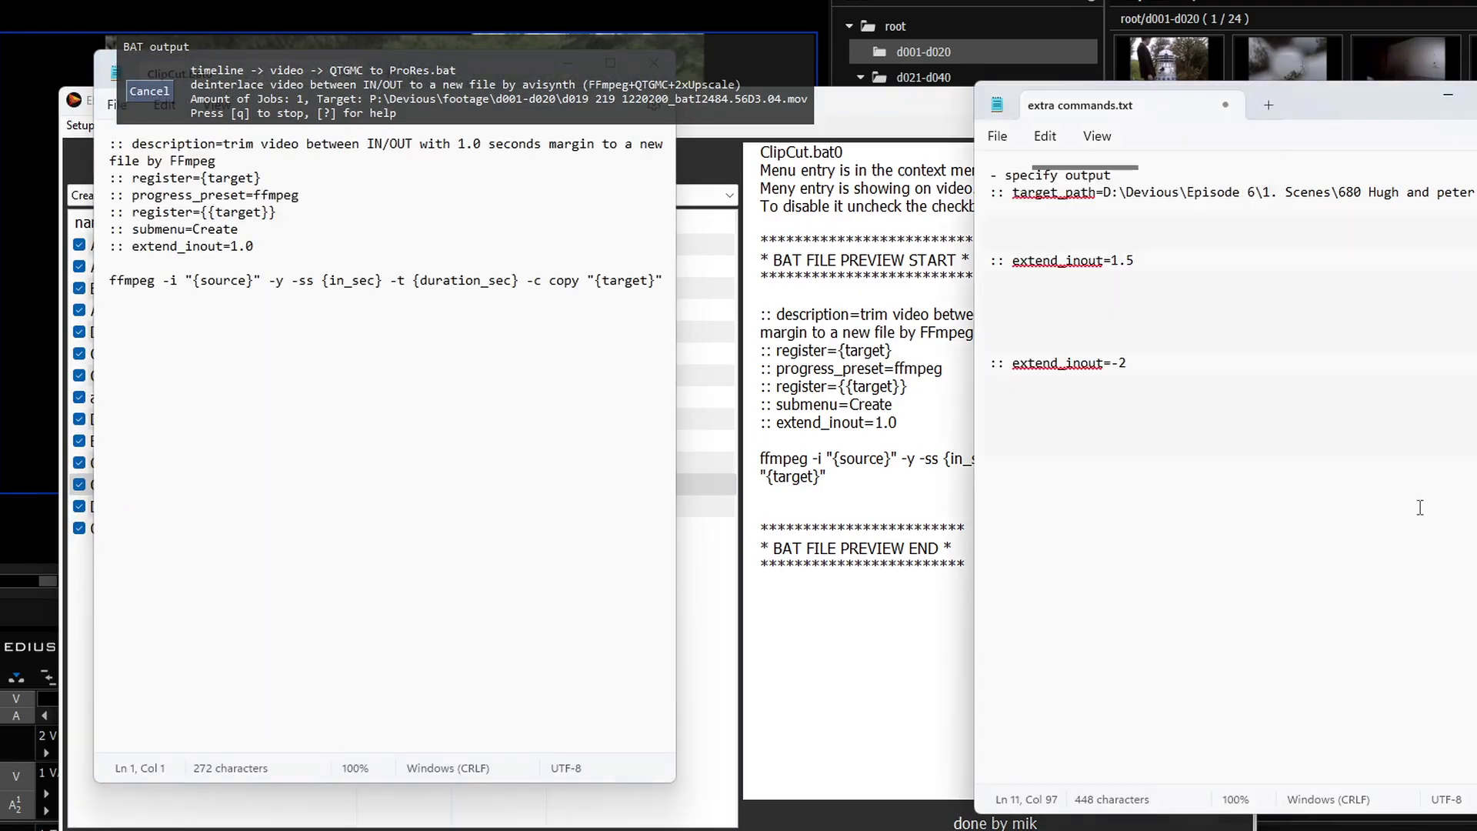
{"action": "left_click_drag", "start_coordinate": [1148, 259], "coordinate": [988, 261]}
{"action": "key", "text": "ctrl+c"}
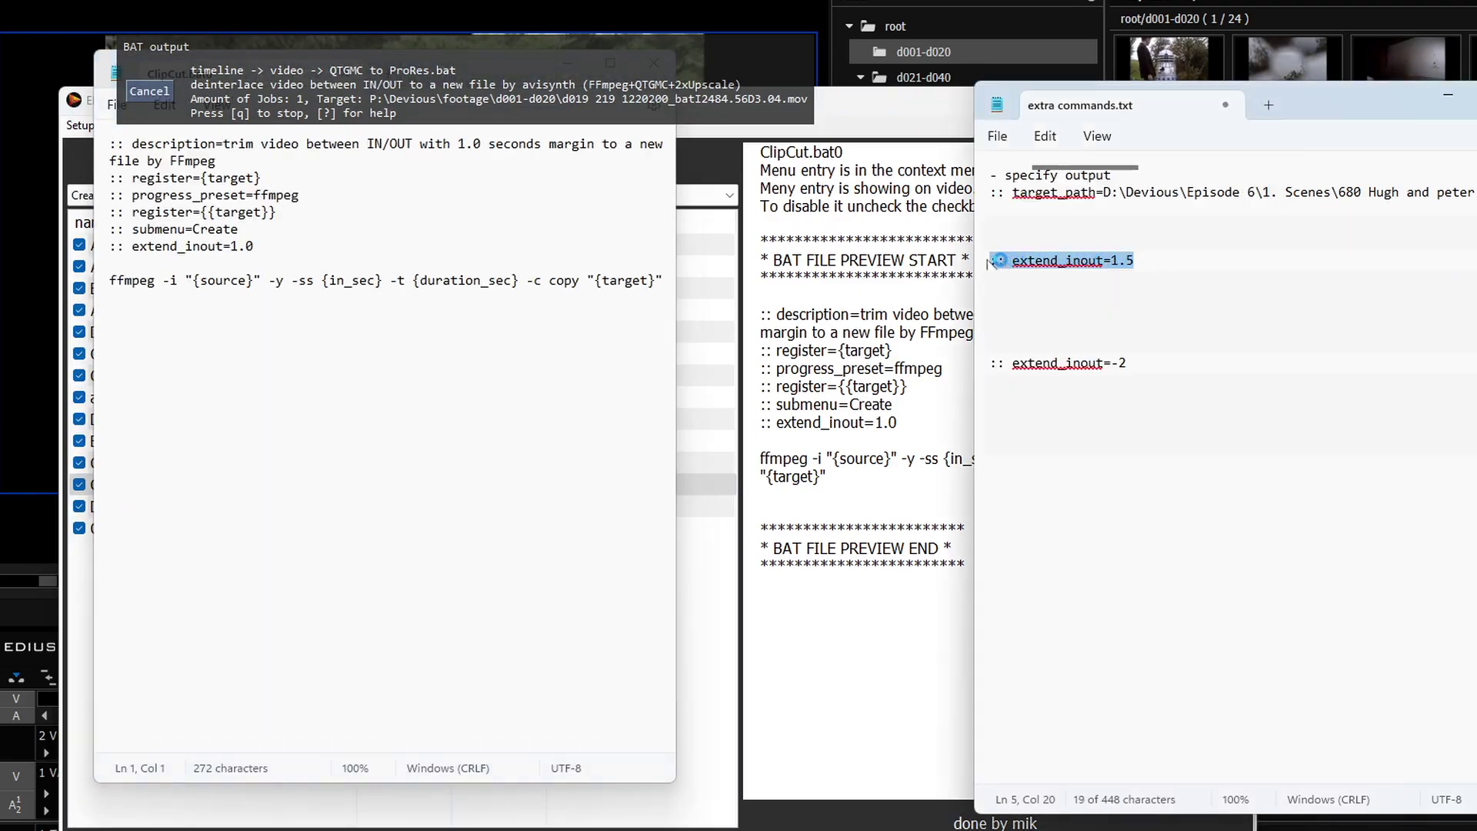
{"action": "right_click", "coordinate": [1092, 264]}
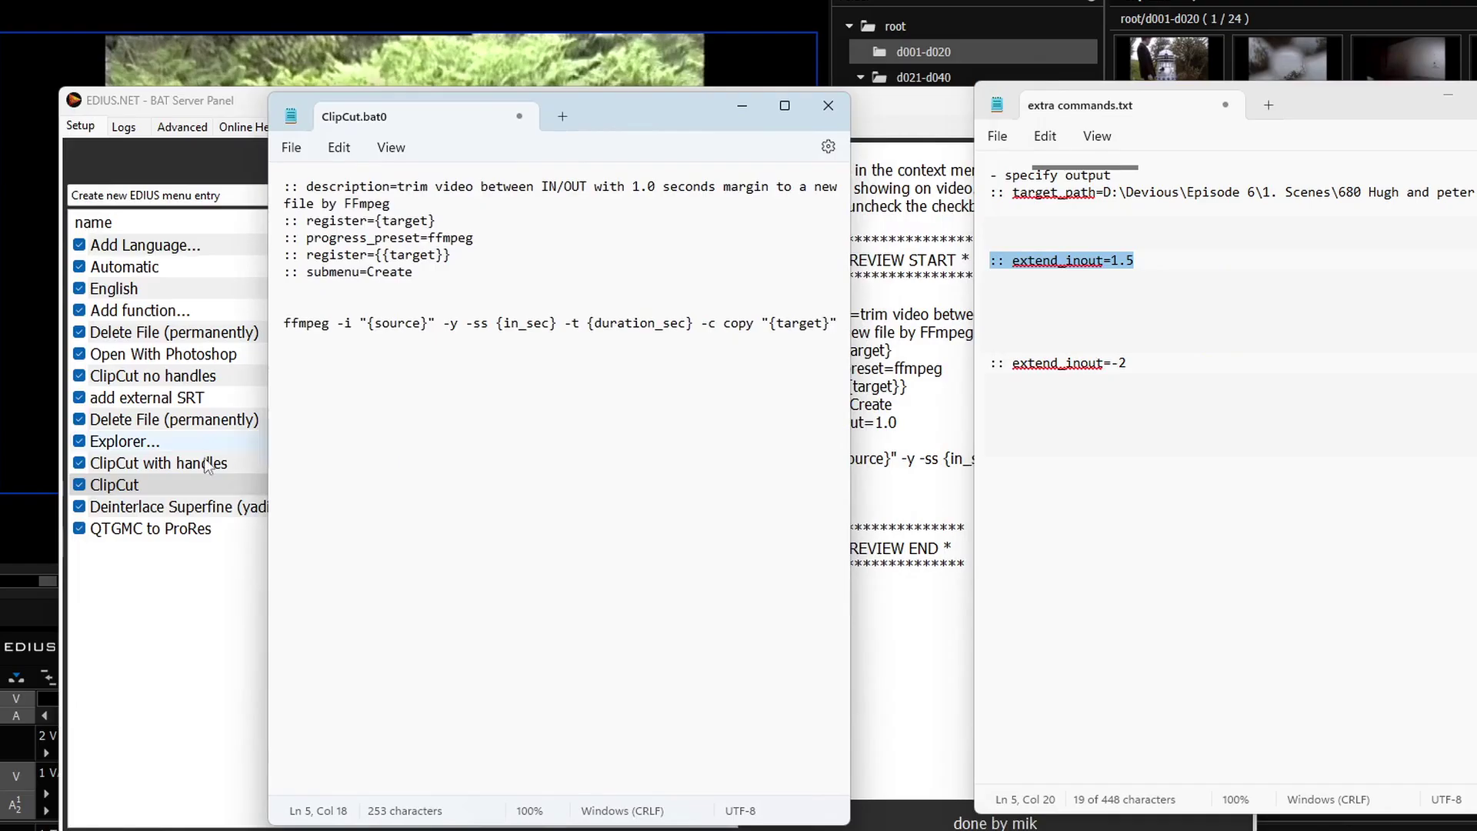
{"action": "left_click_drag", "start_coordinate": [660, 119], "coordinate": [551, 71]}
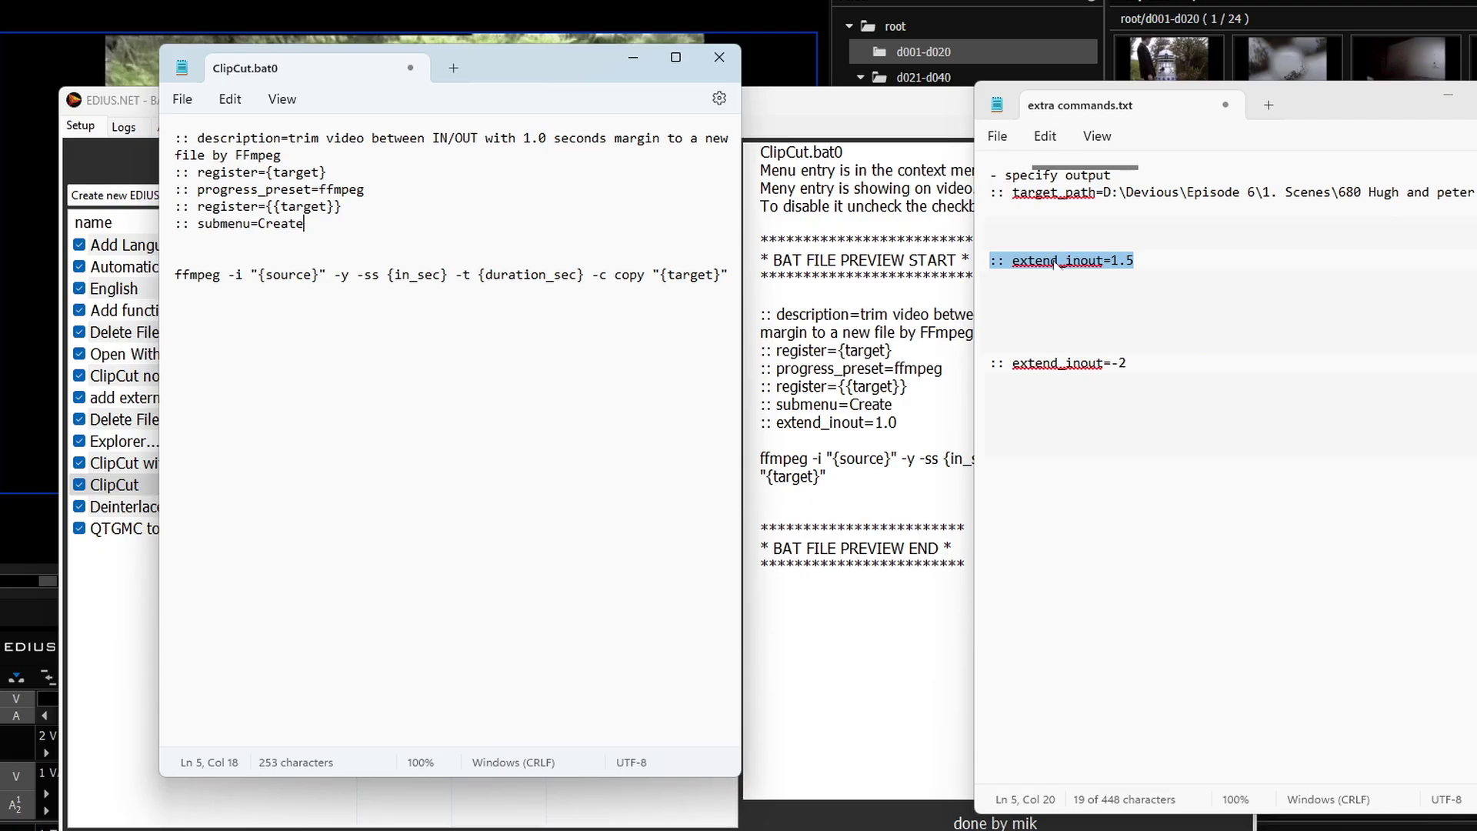
{"action": "left_click_drag", "start_coordinate": [1053, 264], "coordinate": [1109, 264]}
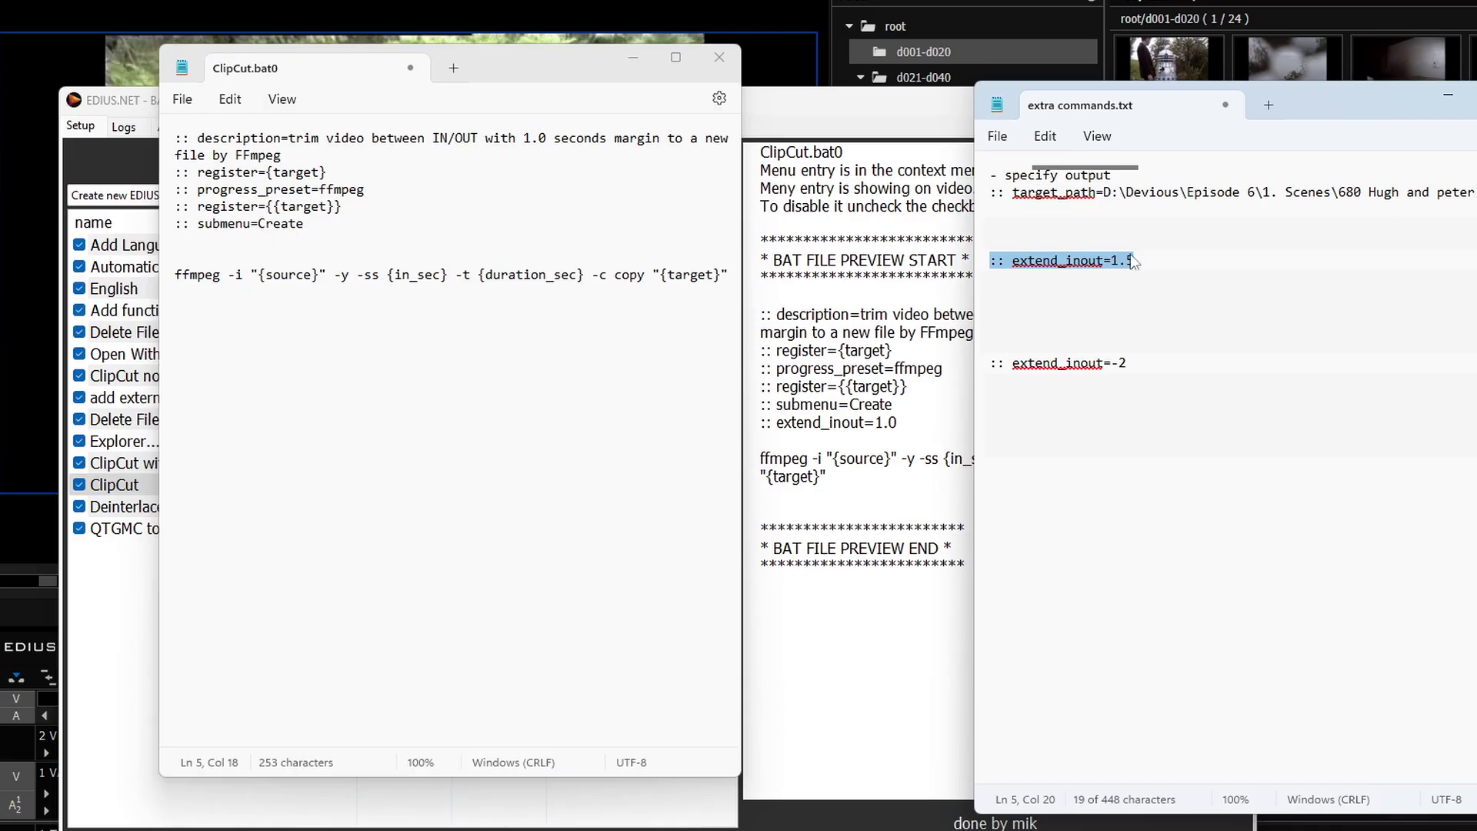
{"action": "key", "text": "ctrl+z"}
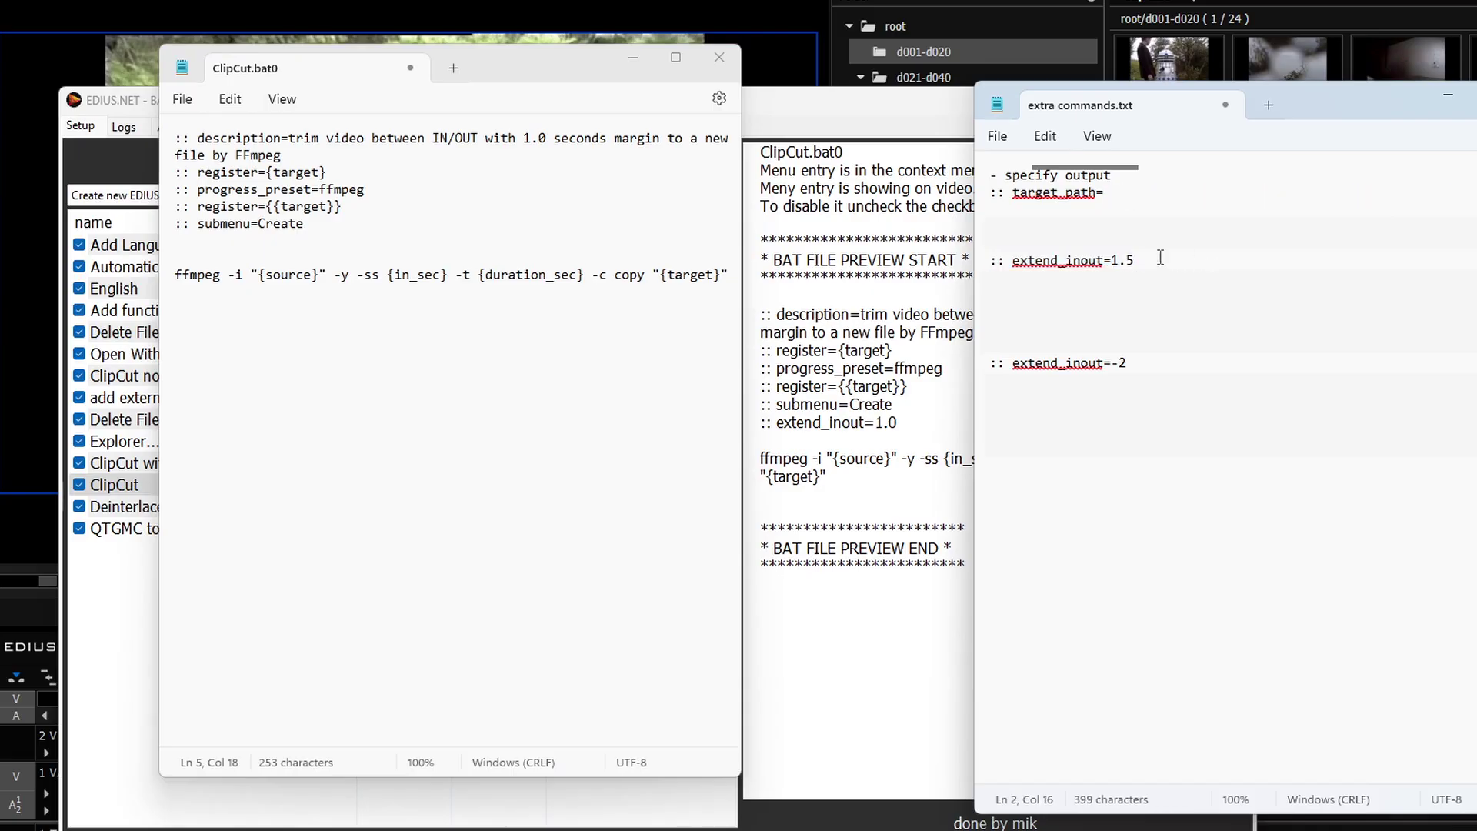
Step: Paste the line onto ClipCut.bat0's empty line and change it to extend_inout=2
{"action": "left_click", "coordinate": [408, 234]}
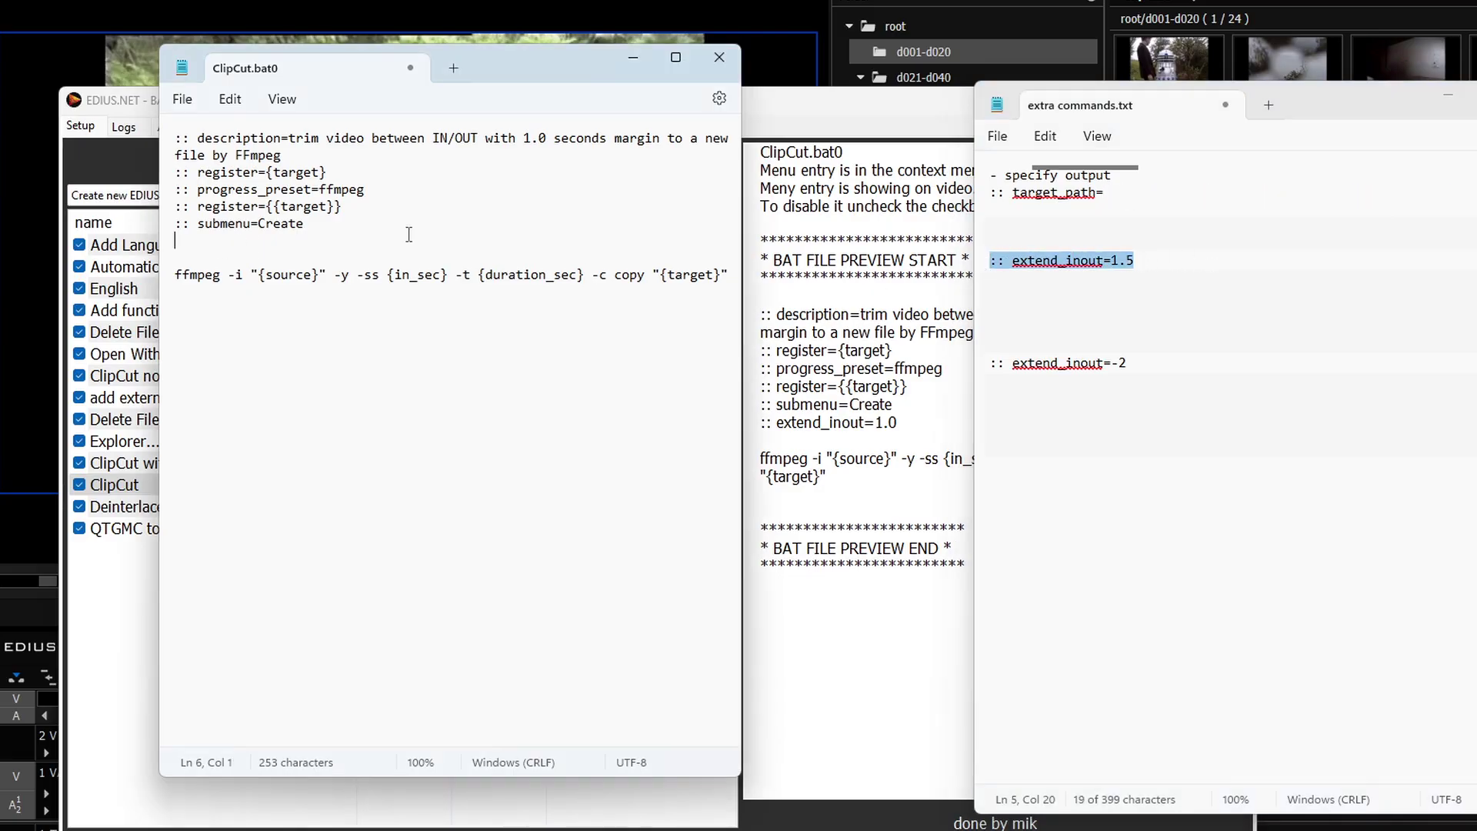
{"action": "key", "text": "ctrl+v"}
{"action": "key", "text": "BackSpace"}
{"action": "key", "text": "BackSpace"}
{"action": "key", "text": "BackSpace"}
{"action": "type", "text": "2"}
{"action": "key", "text": "BackSpace"}
{"action": "type", "text": "2"}
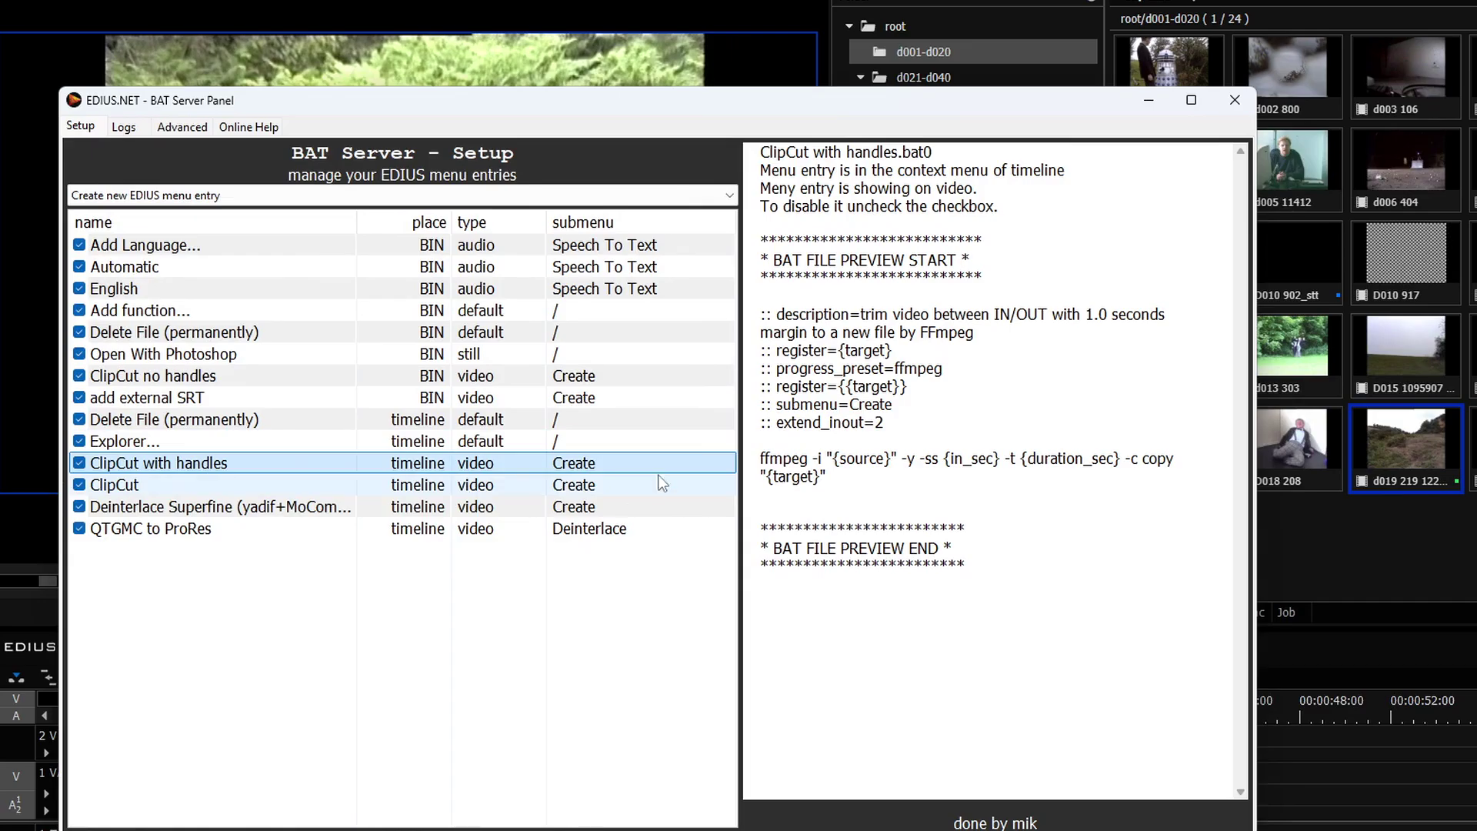
Step: Run Clip Cut with handles on the selected timeline clip
{"action": "left_click", "coordinate": [773, 434]}
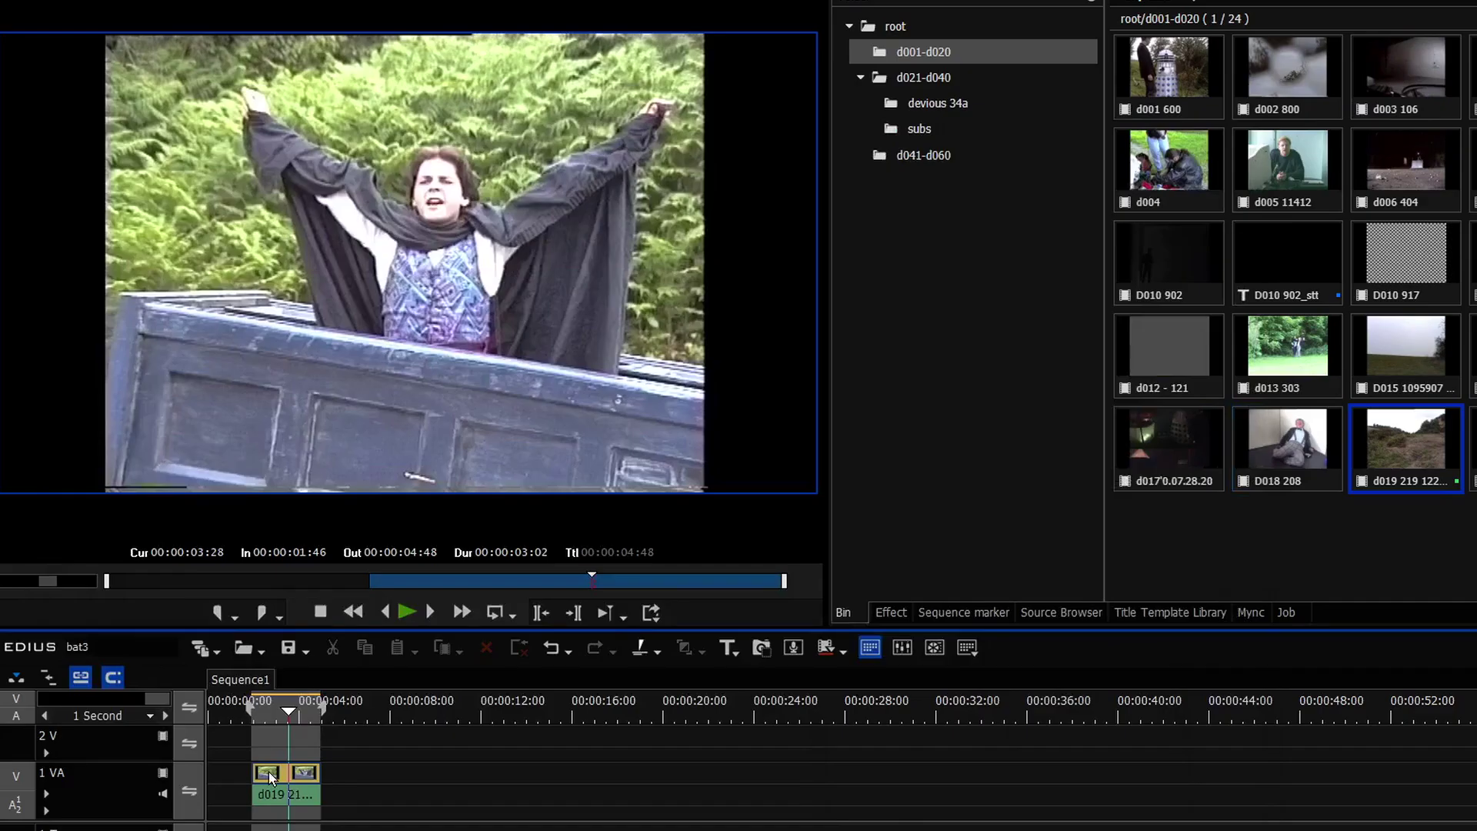
{"action": "left_click", "coordinate": [291, 773]}
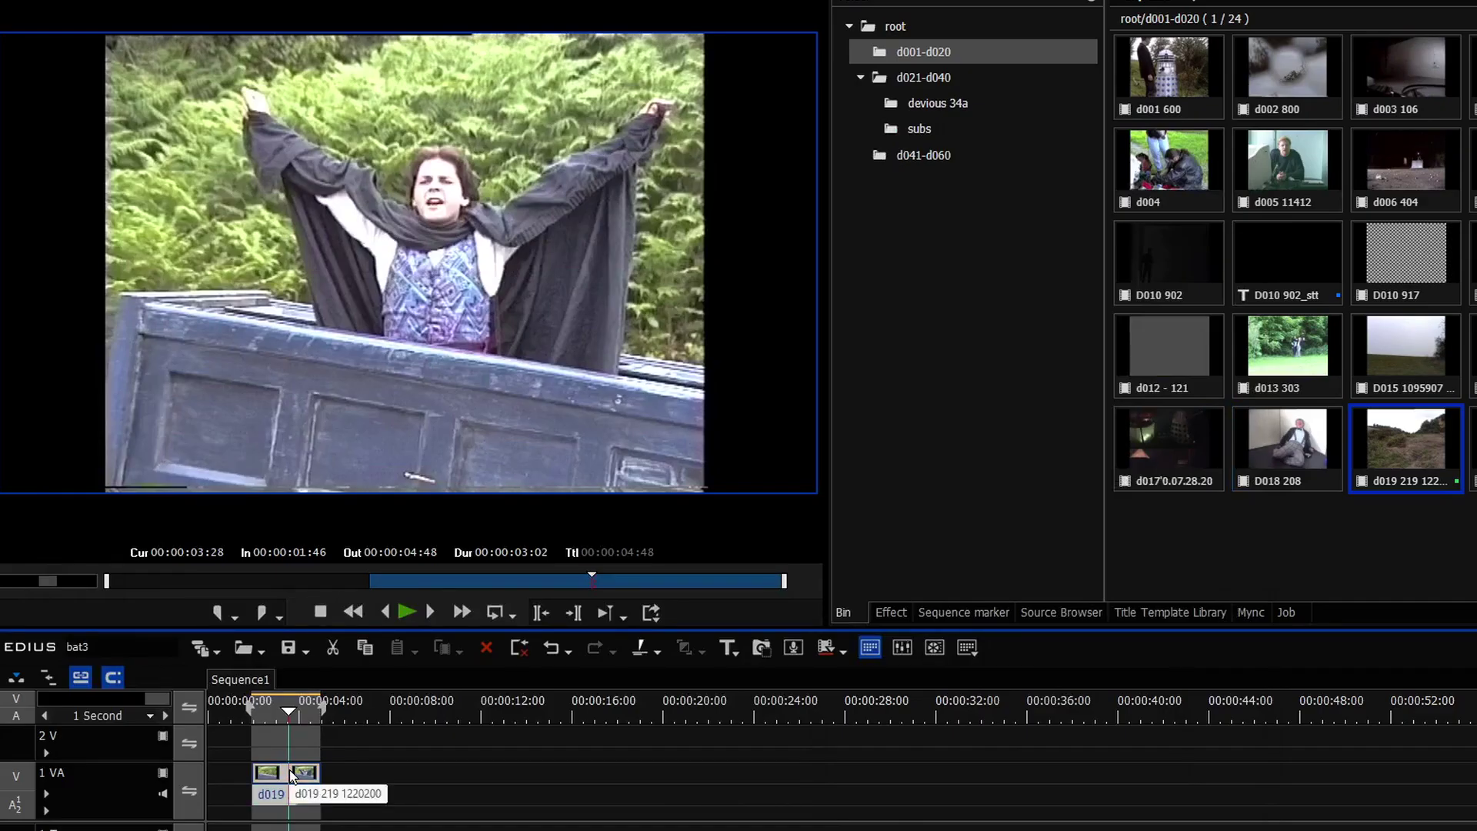
{"action": "right_click", "coordinate": [302, 769]}
{"action": "mouse_move", "coordinate": [386, 729]}
{"action": "left_click", "coordinate": [730, 751]}
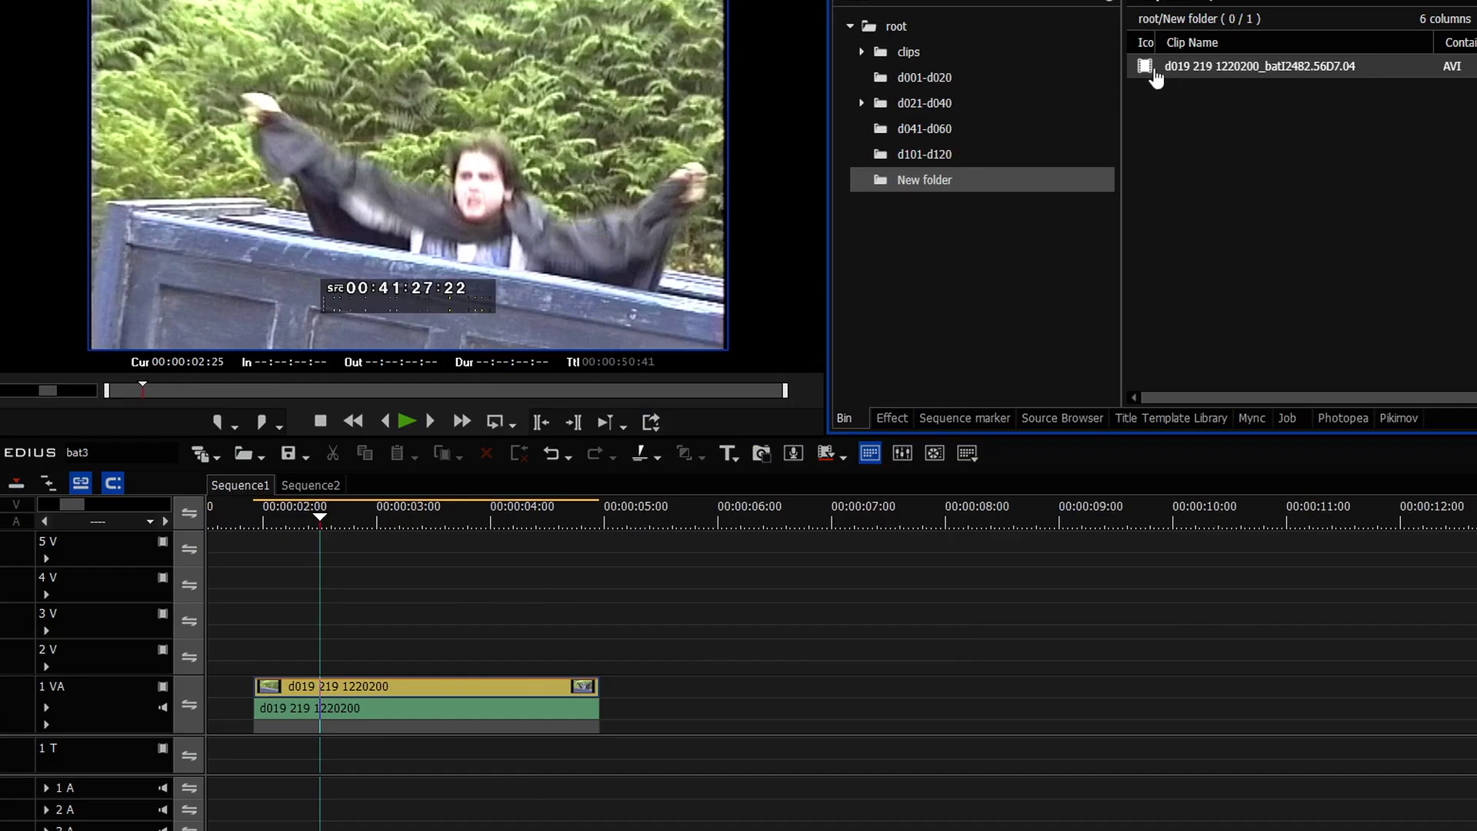
Step: Drag the trimmed clip onto track 2V at the timeline start, then undo the last move
{"action": "left_click_drag", "start_coordinate": [1147, 66], "coordinate": [374, 660]}
{"action": "scroll", "coordinate": [684, 681], "scroll_direction": "left", "scroll_amount": 3}
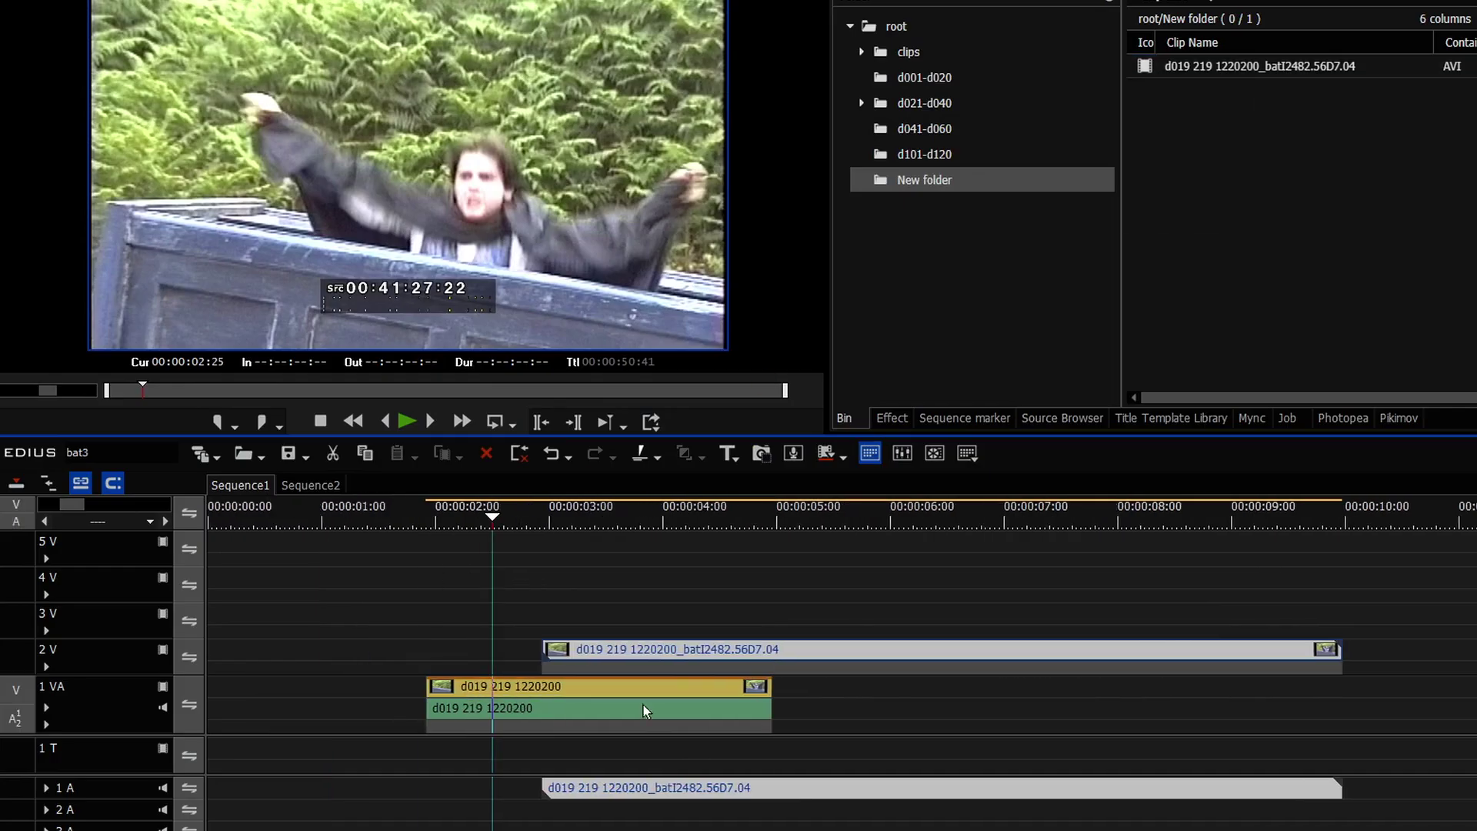
{"action": "left_click_drag", "start_coordinate": [726, 660], "coordinate": [423, 661]}
{"action": "left_click_drag", "start_coordinate": [494, 518], "coordinate": [591, 510]}
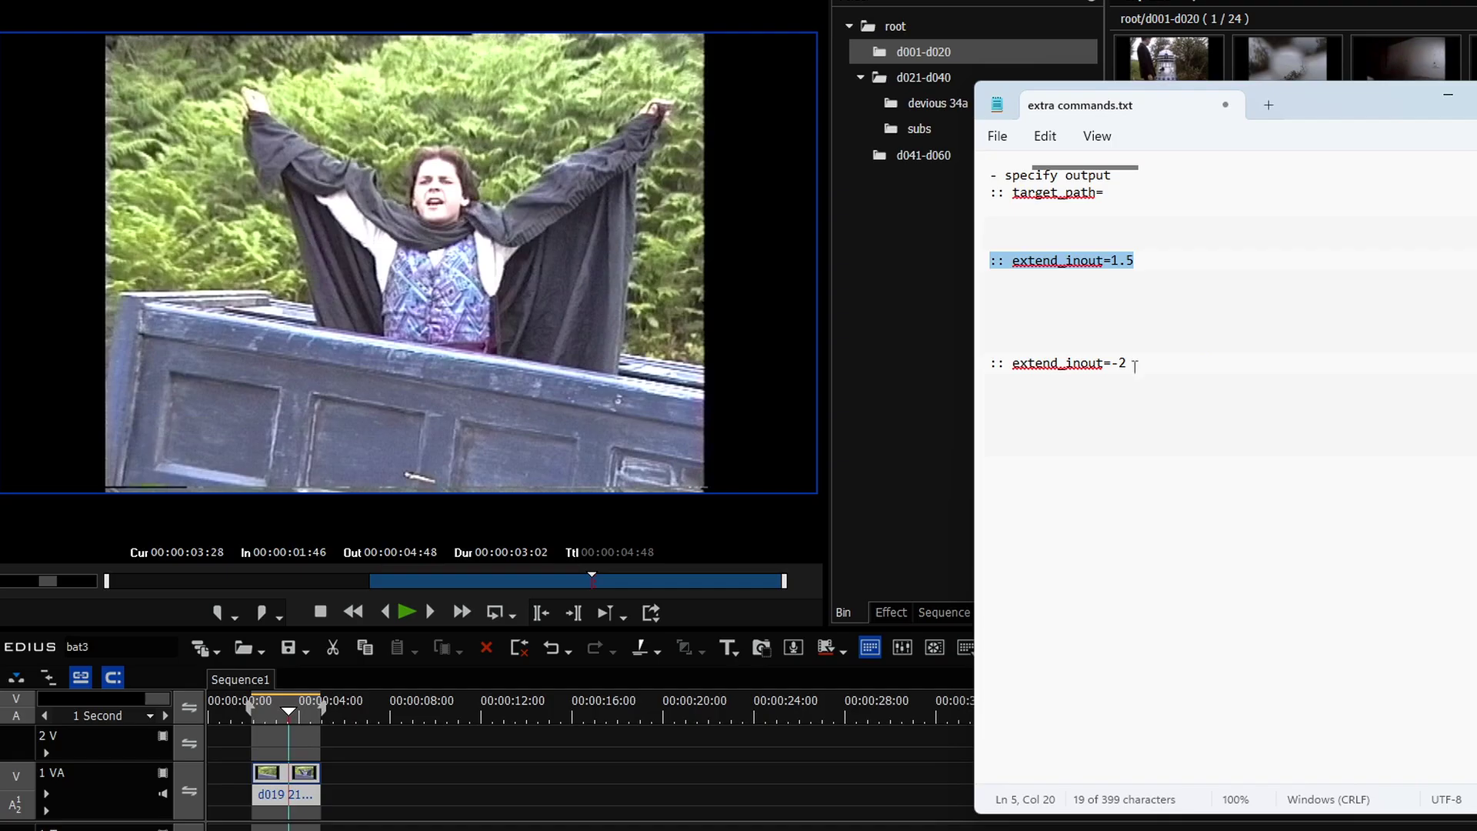
{"action": "key", "text": "ctrl+z"}
{"action": "key", "text": "ctrl+z"}
{"action": "key", "text": "ctrl+z"}
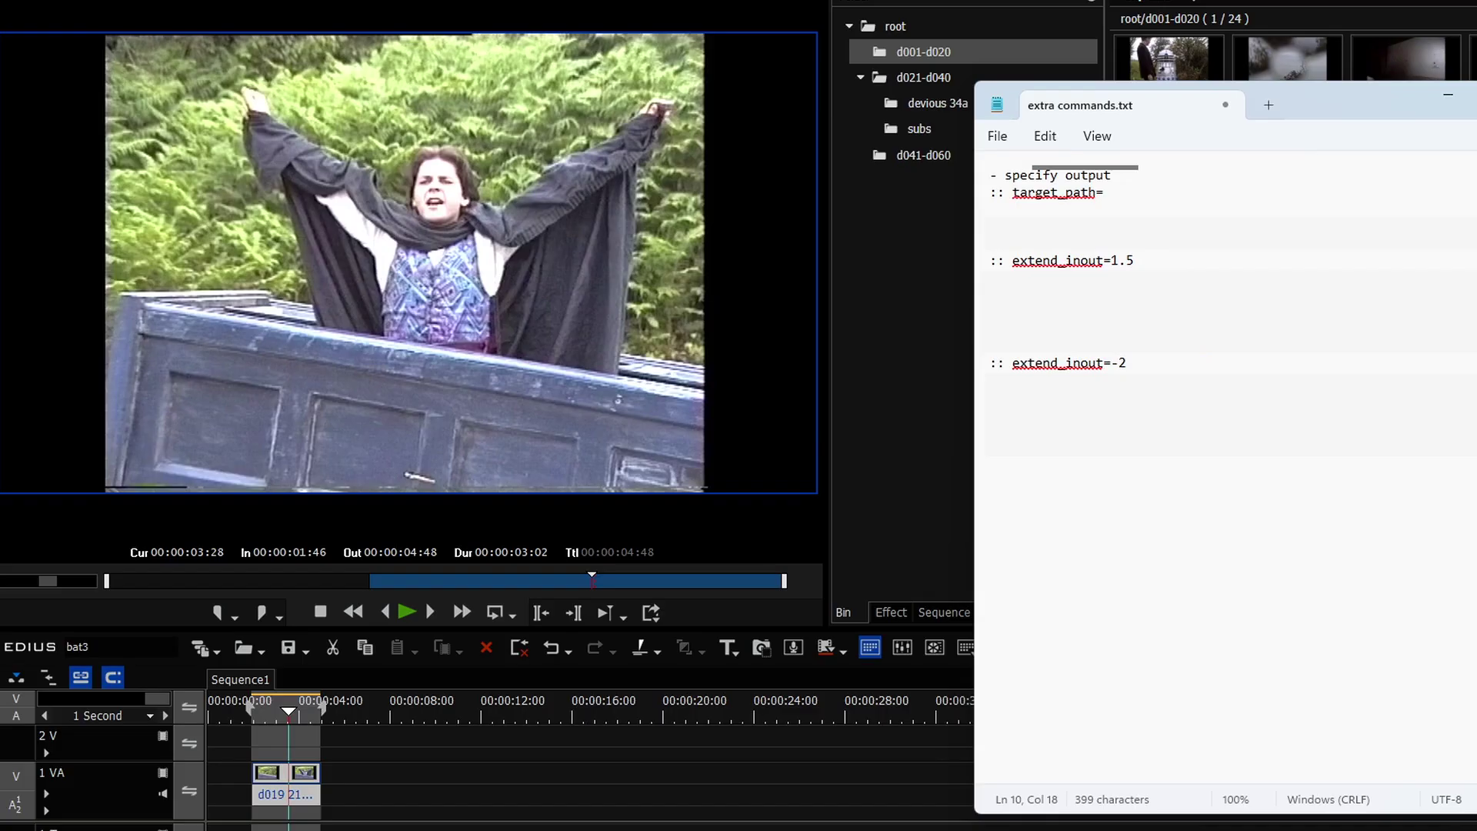
{"action": "triple_click", "coordinate": [1128, 260]}
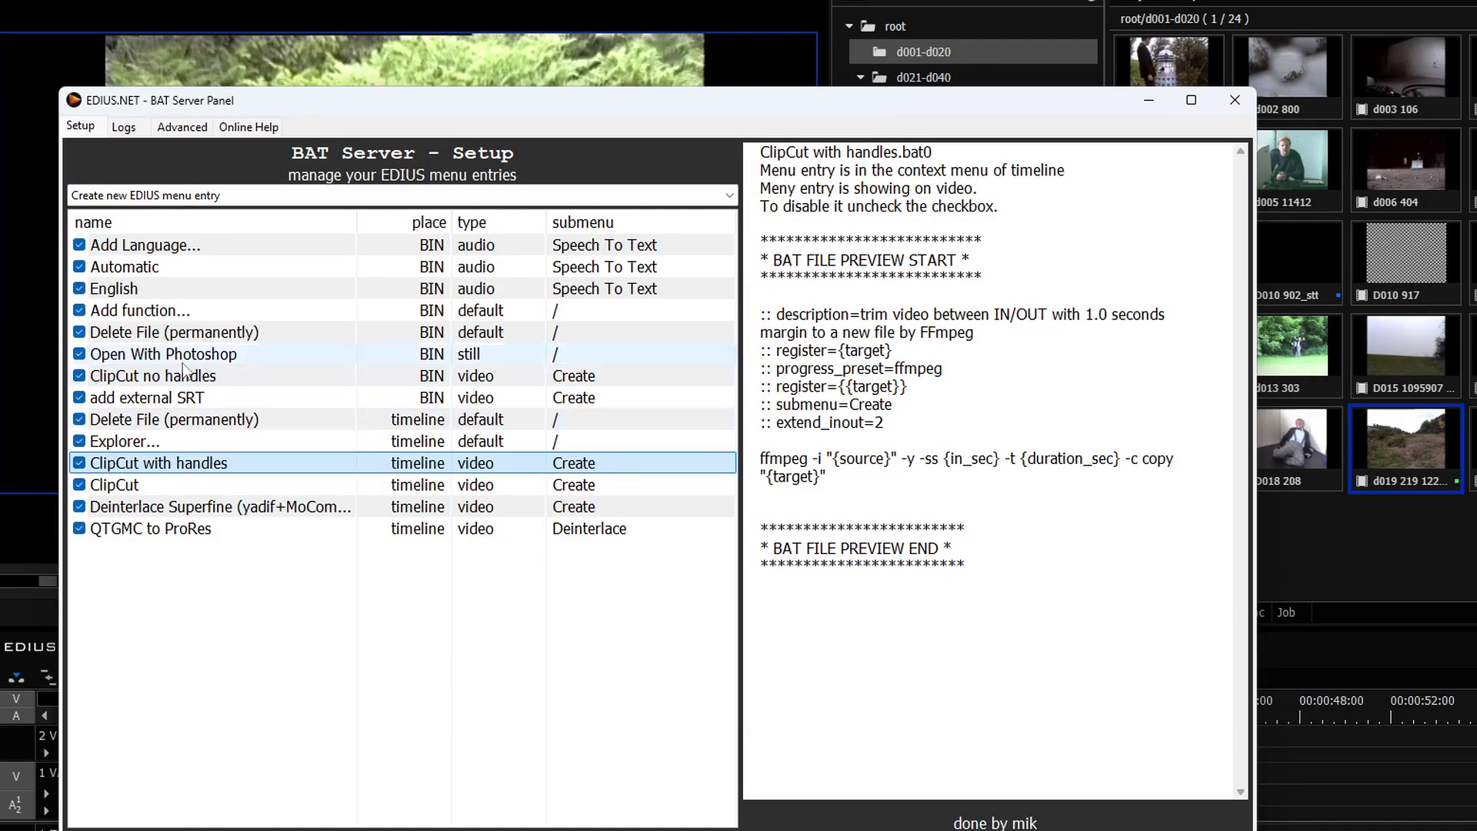
Step: Preview ClipCut no handles, then ClipCut with handles with its extend_inout=2 line, in the BAT Server Panel
{"action": "left_click", "coordinate": [177, 354]}
{"action": "left_click", "coordinate": [179, 376]}
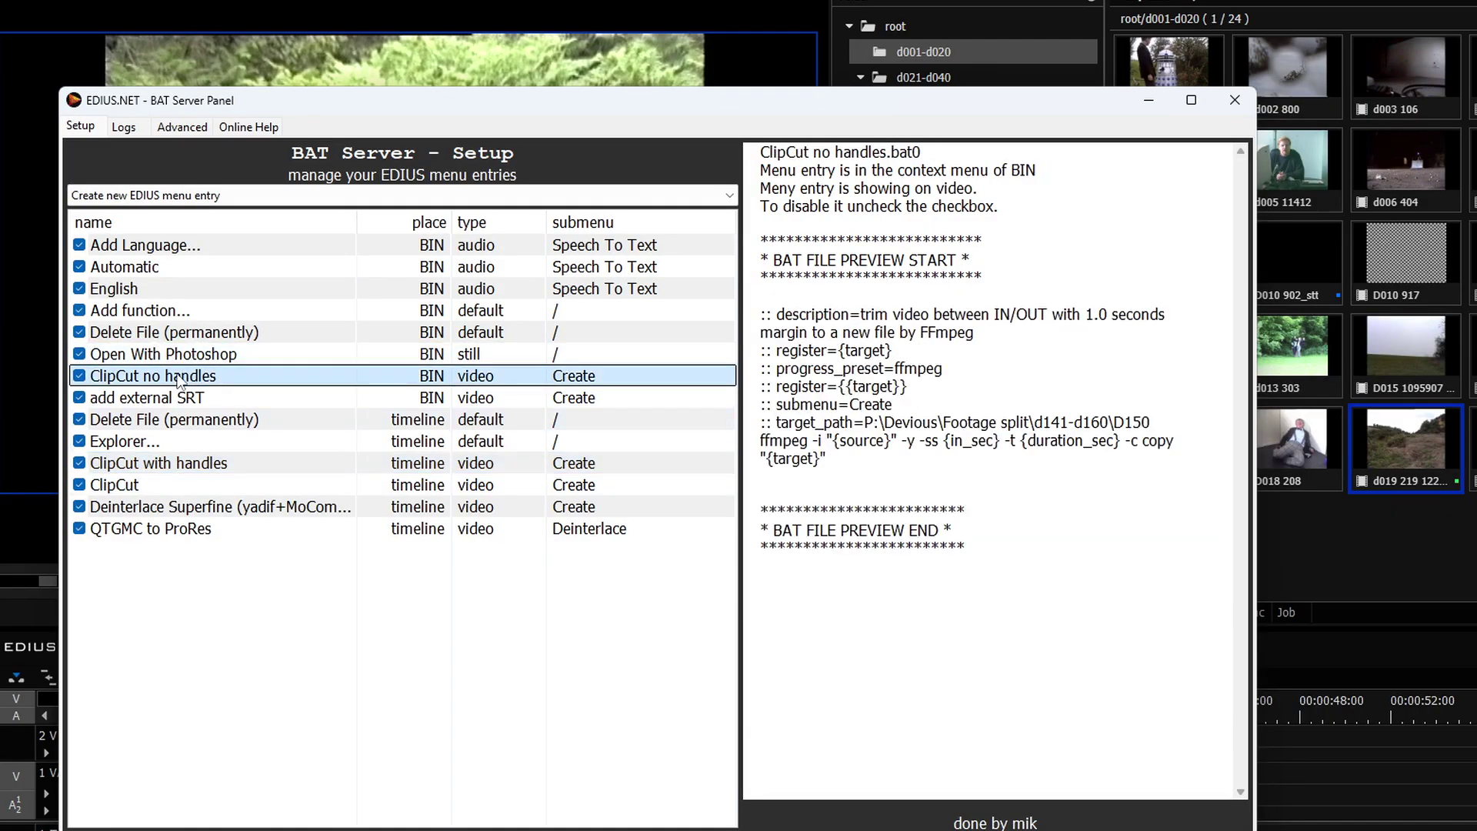
{"action": "left_click", "coordinate": [191, 464]}
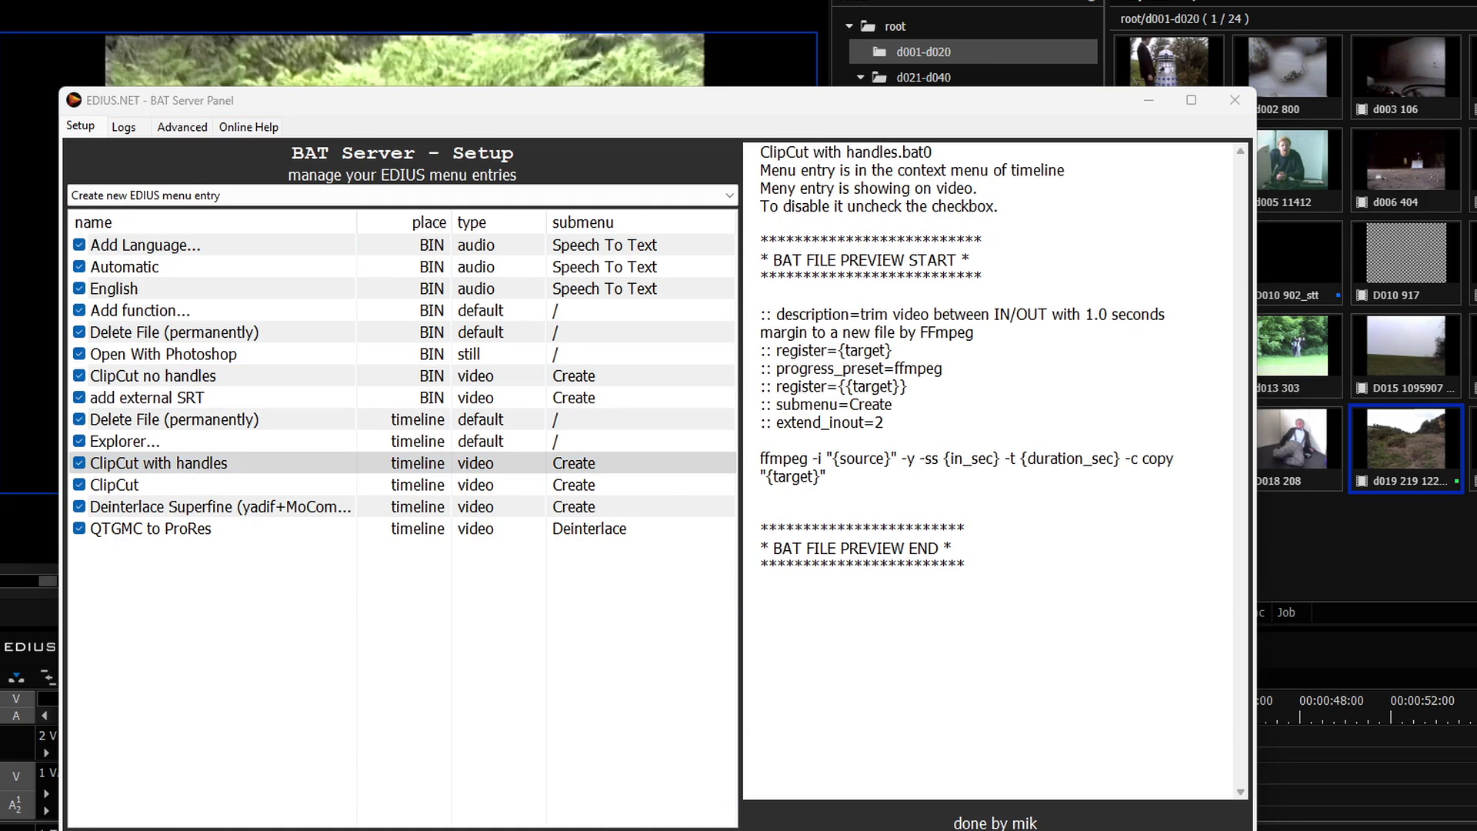
Step: Copy the :: target_path= line from the extra commands.txt notes
{"action": "left_click", "coordinate": [1085, 829]}
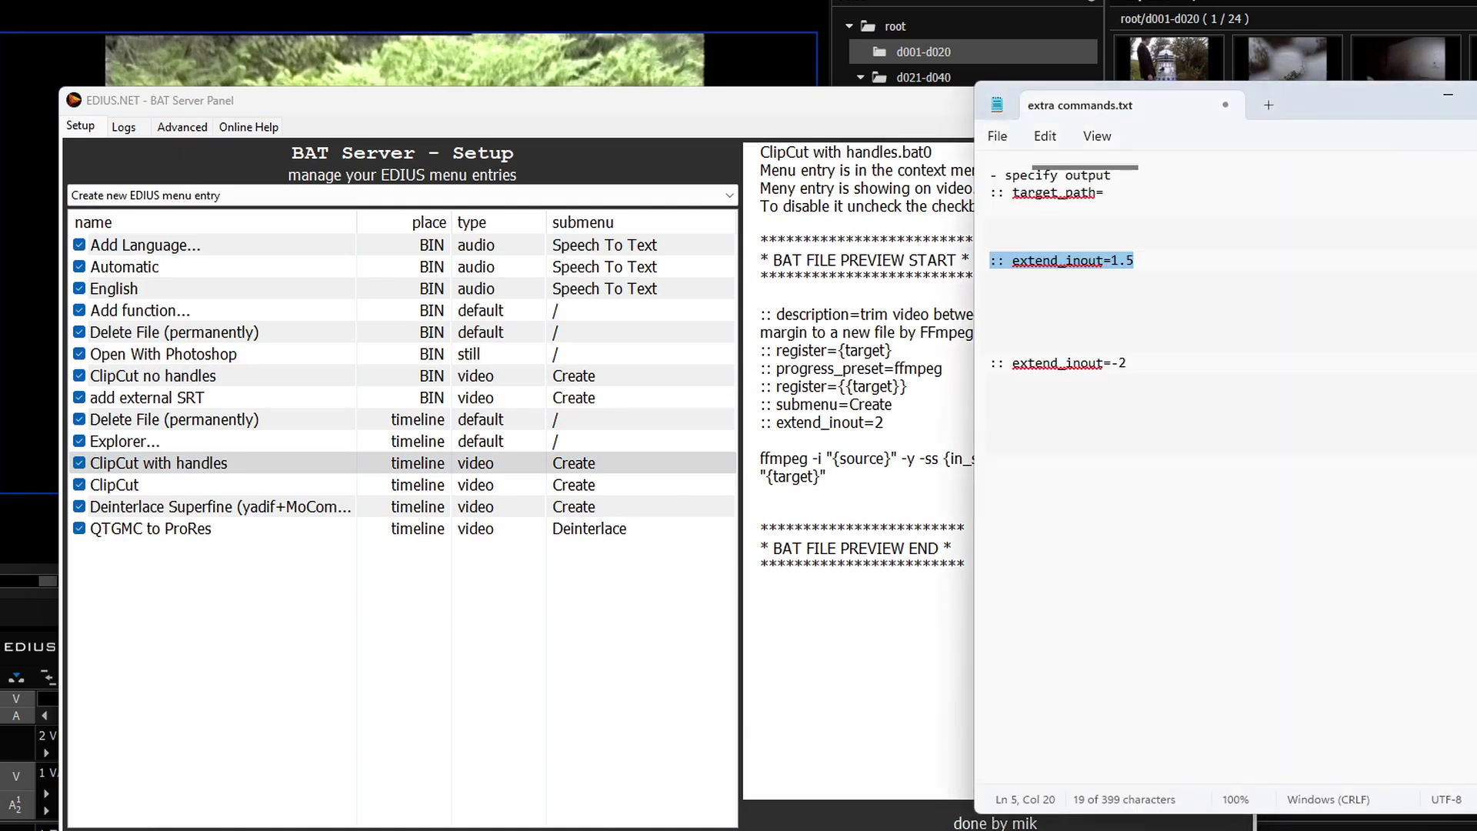
{"action": "left_click_drag", "start_coordinate": [1114, 202], "coordinate": [992, 211]}
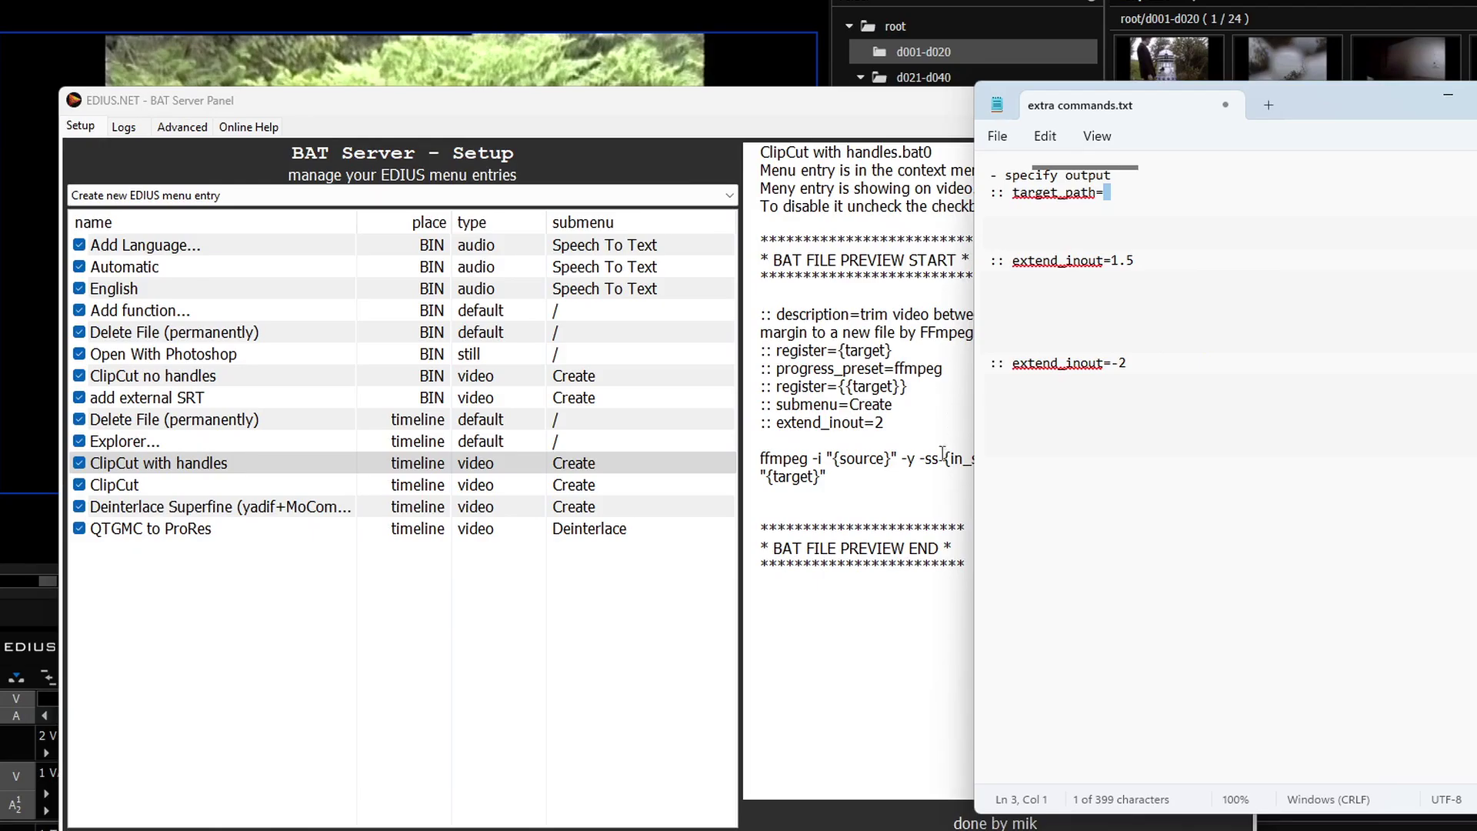
{"action": "key", "text": "Return"}
{"action": "key", "text": "ctrl+z"}
{"action": "left_click_drag", "start_coordinate": [1106, 194], "coordinate": [986, 195]}
{"action": "key", "text": "ctrl+c"}
Step: Open ClipCut with handles.bat0 and paste :: target_path= on a new line after extend_inout=2
{"action": "left_click", "coordinate": [187, 461]}
{"action": "double_click", "coordinate": [187, 462]}
{"action": "left_click", "coordinate": [330, 327]}
{"action": "key", "text": "Return"}
{"action": "key", "text": "ctrl+v"}
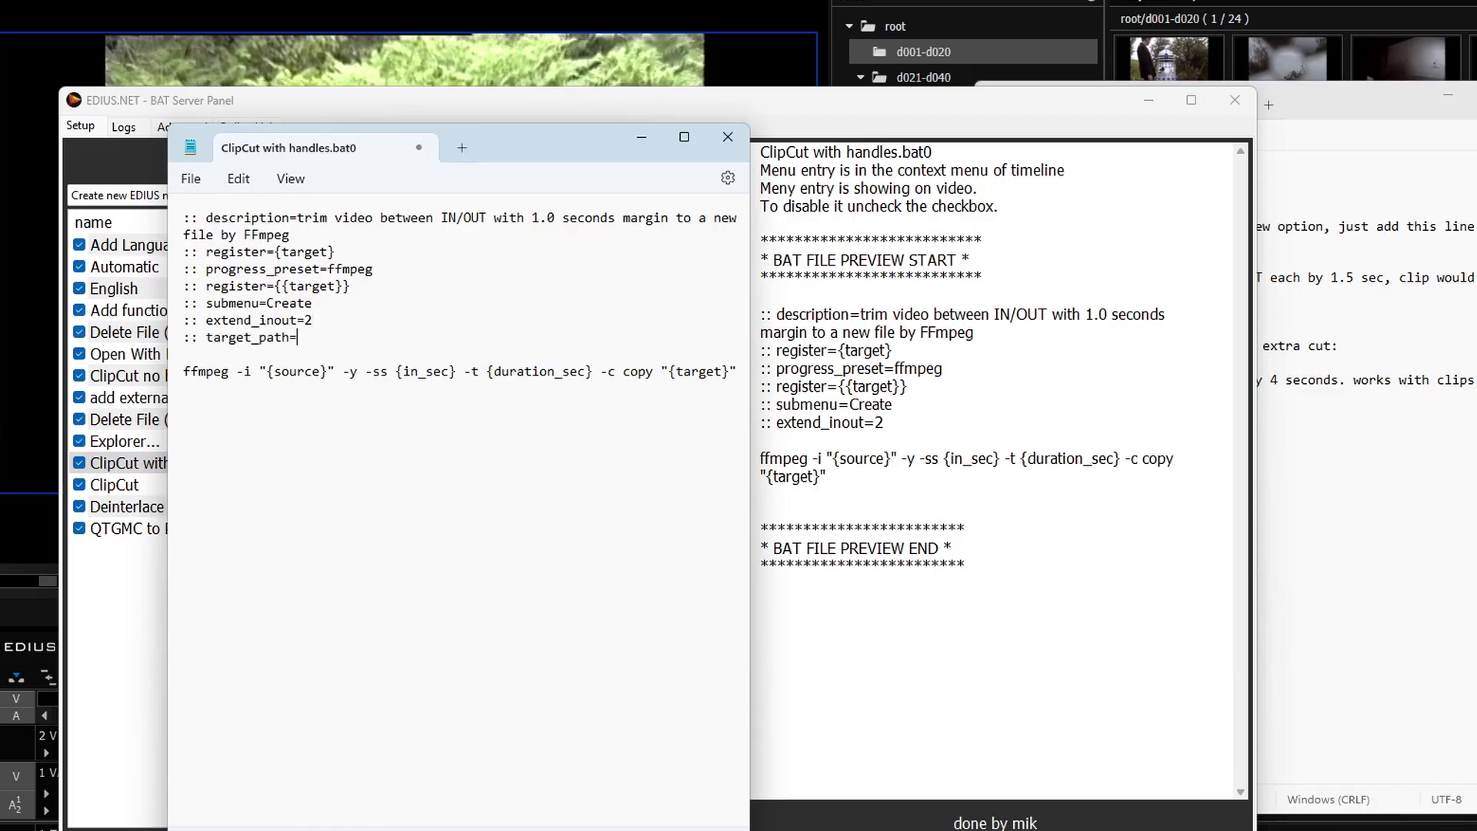
Step: Switch to File Explorer on drive D and open the test folder
{"action": "mouse_move", "coordinate": [200, 830]}
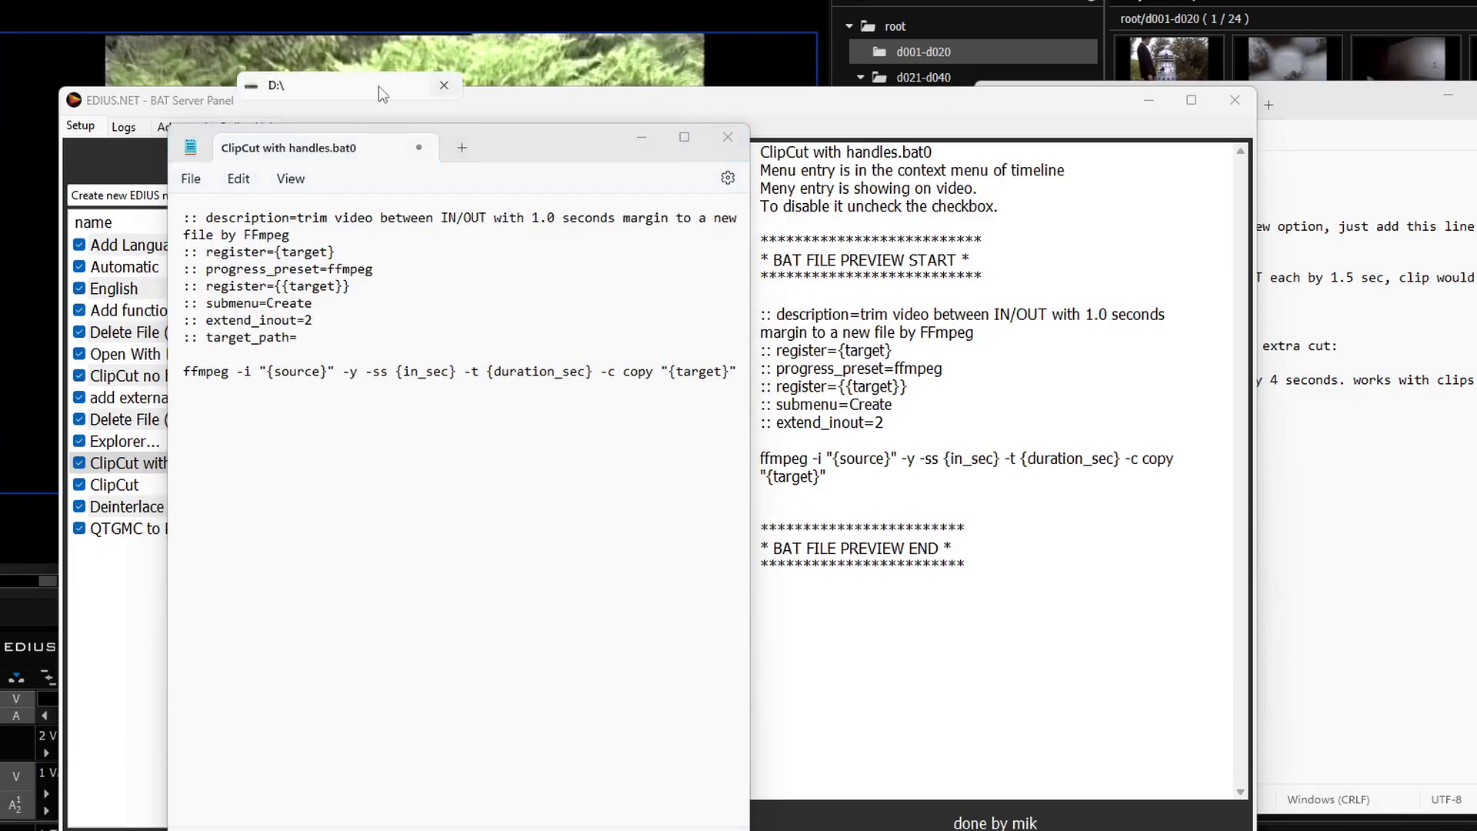
{"action": "key", "text": "alt+Tab"}
{"action": "double_click", "coordinate": [769, 640]}
Step: Create a new folder named batservered inside D:\test
{"action": "right_click", "coordinate": [648, 677]}
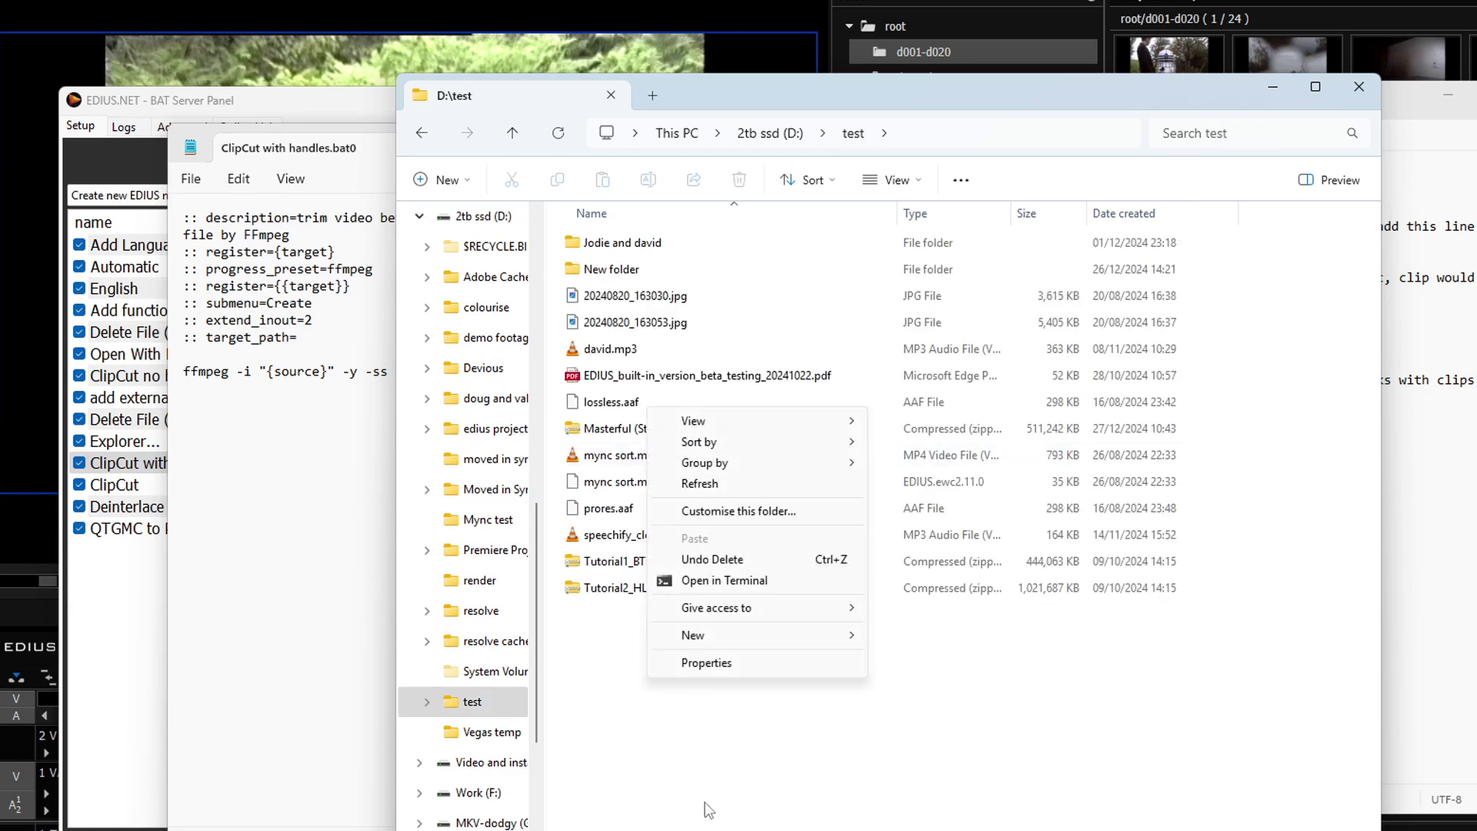
{"action": "mouse_move", "coordinate": [692, 634]}
{"action": "left_click", "coordinate": [971, 632]}
{"action": "type", "text": "batservered"}
{"action": "key", "text": "Return"}
{"action": "key", "text": "Return"}
Step: Copy the D:\test\batservered path and paste it after target_path= in the script
{"action": "left_click_drag", "start_coordinate": [840, 96], "coordinate": [1162, 90]}
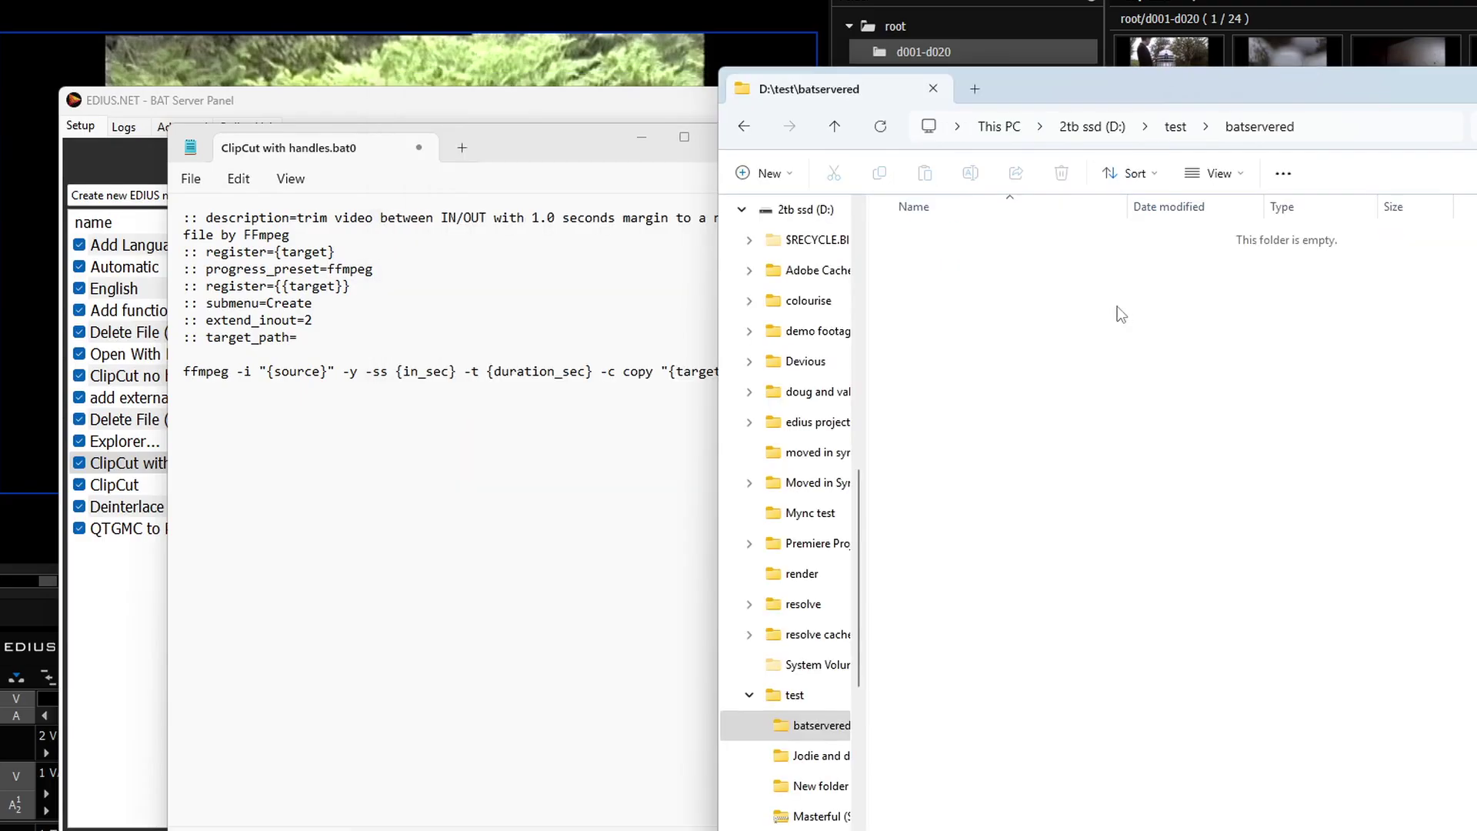
{"action": "left_click", "coordinate": [1187, 139]}
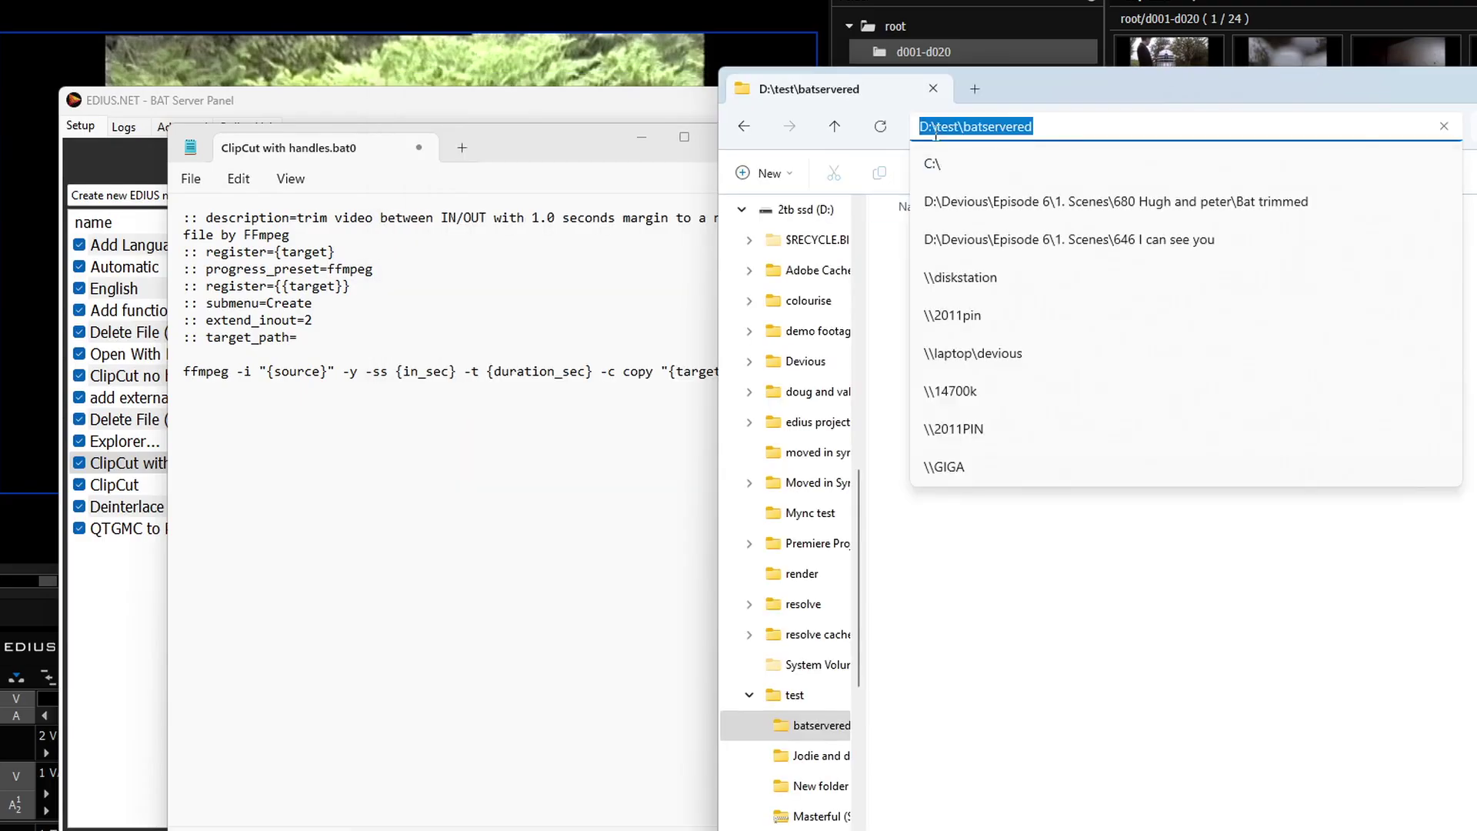
{"action": "left_click", "coordinate": [995, 621]}
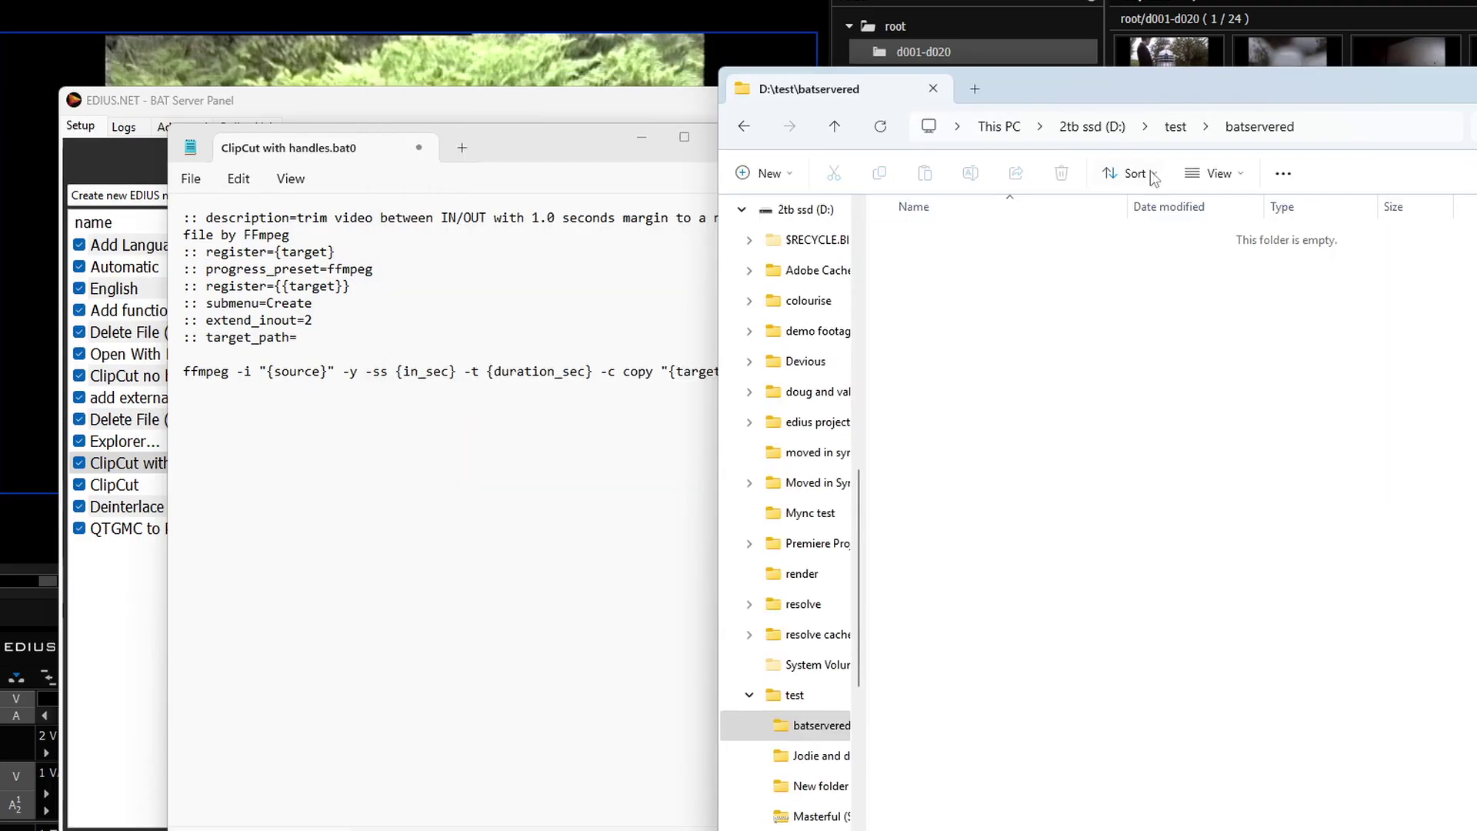
{"action": "left_click", "coordinate": [1324, 129]}
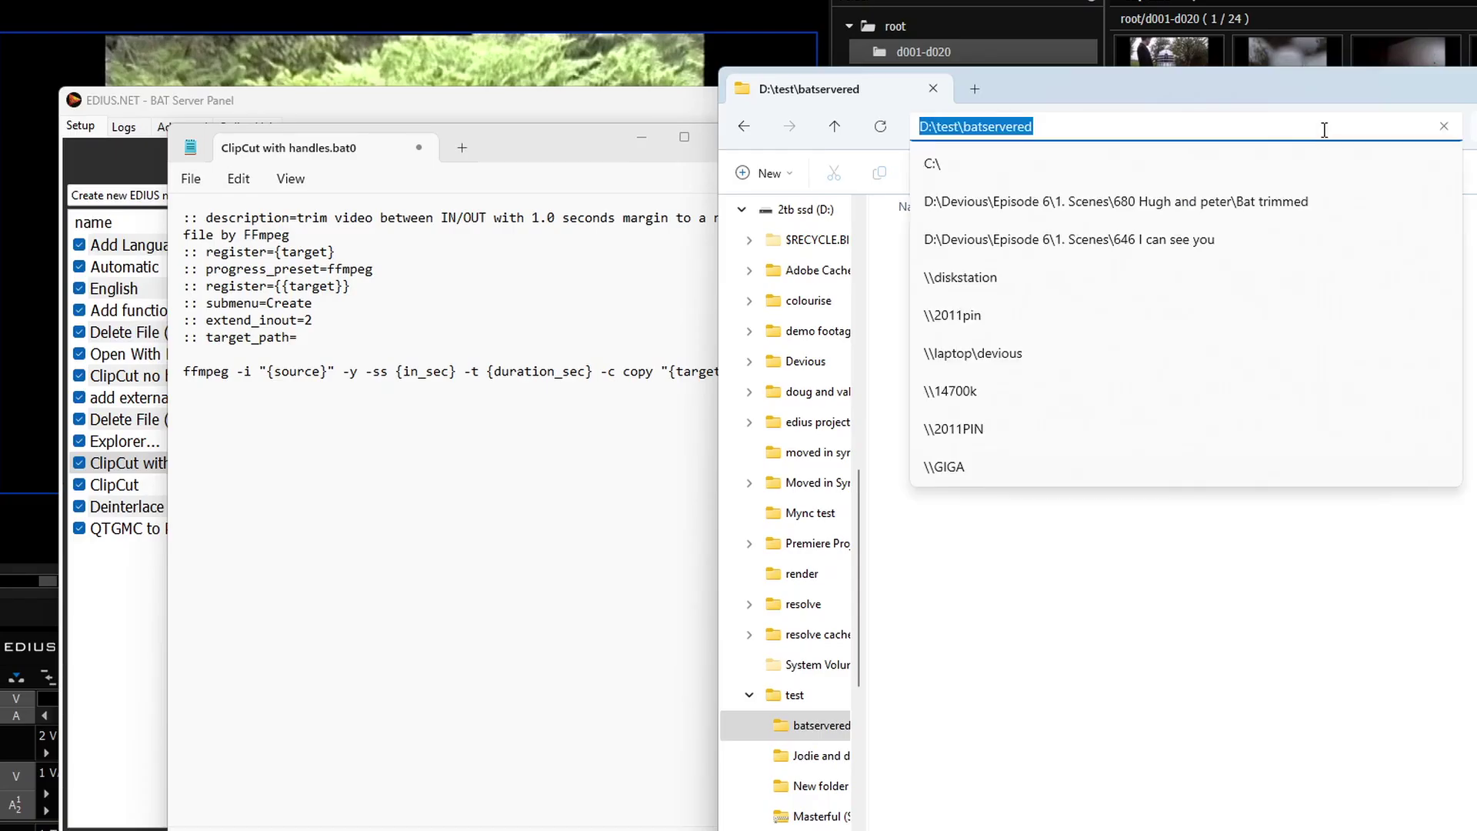
{"action": "key", "text": "ctrl+c"}
{"action": "left_click", "coordinate": [308, 338]}
{"action": "key", "text": "ctrl+v"}
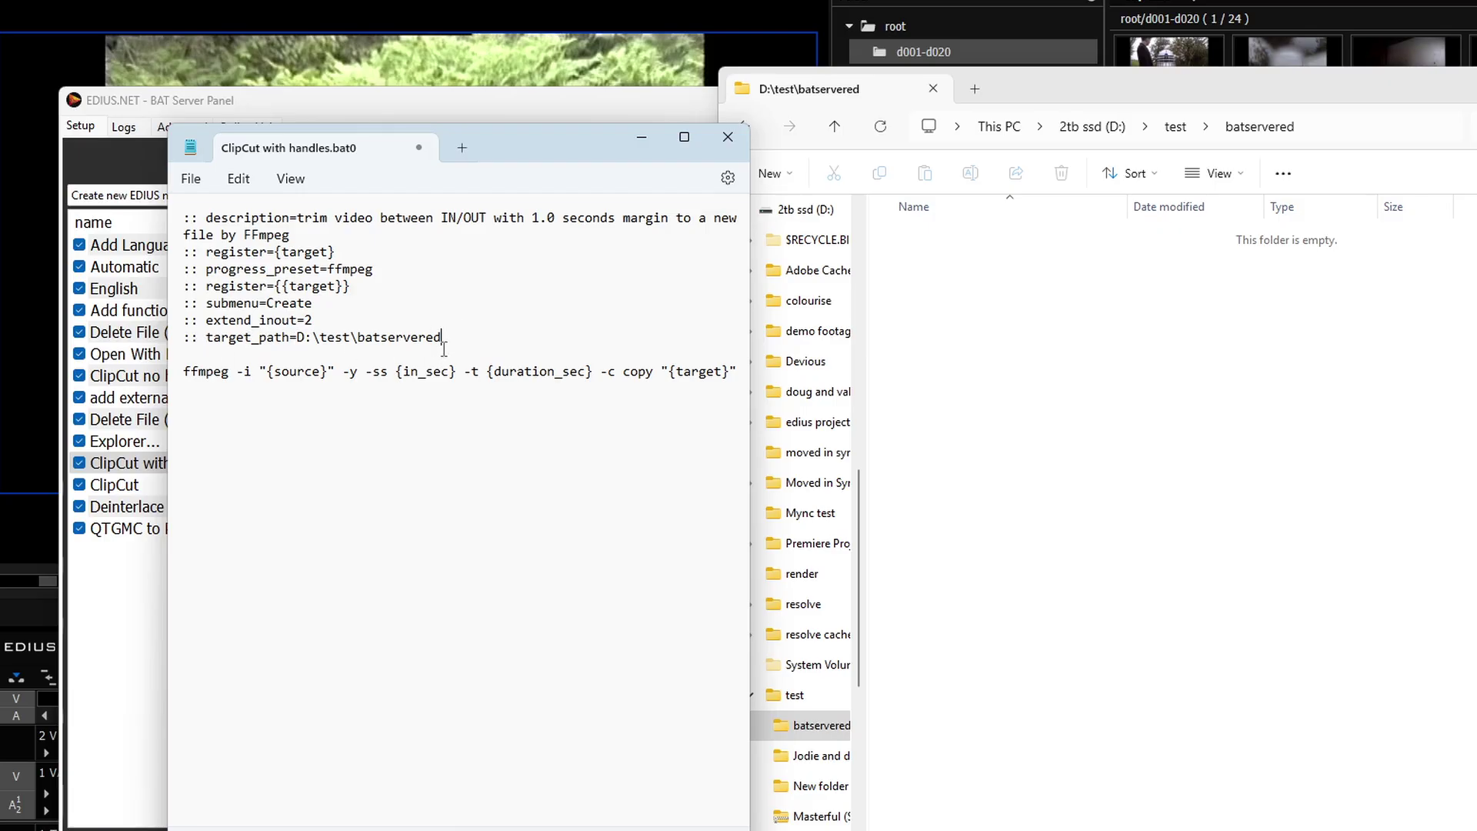
Step: Close the edited ClipCut with handles.bat0 and run that batch on the d005 11412 clip
{"action": "left_click", "coordinate": [726, 137]}
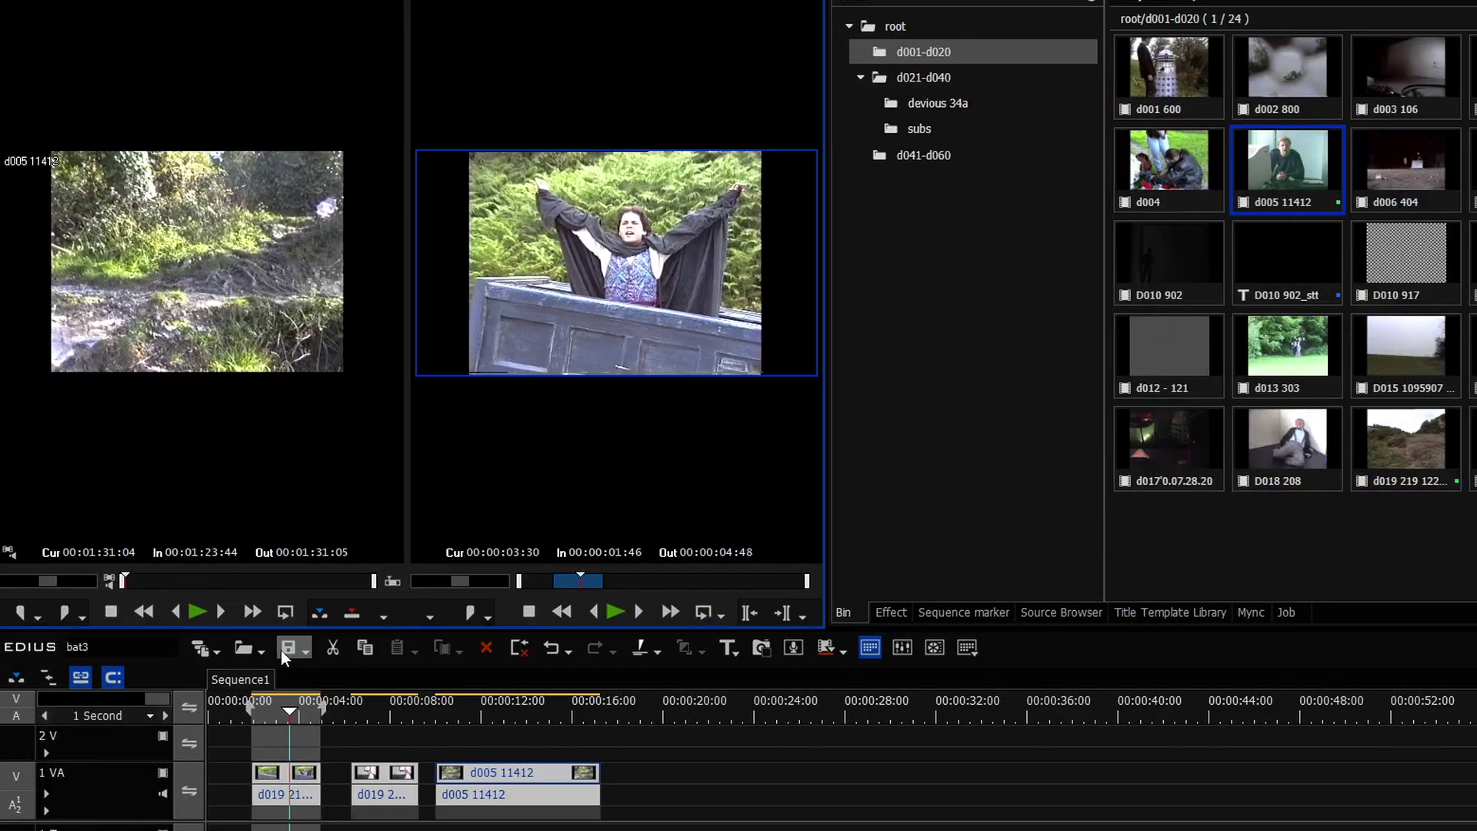
{"action": "right_click", "coordinate": [515, 779]}
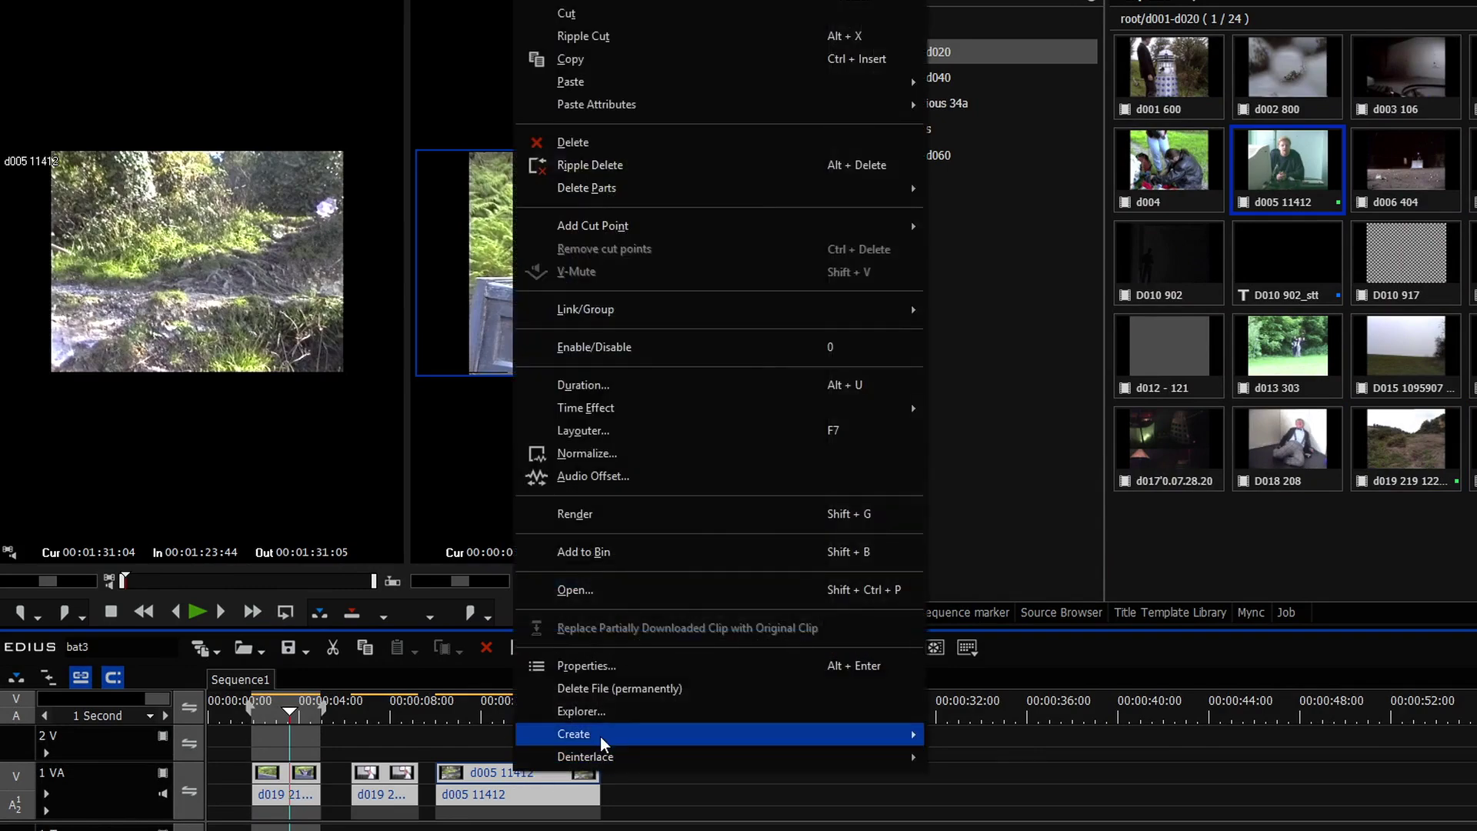
{"action": "mouse_move", "coordinate": [846, 734]}
{"action": "left_click", "coordinate": [986, 755]}
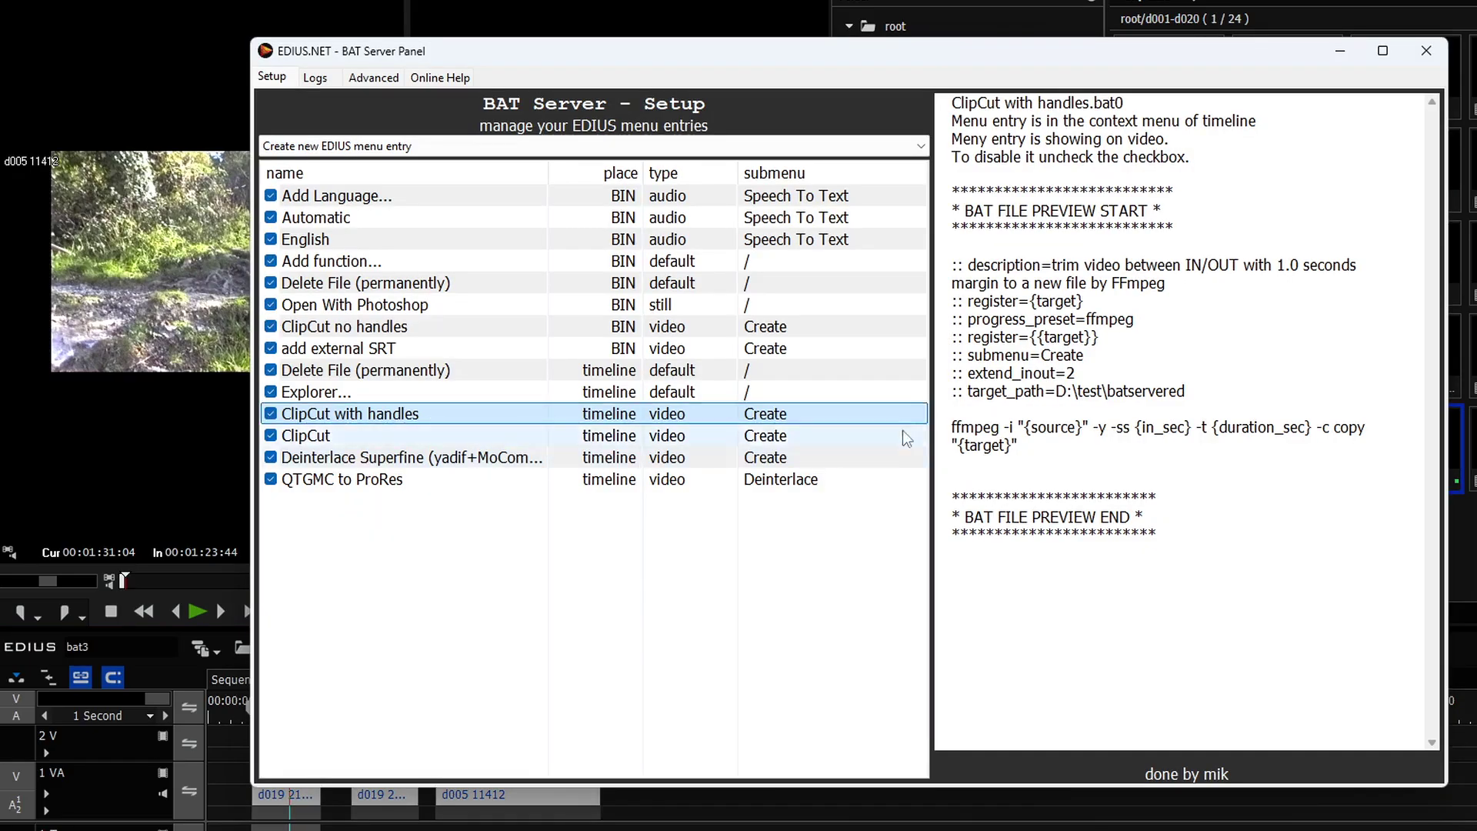
Step: Confirm ClipCut with handles previews target_path=D:\test\batservered, then go back to the EDIUS window
{"action": "left_click", "coordinate": [1034, 404]}
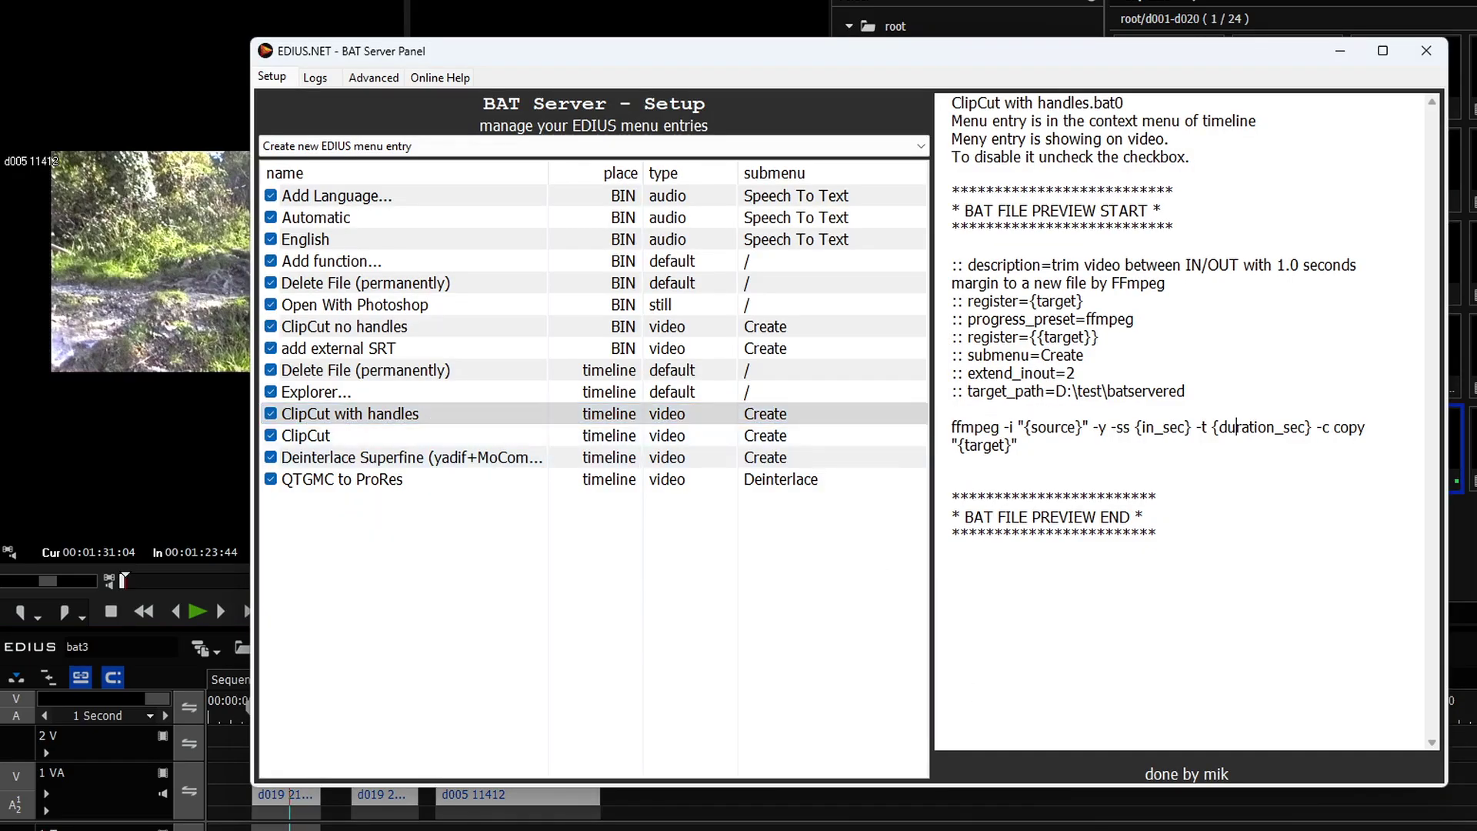
{"action": "left_click_drag", "start_coordinate": [1197, 392], "coordinate": [919, 393]}
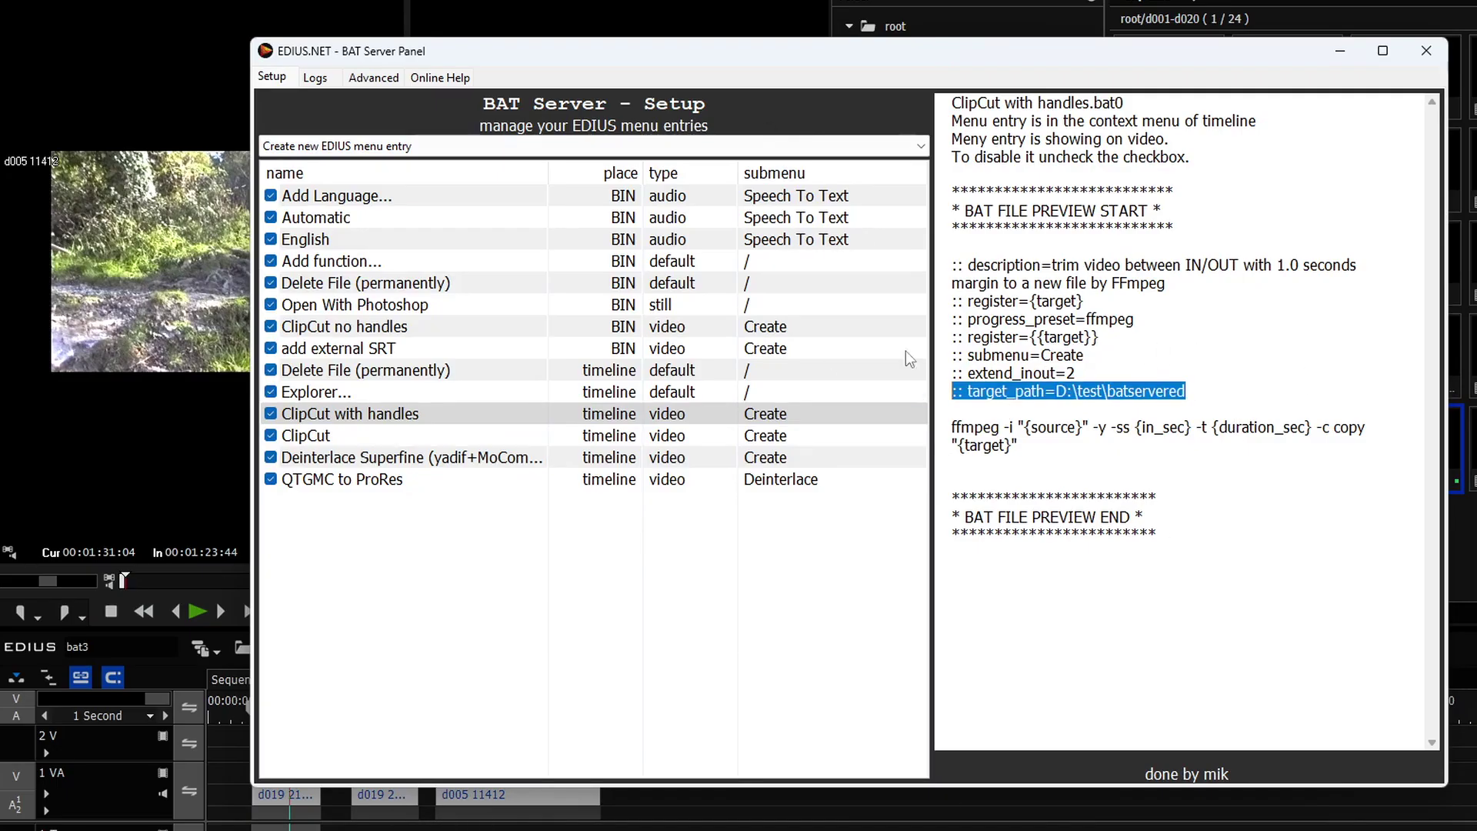
{"action": "left_click", "coordinate": [899, 415]}
{"action": "left_click", "coordinate": [636, 819]}
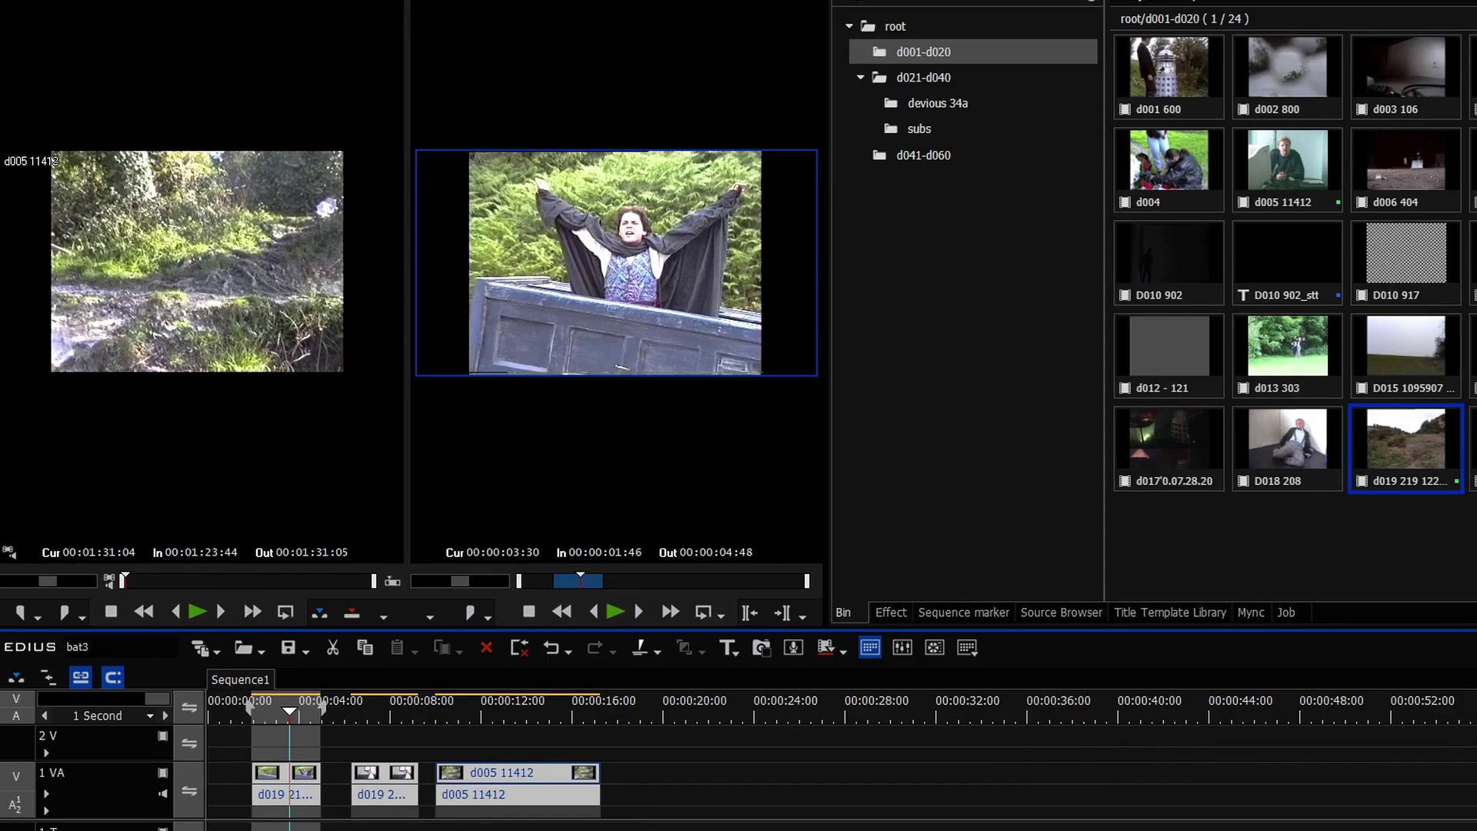
Step: Select only the first d019 clip on the timeline and open its context commands
{"action": "left_click", "coordinate": [368, 733]}
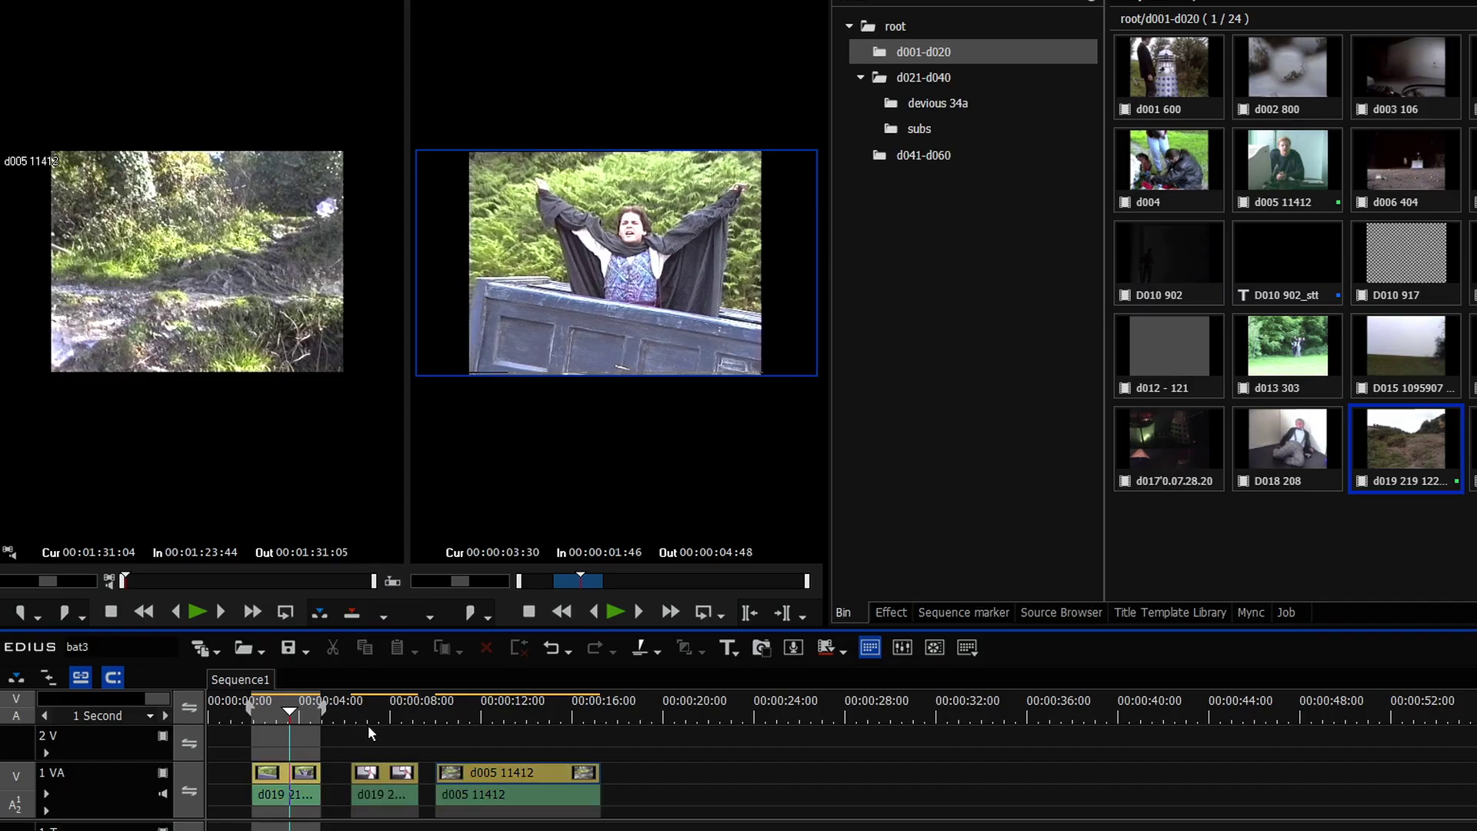
{"action": "left_click", "coordinate": [290, 784]}
{"action": "right_click", "coordinate": [291, 784]}
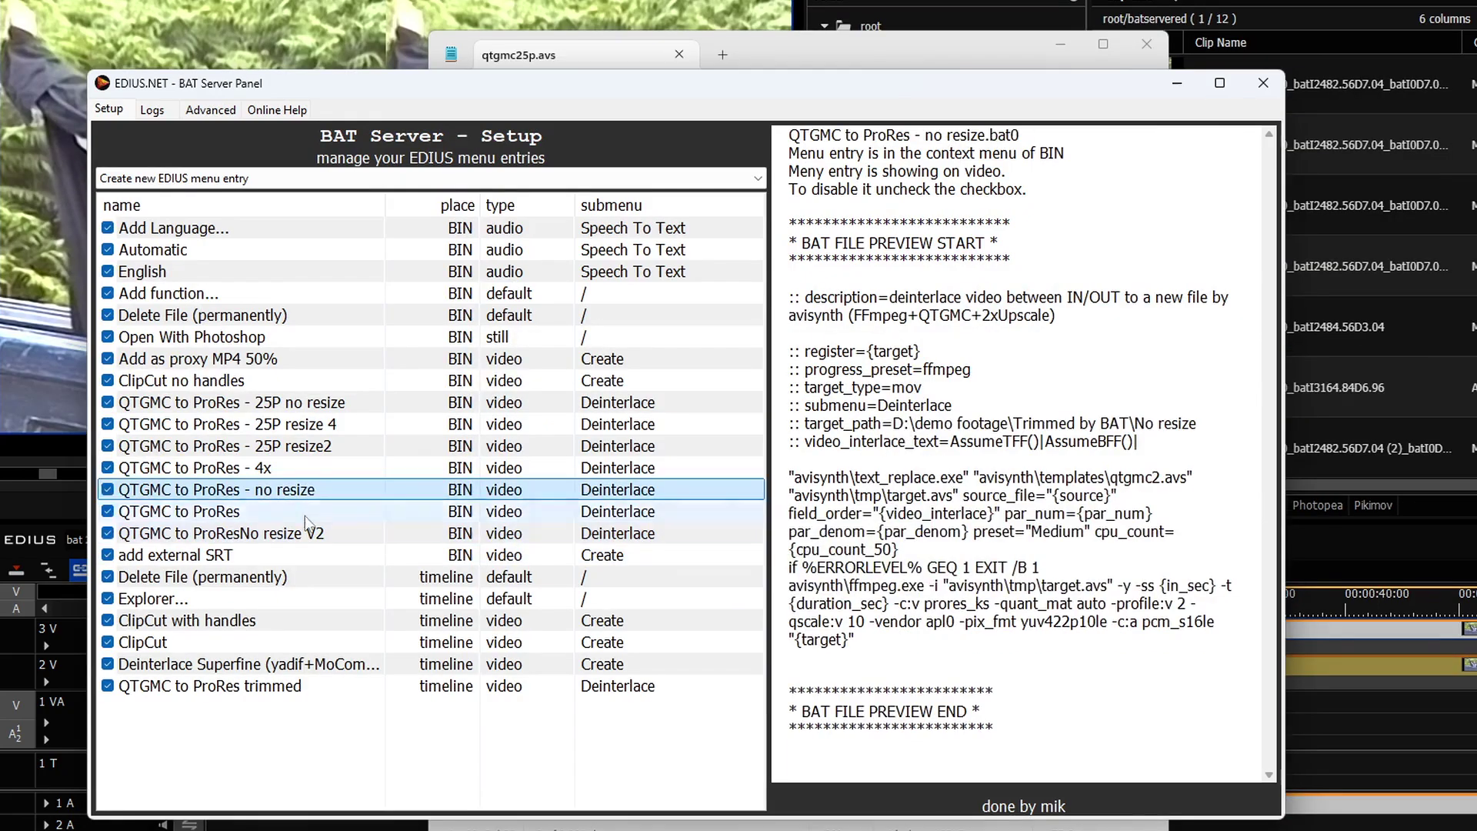
Step: Delete the QTGMC to ProResNo resize V2 entry from the Setup list
{"action": "left_click", "coordinate": [323, 533]}
{"action": "left_click", "coordinate": [315, 490]}
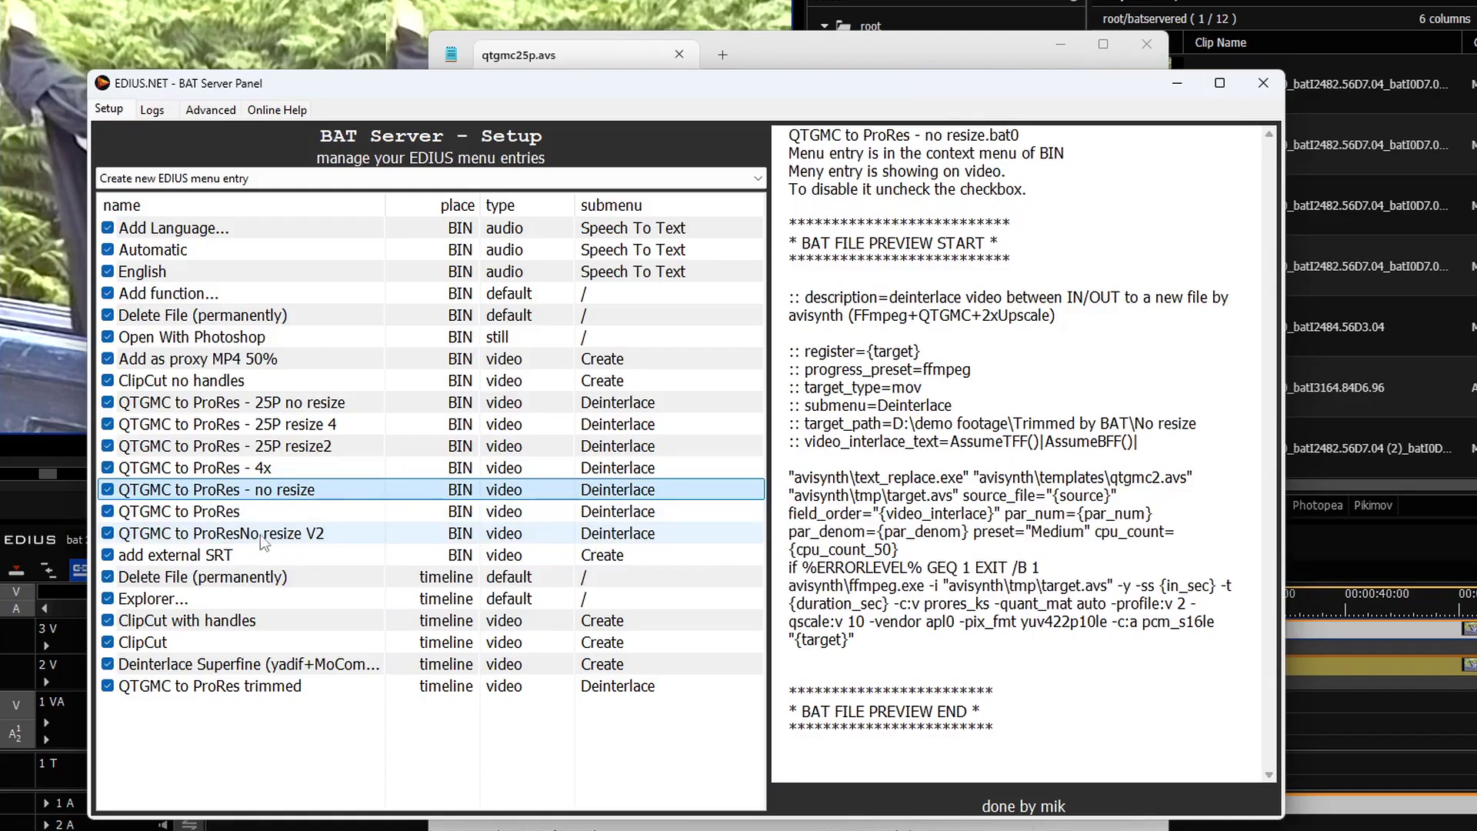
{"action": "left_click", "coordinate": [291, 536]}
{"action": "right_click", "coordinate": [296, 541]}
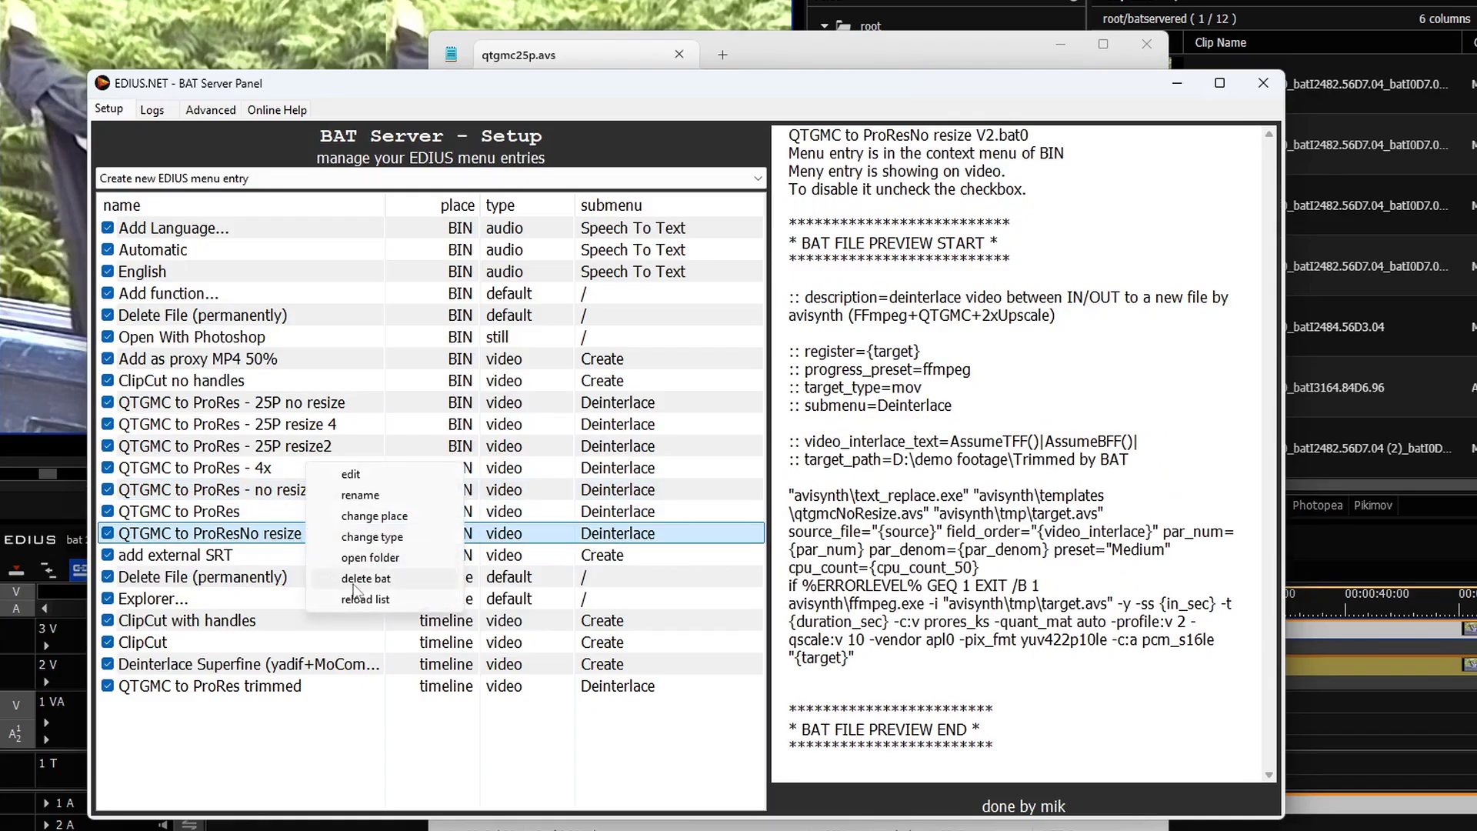
{"action": "left_click", "coordinate": [354, 581]}
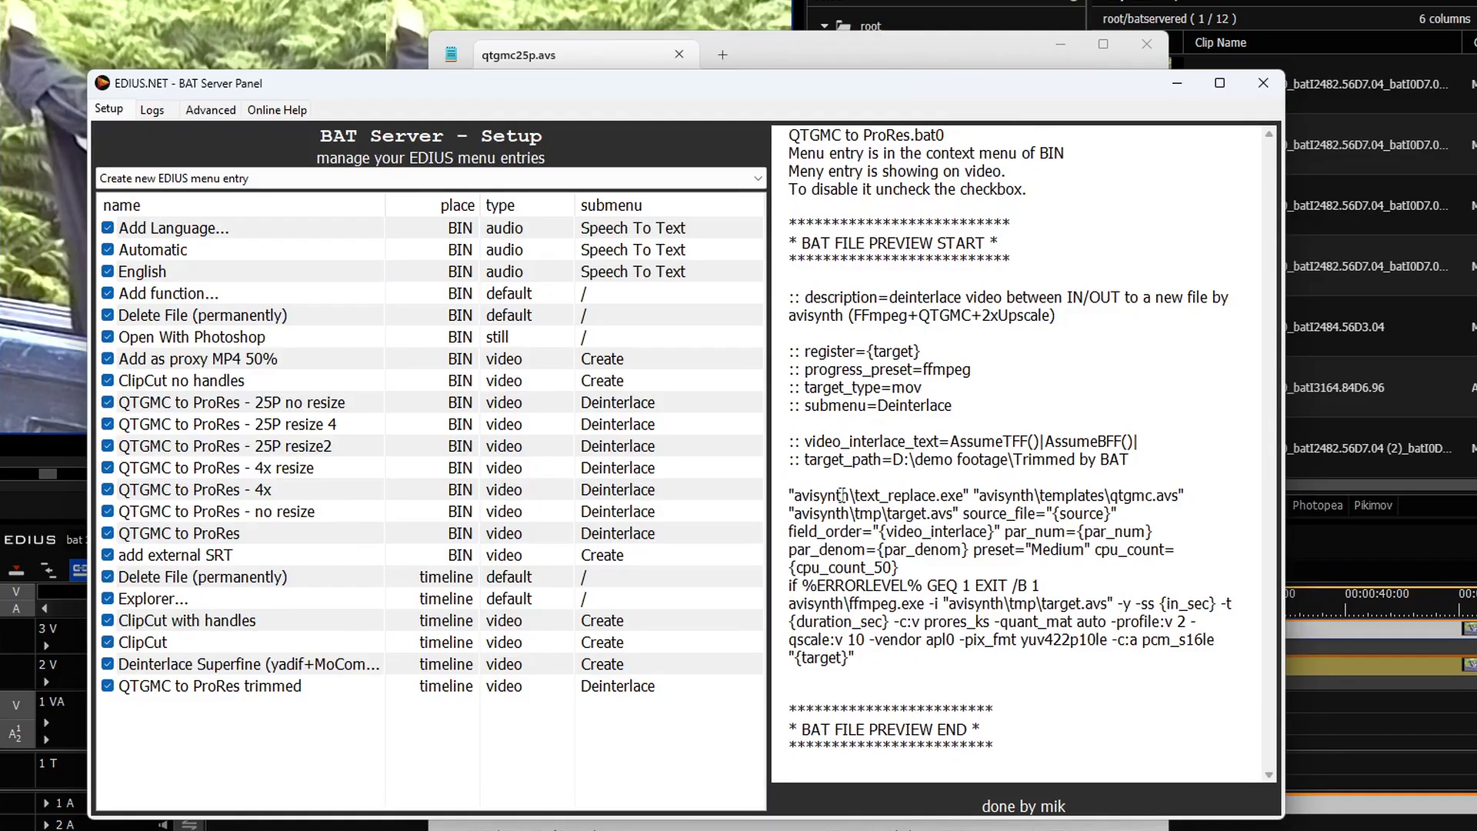
Step: Open the folder containing the QTGMC to ProRes - no resize batch file
{"action": "left_click", "coordinate": [110, 515]}
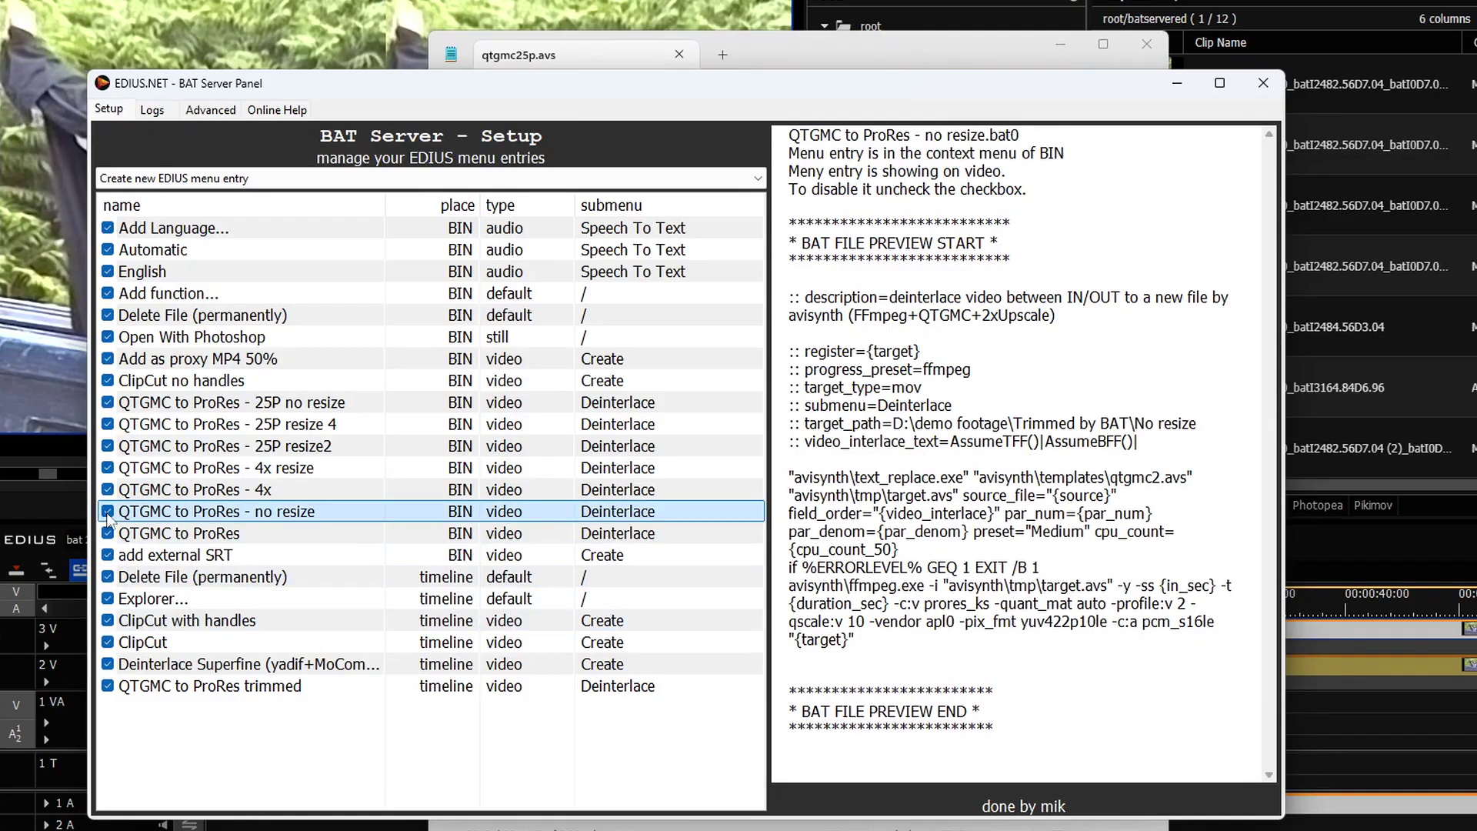
{"action": "right_click", "coordinate": [297, 523]}
{"action": "left_click", "coordinate": [371, 551]}
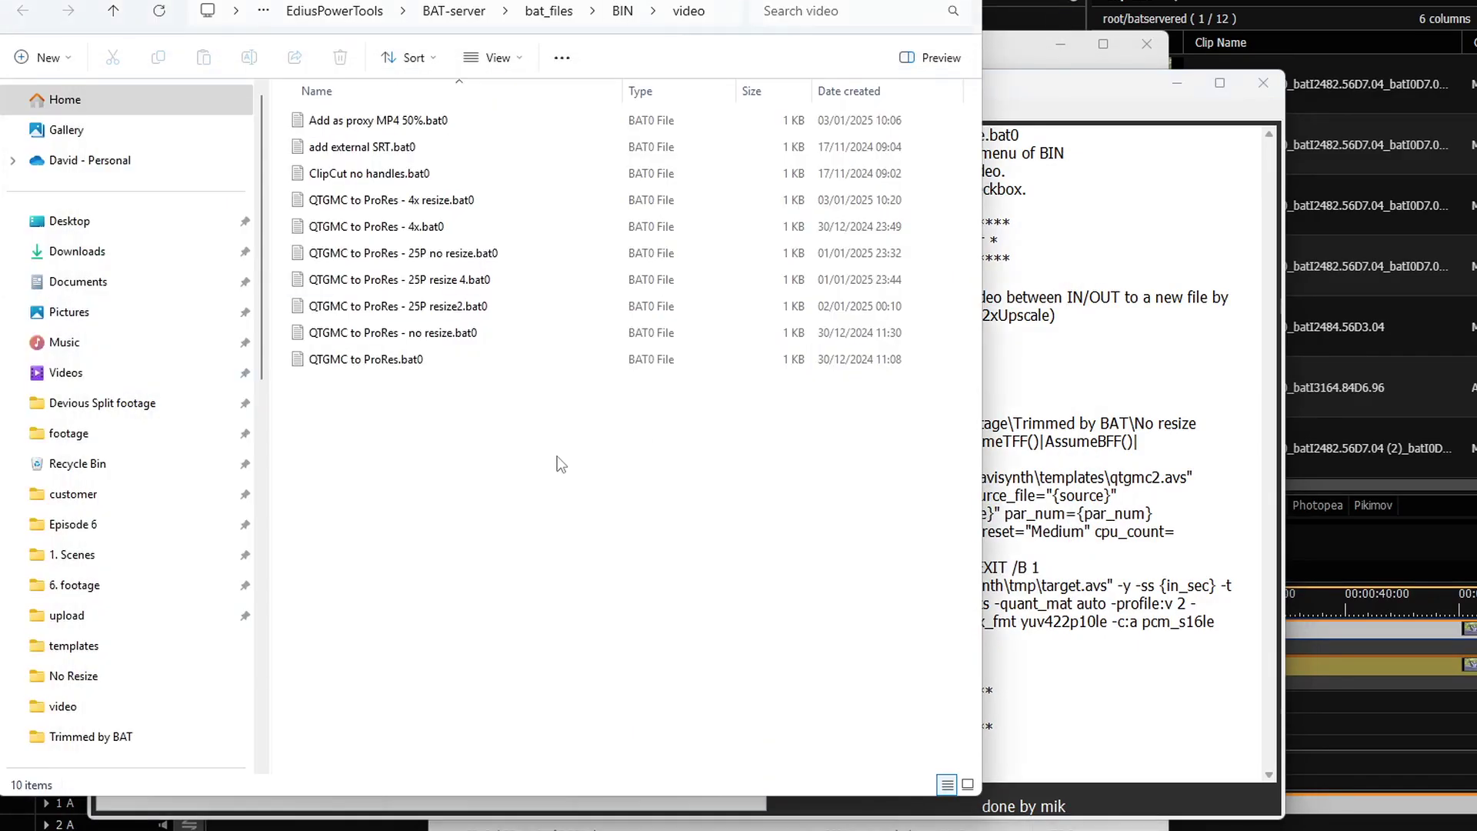
Step: Cut the six selected QTGMC variant .bat0 files out of BIN\video
{"action": "left_click", "coordinate": [465, 336], "text": "shift"}
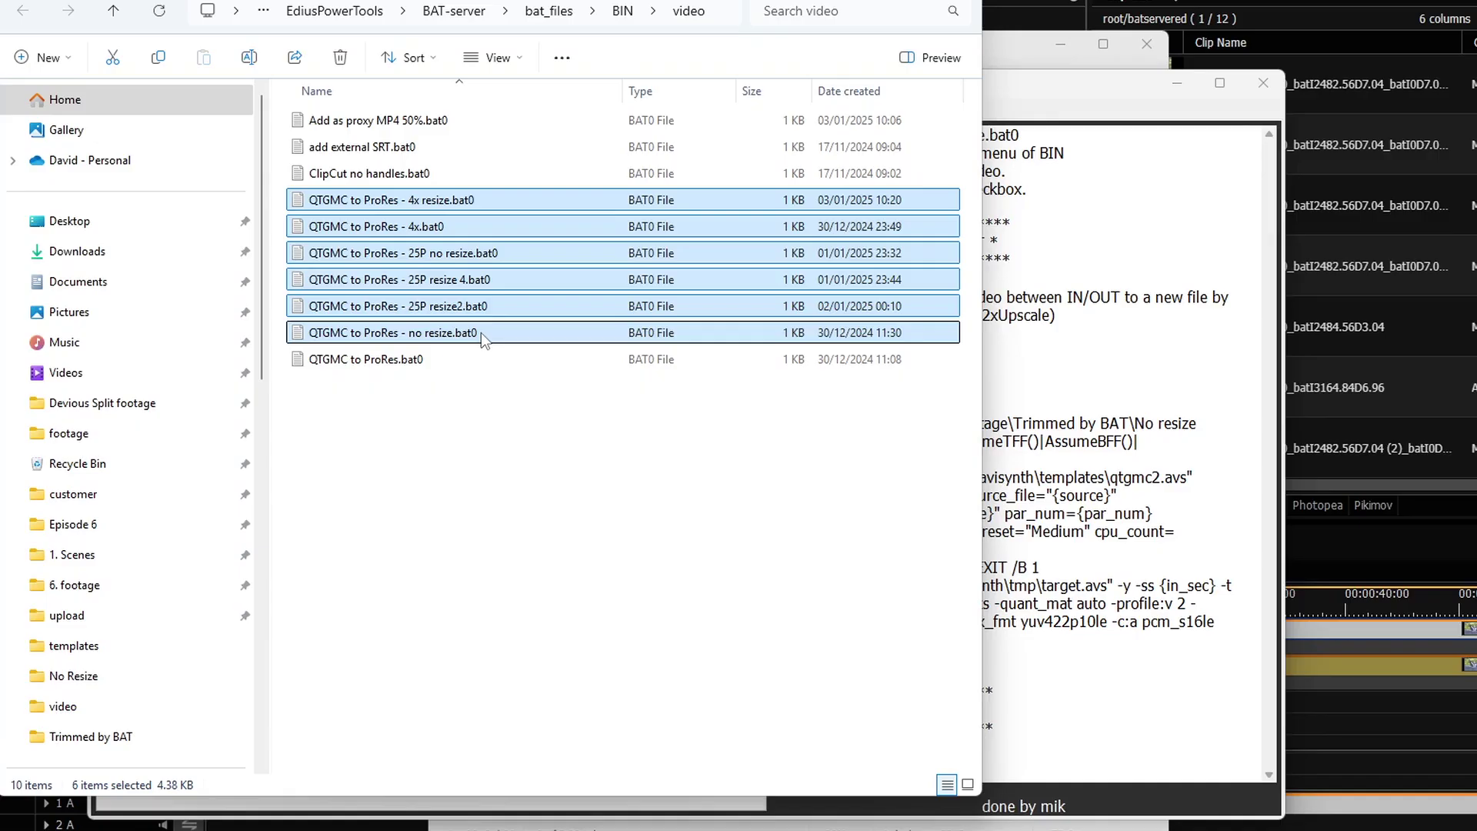
{"action": "right_click", "coordinate": [483, 333]}
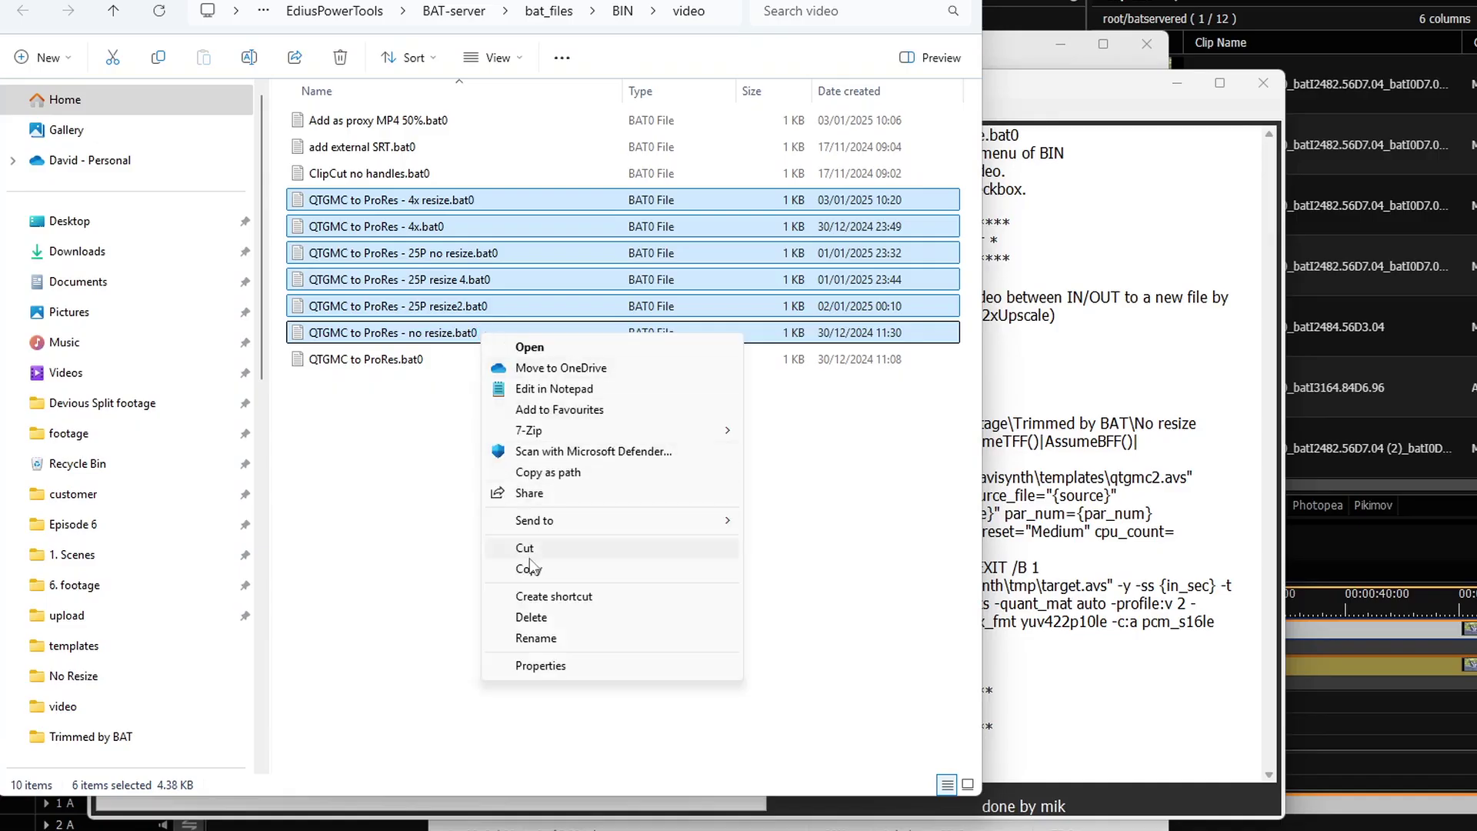
{"action": "left_click", "coordinate": [532, 549]}
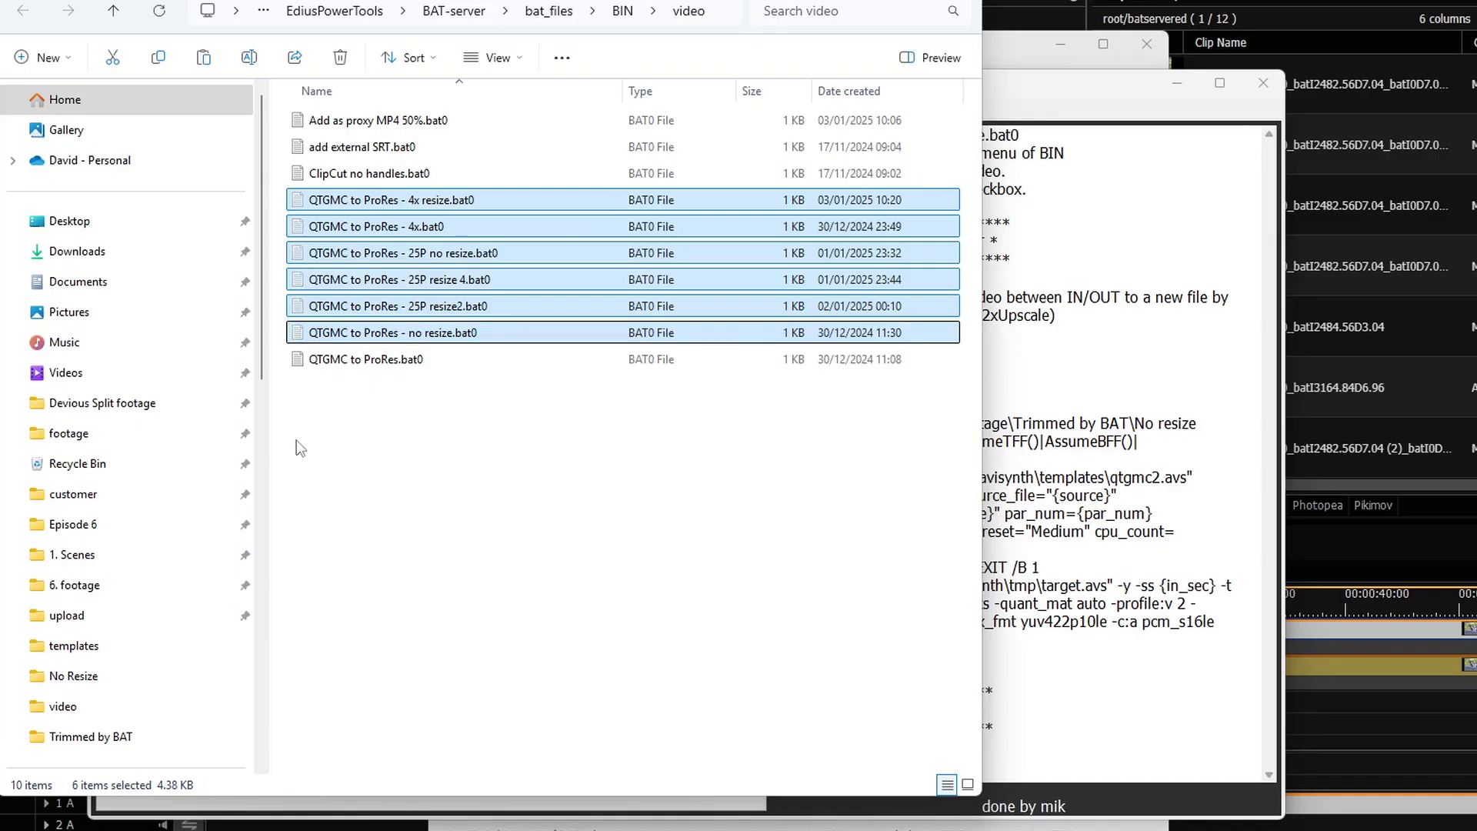
Step: Create a Desktop folder named 'bat baks' and paste the six batch files into it
{"action": "left_click", "coordinate": [69, 220]}
{"action": "key", "text": "ctrl+shift+n"}
{"action": "type", "text": "bat baks"}
{"action": "key", "text": "Return"}
{"action": "key", "text": "Return"}
{"action": "right_click", "coordinate": [643, 198]}
{"action": "left_click", "coordinate": [687, 326]}
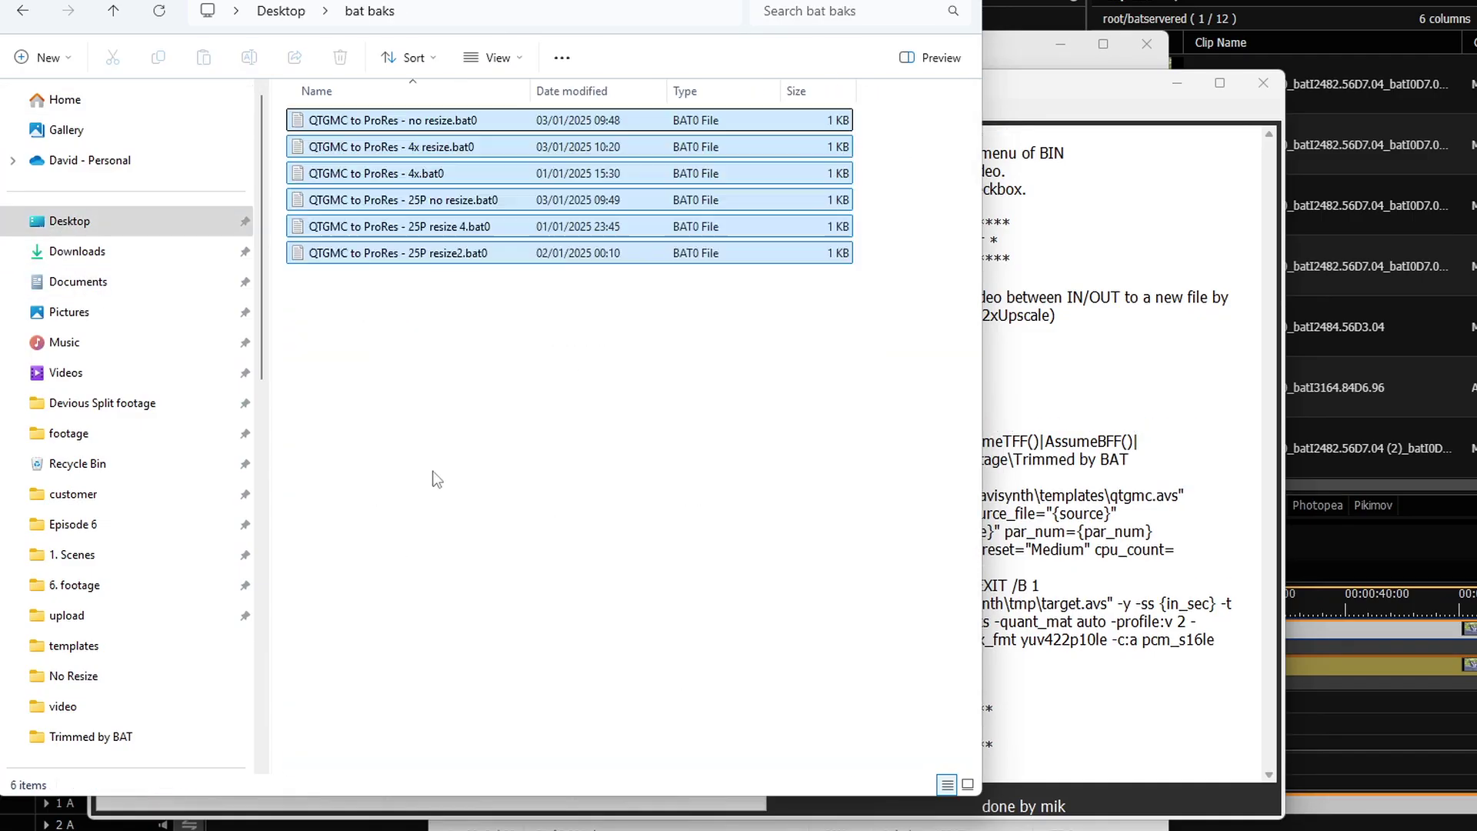
Step: Check the EDIUS bin clip's right-click commands, then return to the BAT Server Panel
{"action": "left_click", "coordinate": [994, 439]}
{"action": "left_click", "coordinate": [1313, 369]}
{"action": "right_click", "coordinate": [1312, 369]}
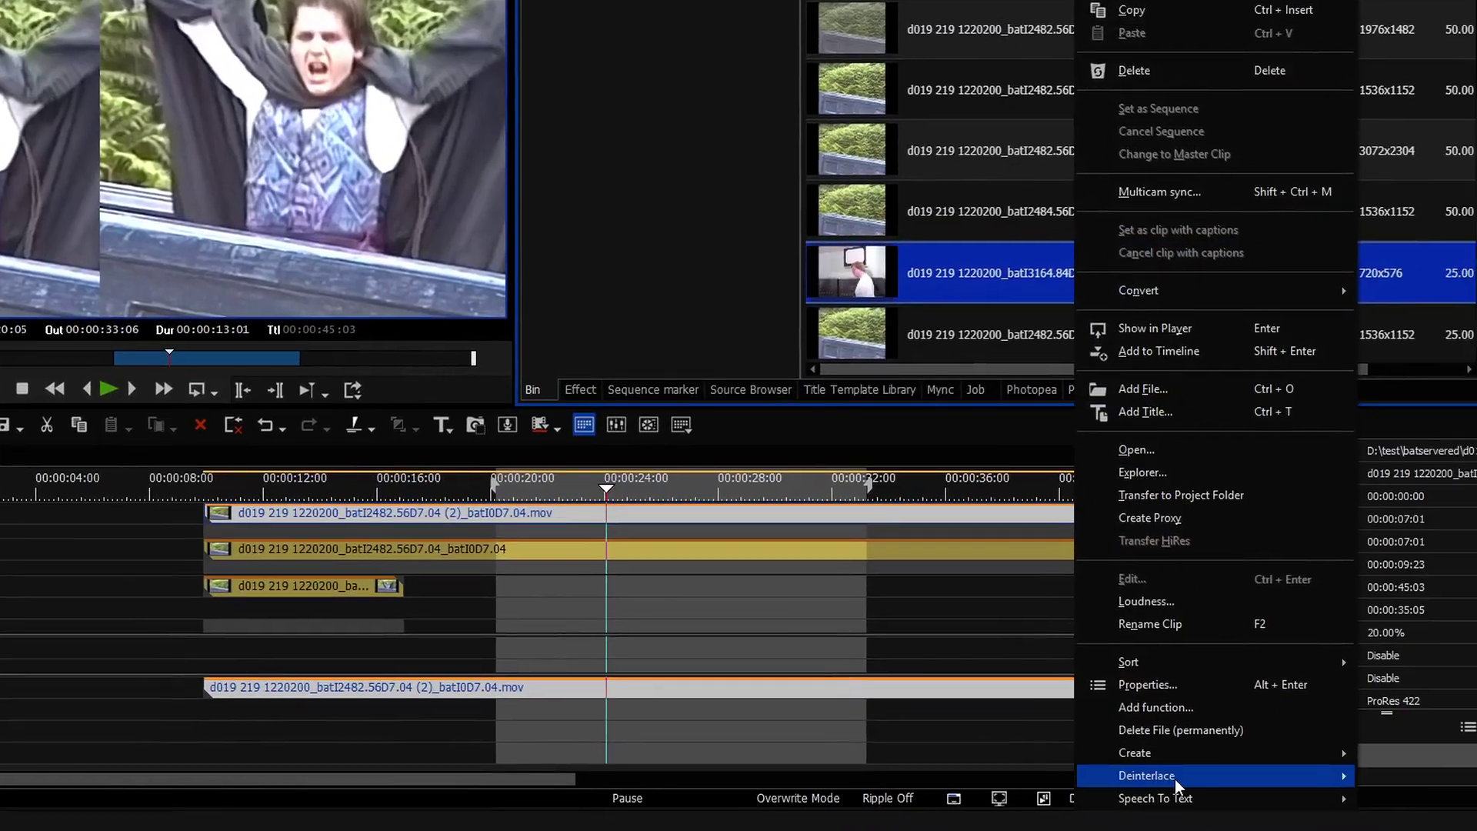
{"action": "mouse_move", "coordinate": [1177, 776]}
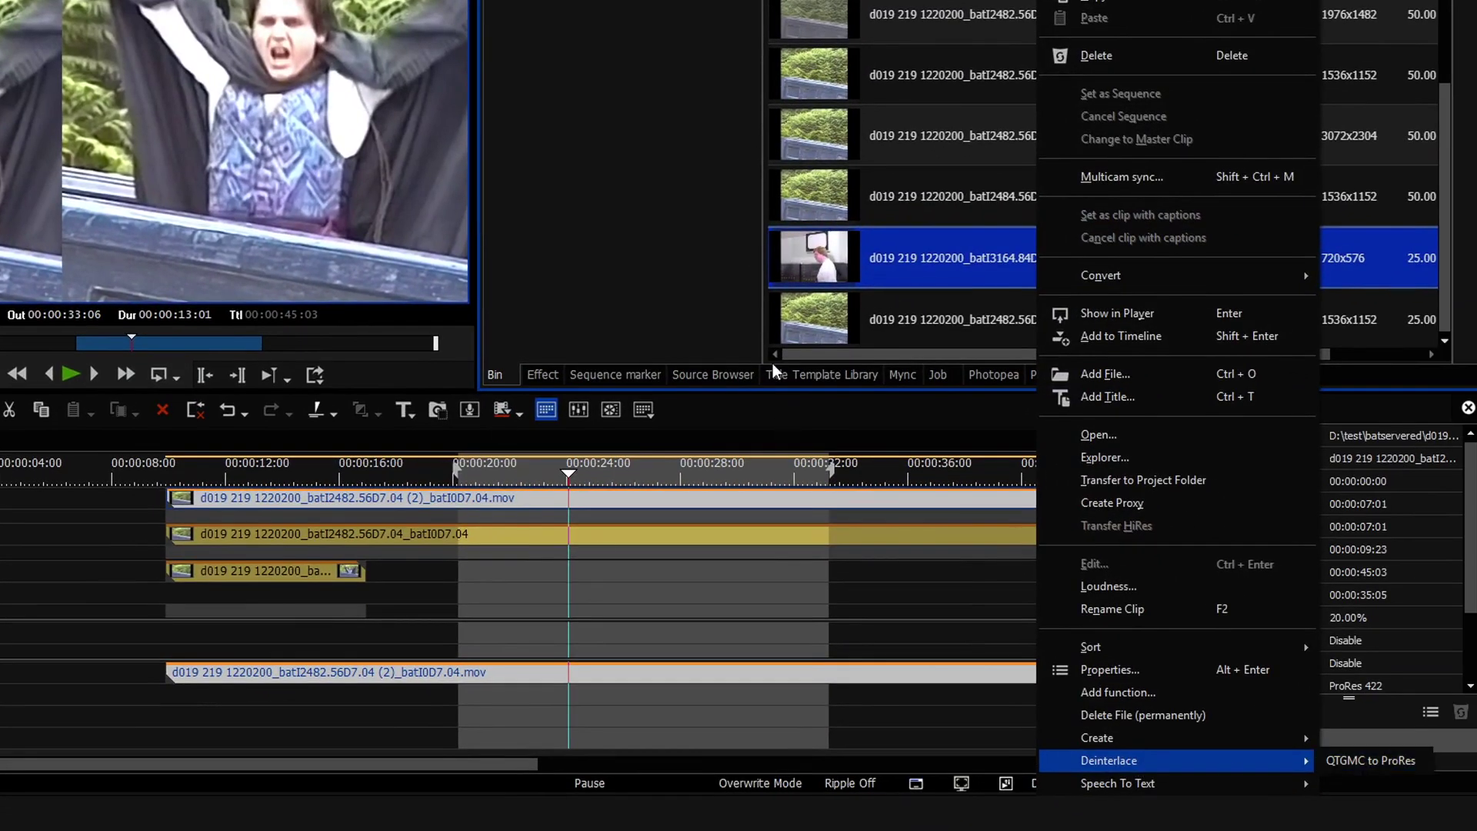
{"action": "key", "text": "alt+Tab"}
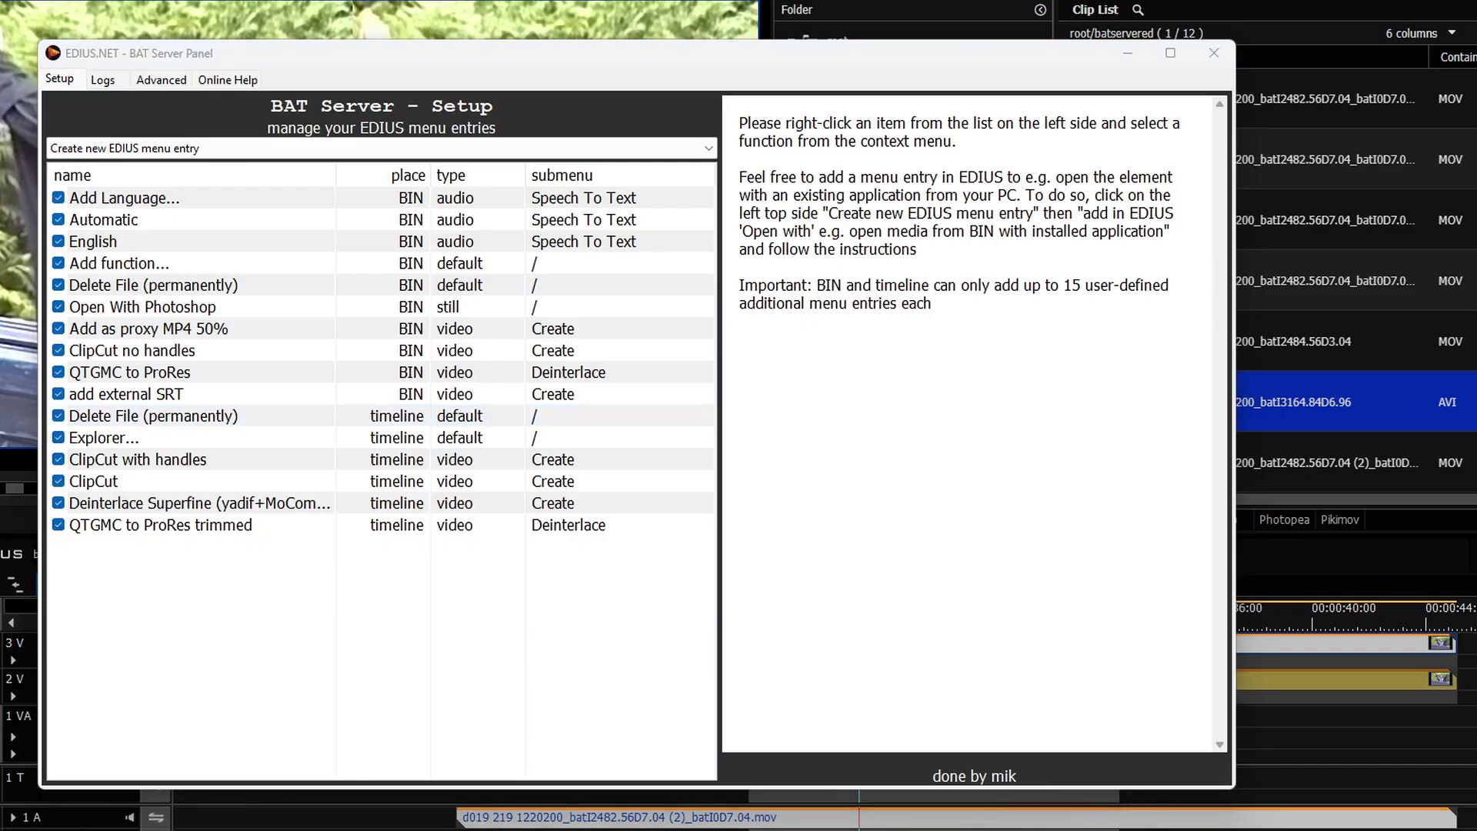
Step: Open the folder holding the QTGMC to ProRes batch, then reopen the bin clip's commands
{"action": "left_click", "coordinate": [1023, 800]}
{"action": "left_click_drag", "start_coordinate": [349, 133], "coordinate": [421, 377]}
{"action": "right_click", "coordinate": [189, 373]}
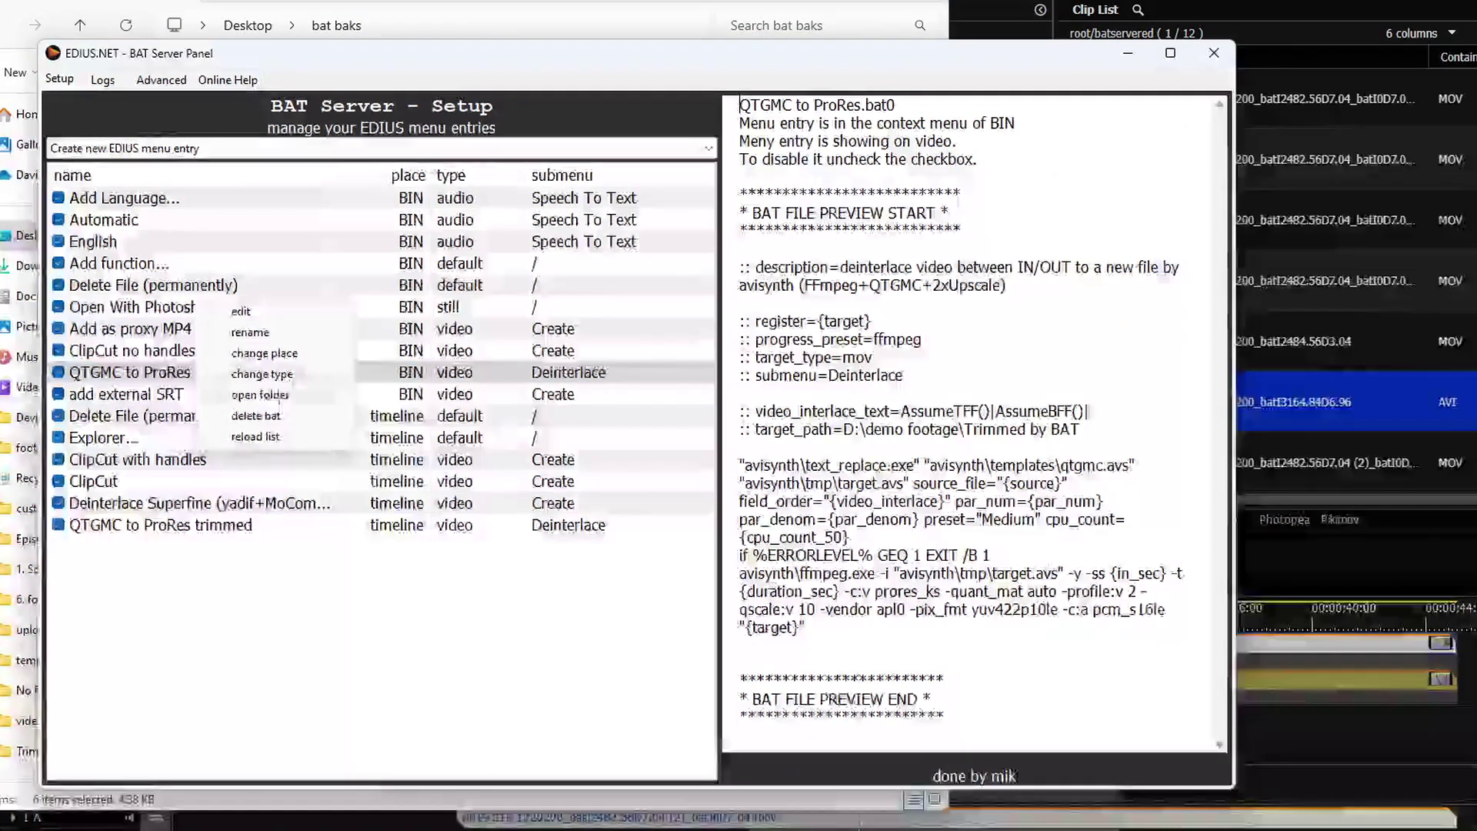
{"action": "left_click", "coordinate": [278, 401]}
{"action": "right_click", "coordinate": [469, 504]}
{"action": "left_click", "coordinate": [579, 519]}
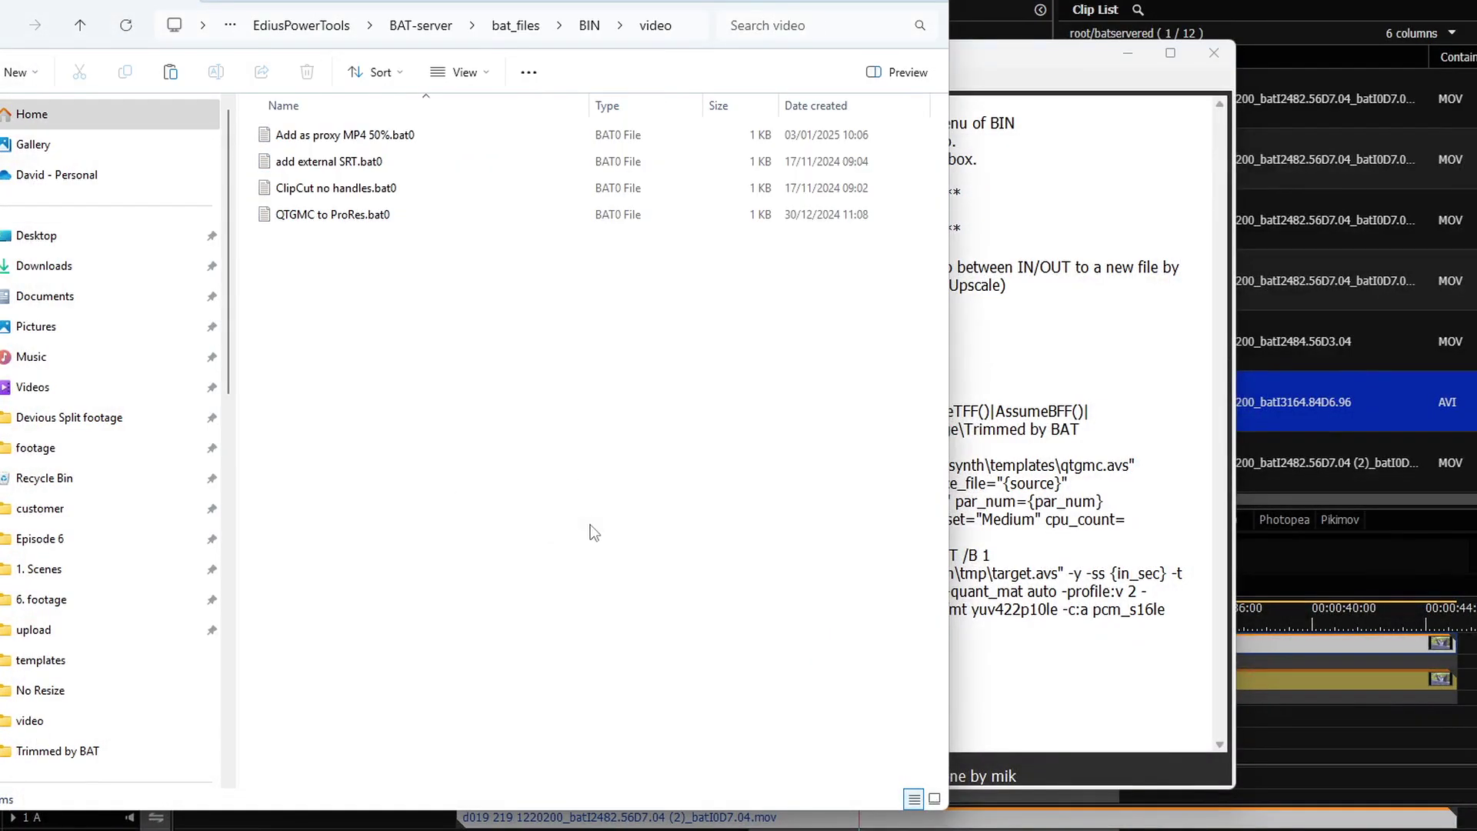
{"action": "right_click", "coordinate": [1269, 340]}
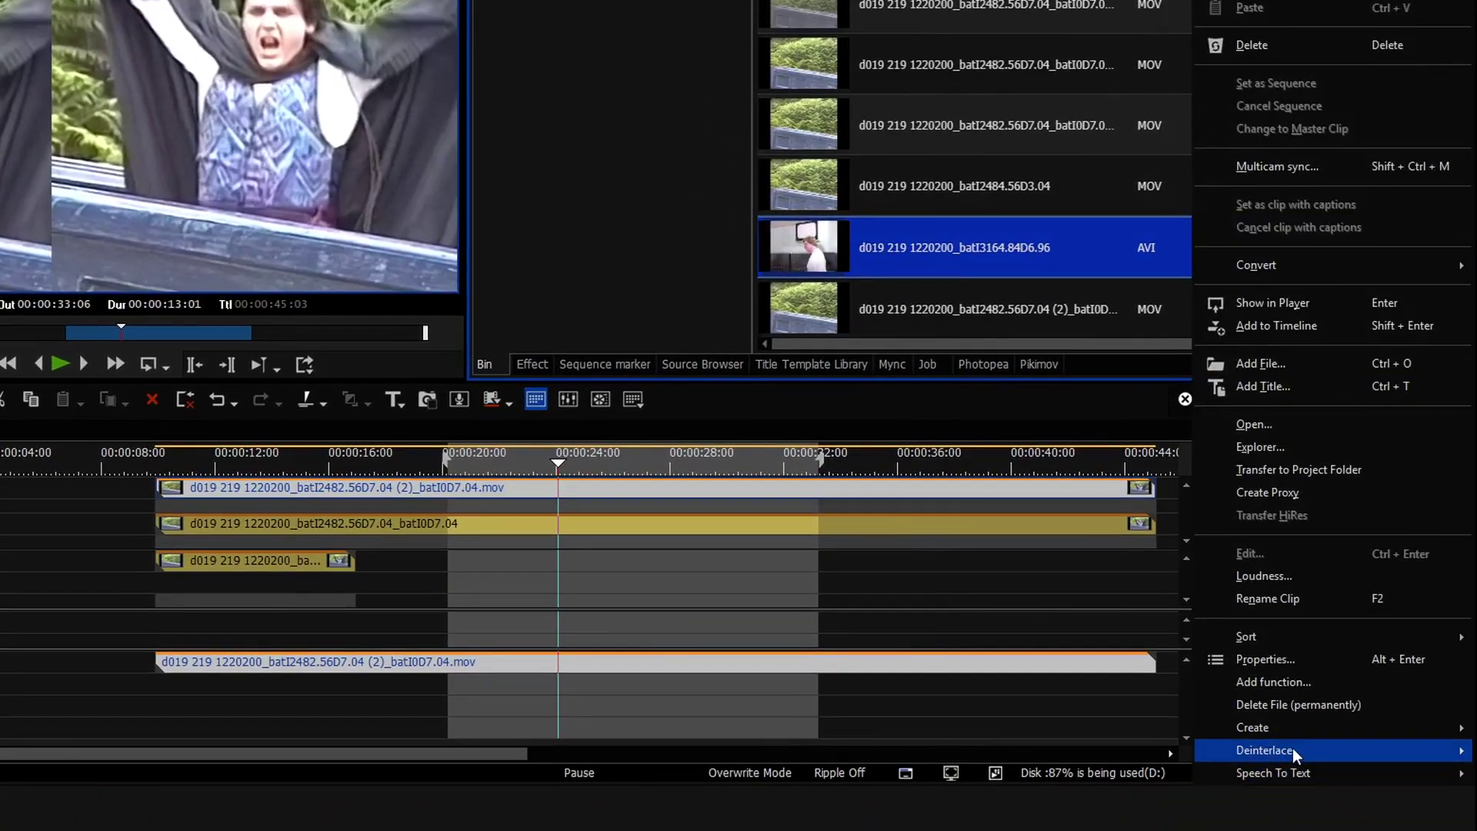
Step: Review the bin clip's Deinterlace submenu, then close the menus and move the playhead back
{"action": "mouse_move", "coordinate": [1292, 747]}
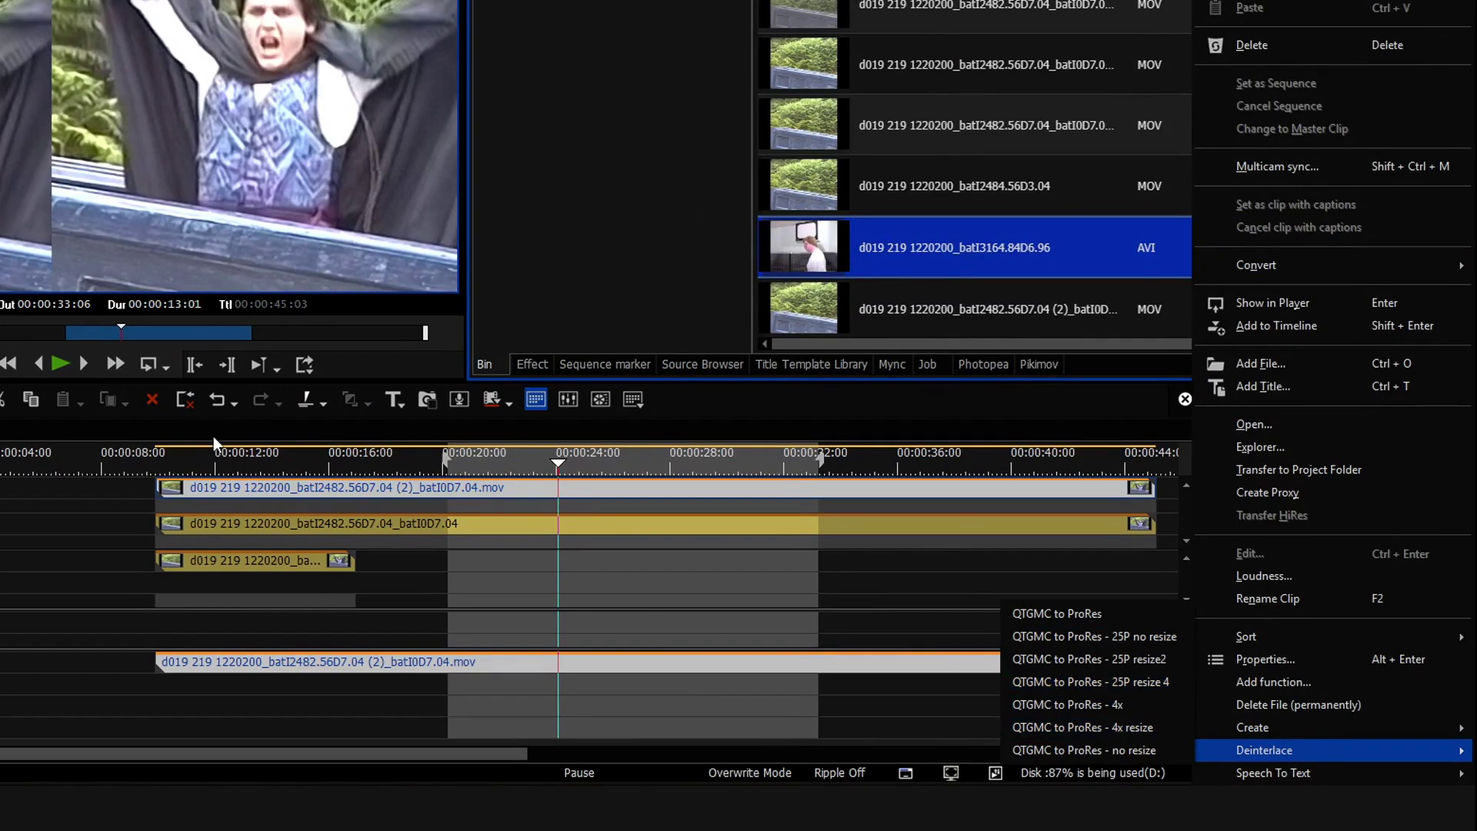
{"action": "left_click", "coordinate": [256, 464]}
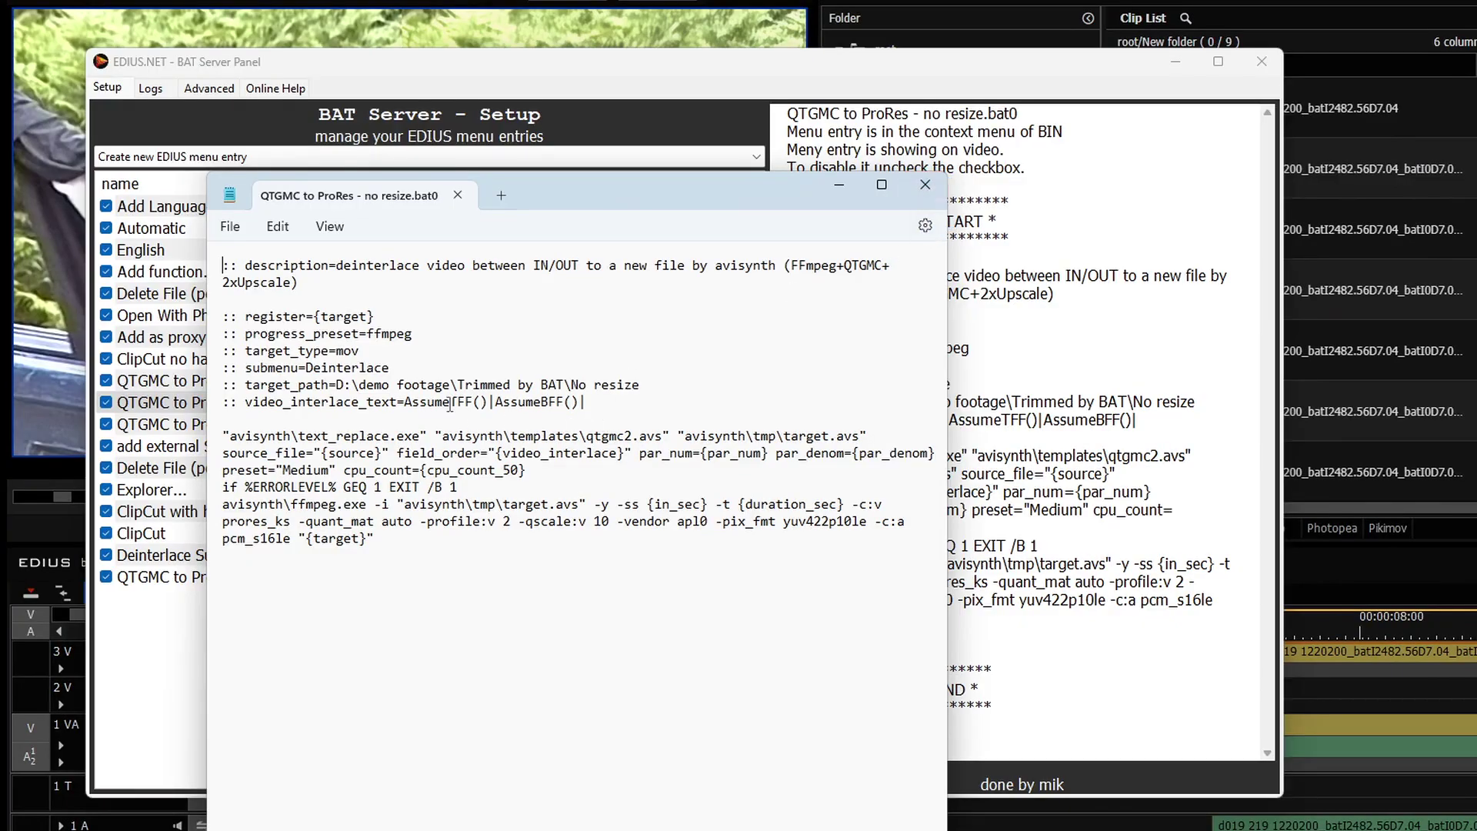
Step: Close the Notepad window showing QTGMC to ProRes - no resize.bat0
{"action": "left_click", "coordinate": [925, 184]}
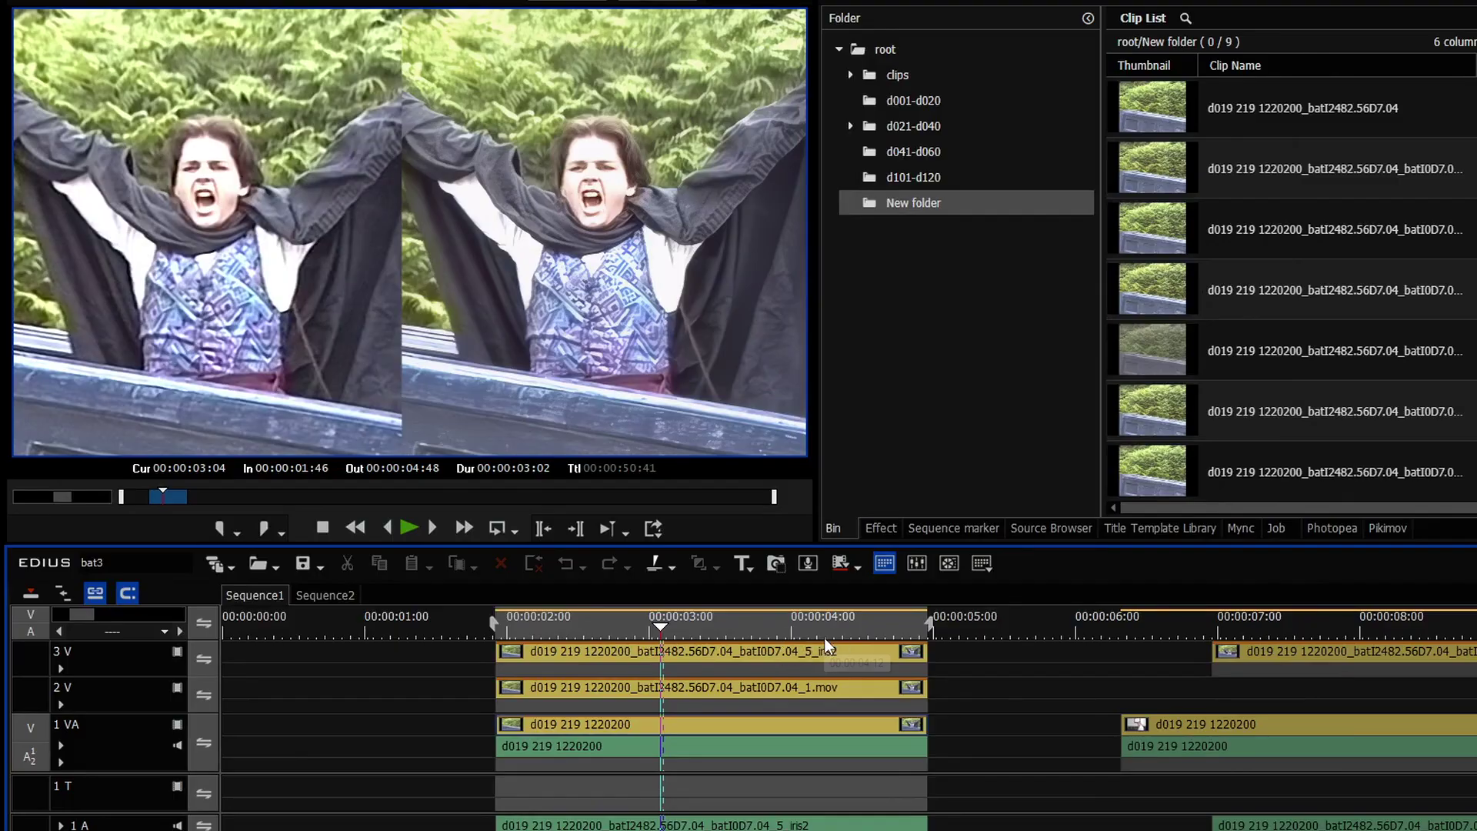
Step: Put the playhead at 00:00:03:12 over the stacked deinterlaced d019 clips
{"action": "left_click", "coordinate": [686, 632]}
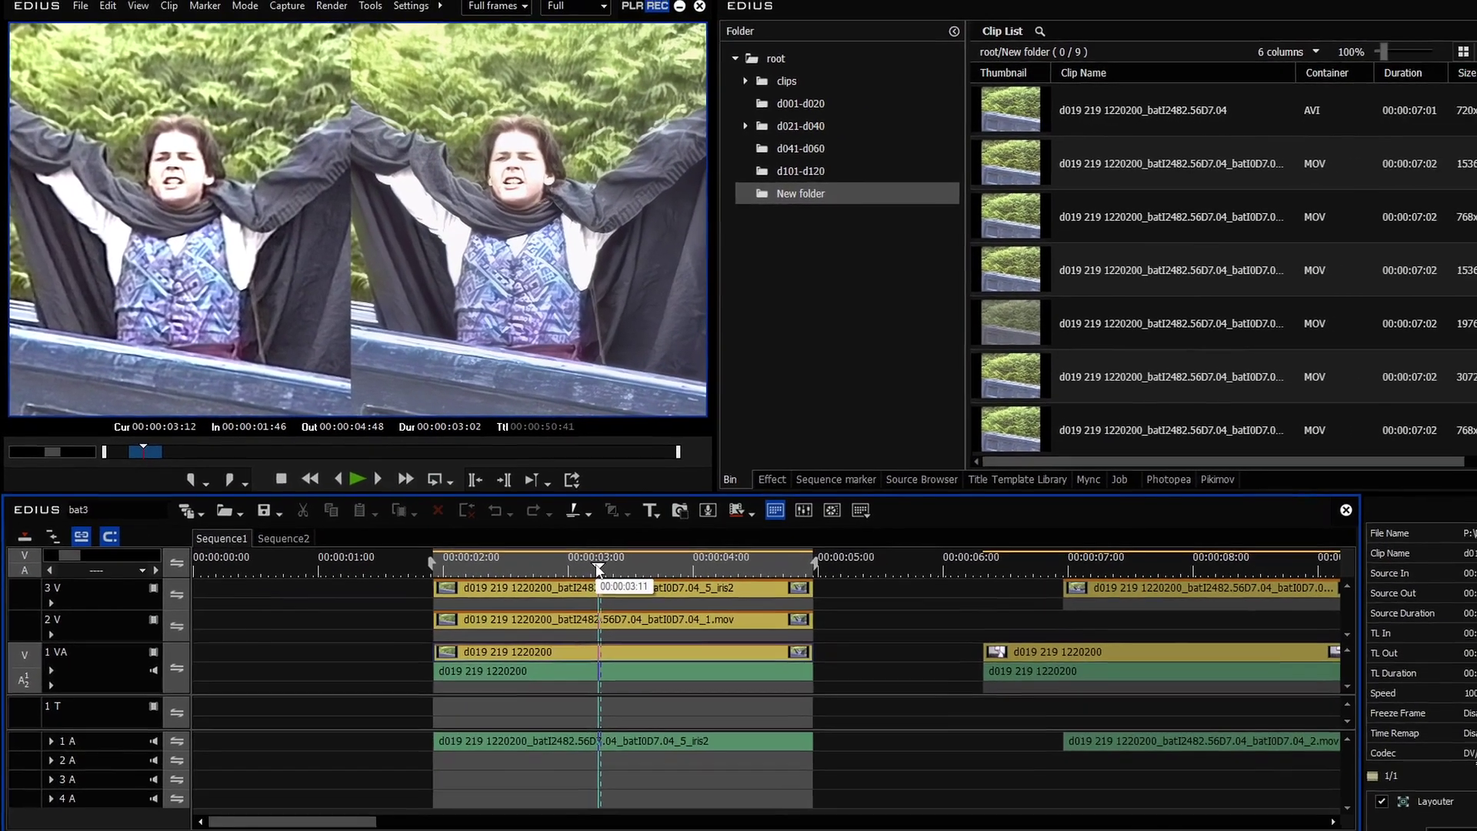